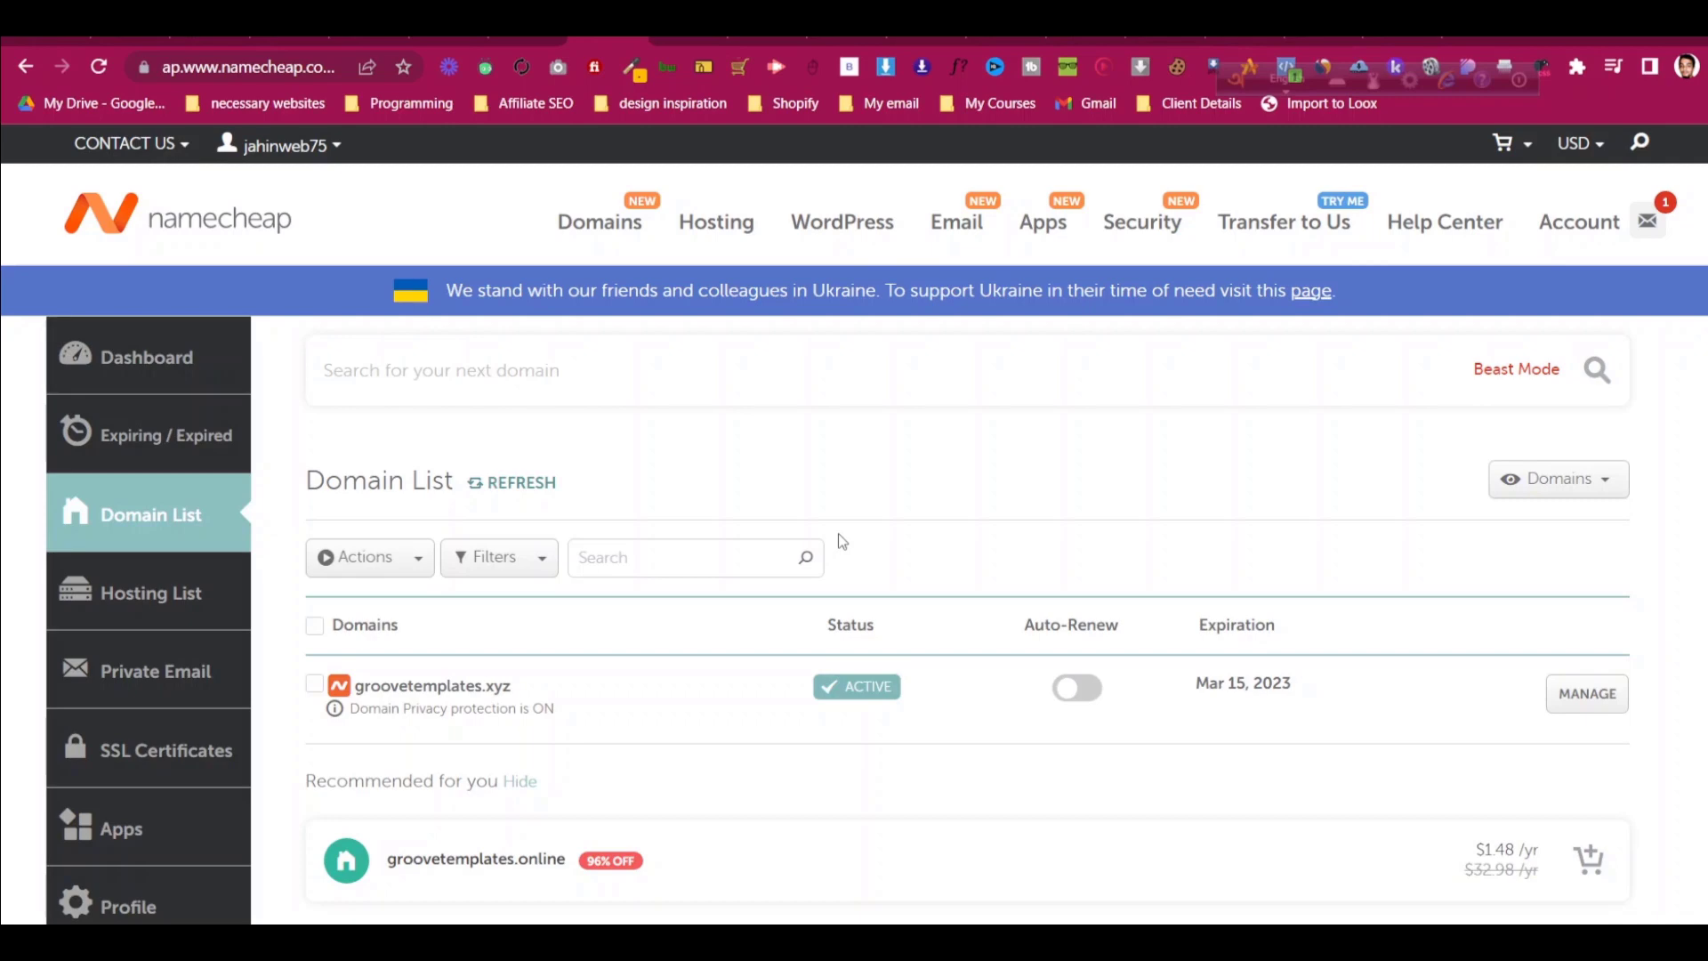
Open the management page for the learnwithjahin.com domain from the domain list.
click(130, 512)
scroll(766, 560, down, 4)
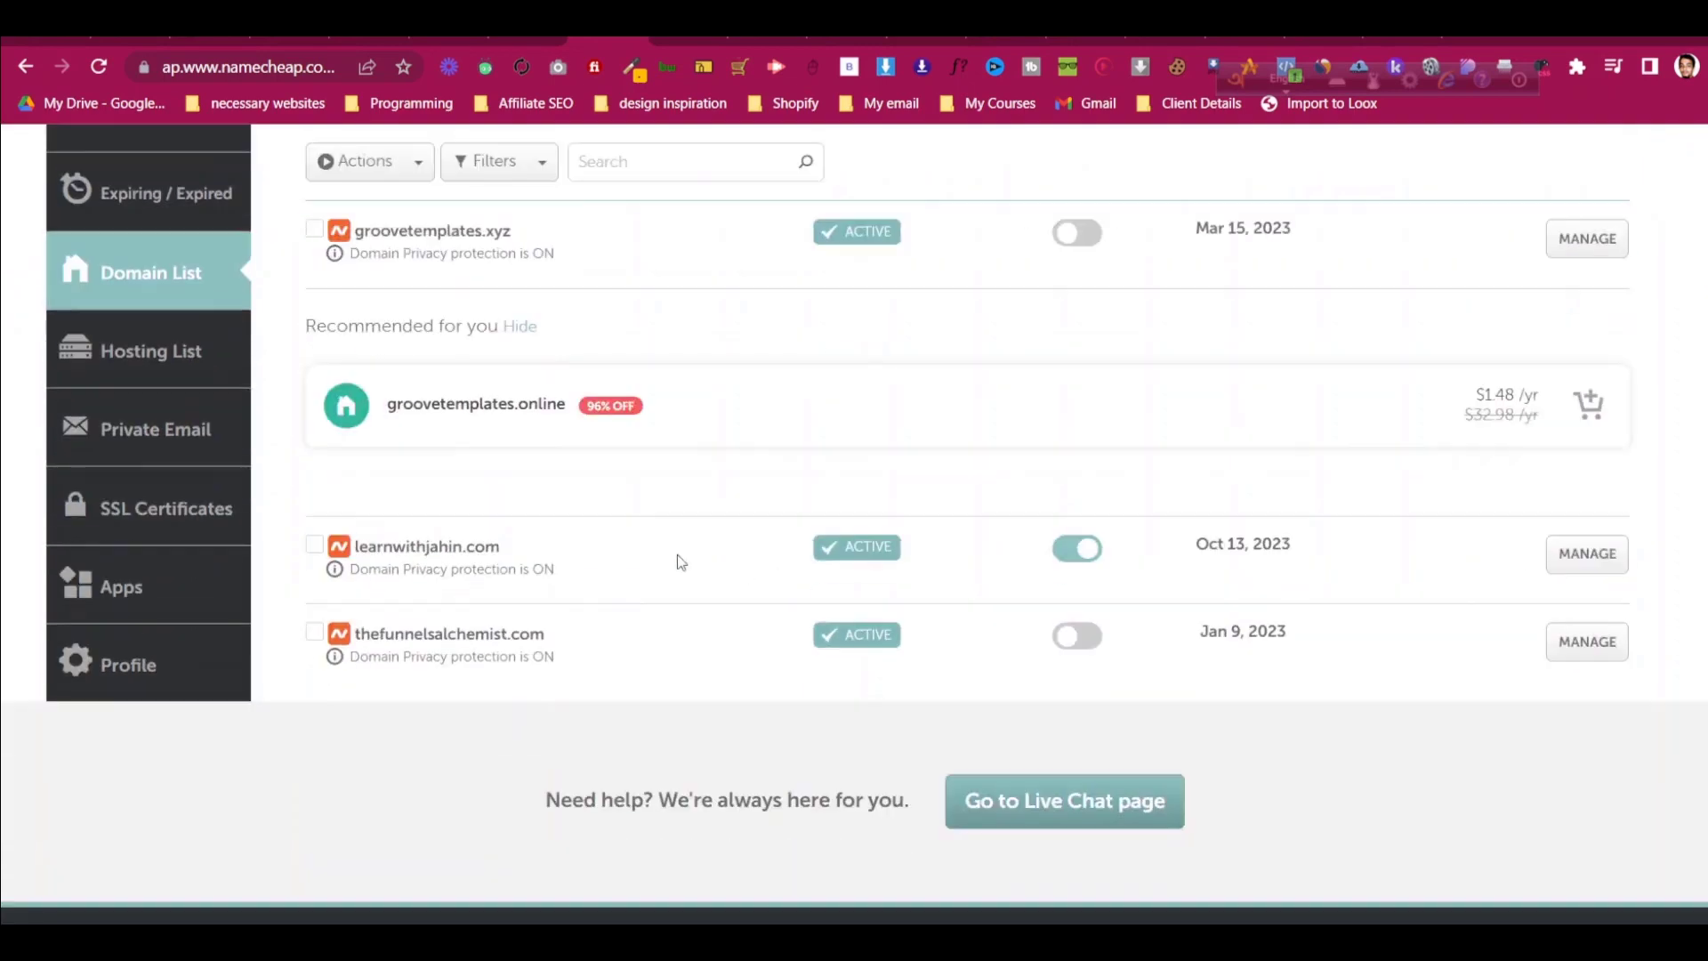
scroll(698, 463, up, 1)
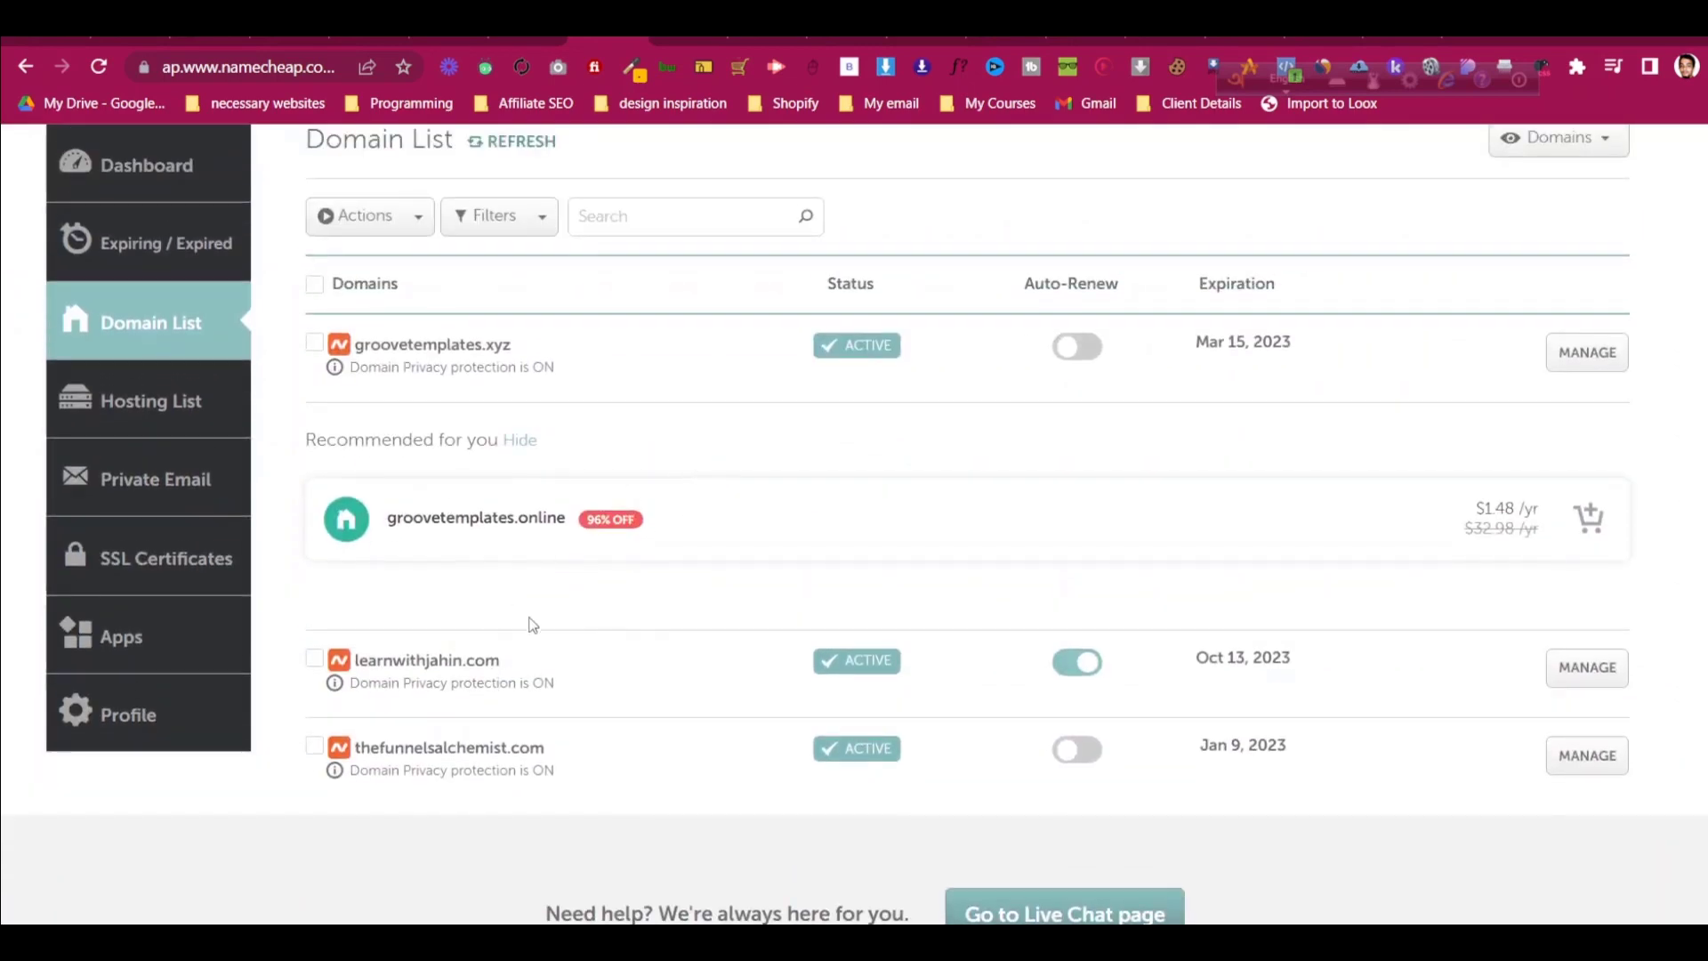
click(1611, 670)
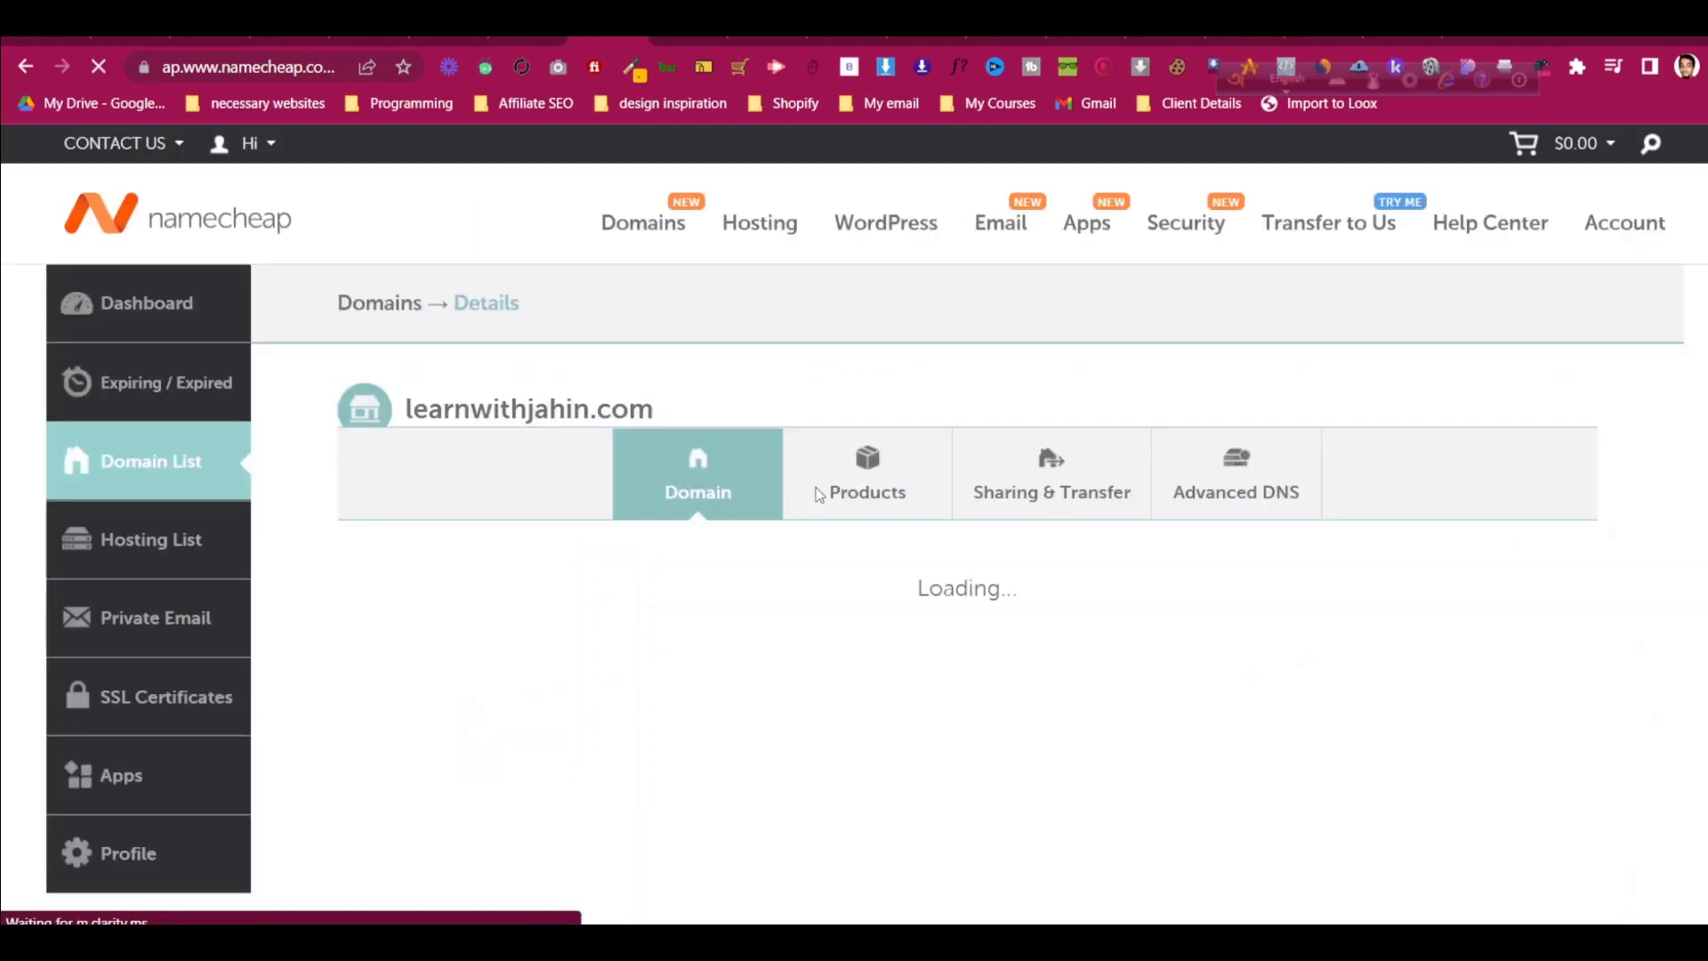
Switch the nameservers of learnwithjahin.com to Custom DNS.
scroll(816, 492, down, 2)
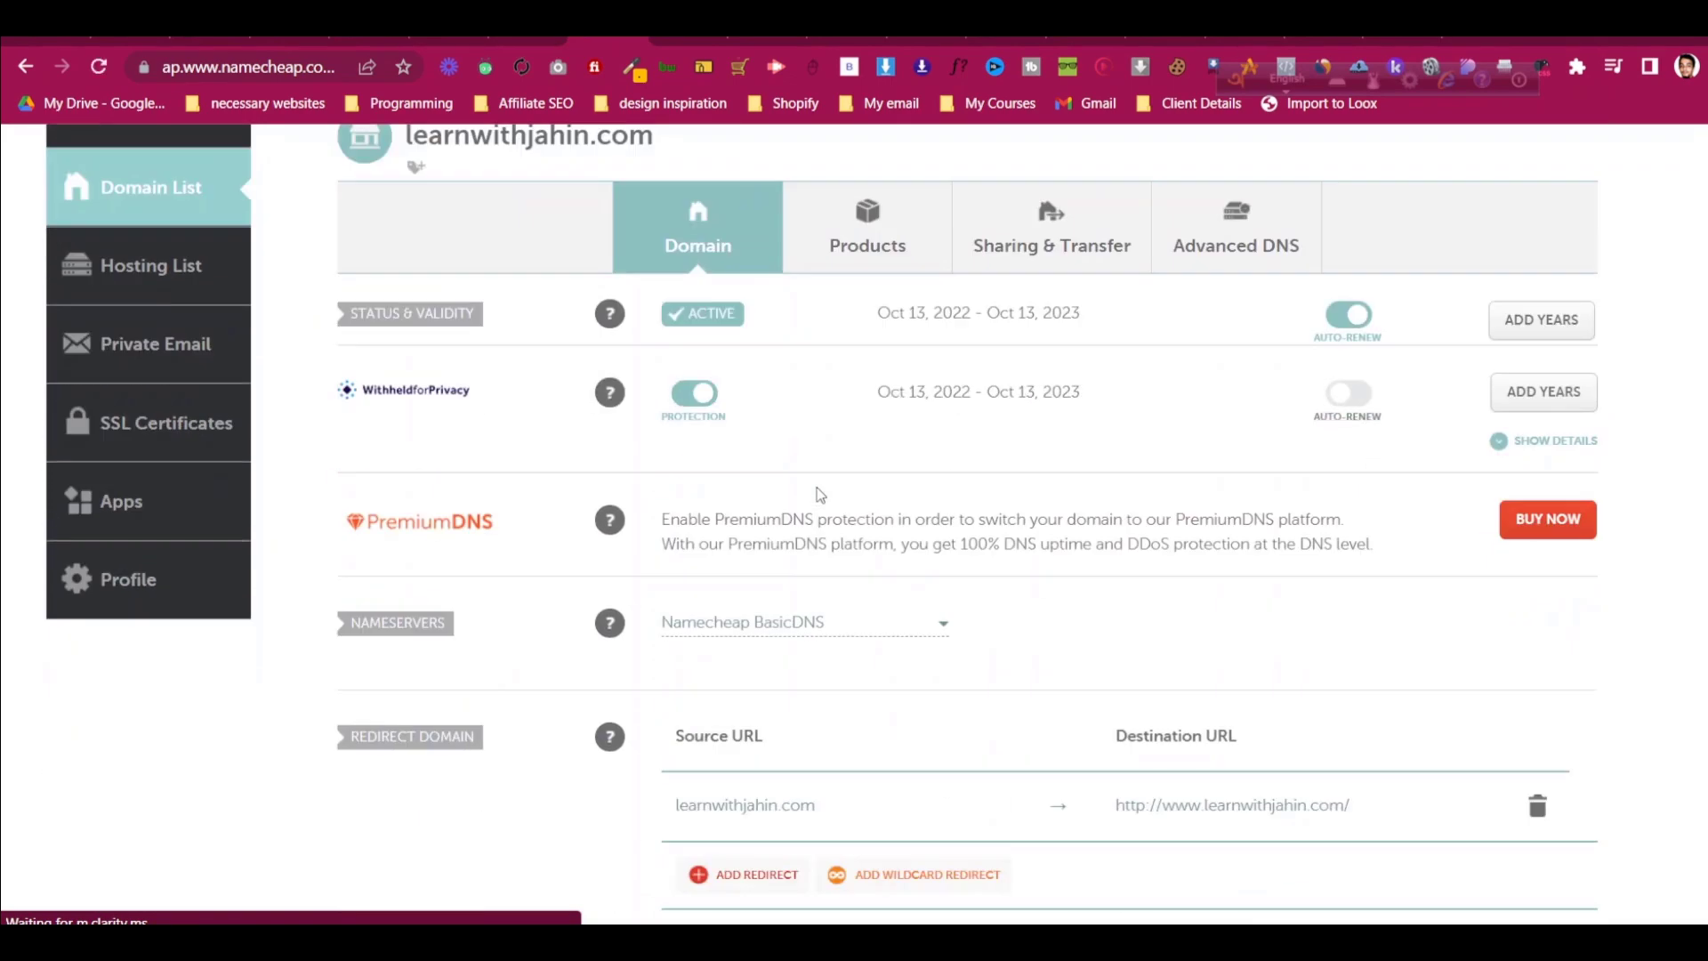
scroll(814, 485, down, 3)
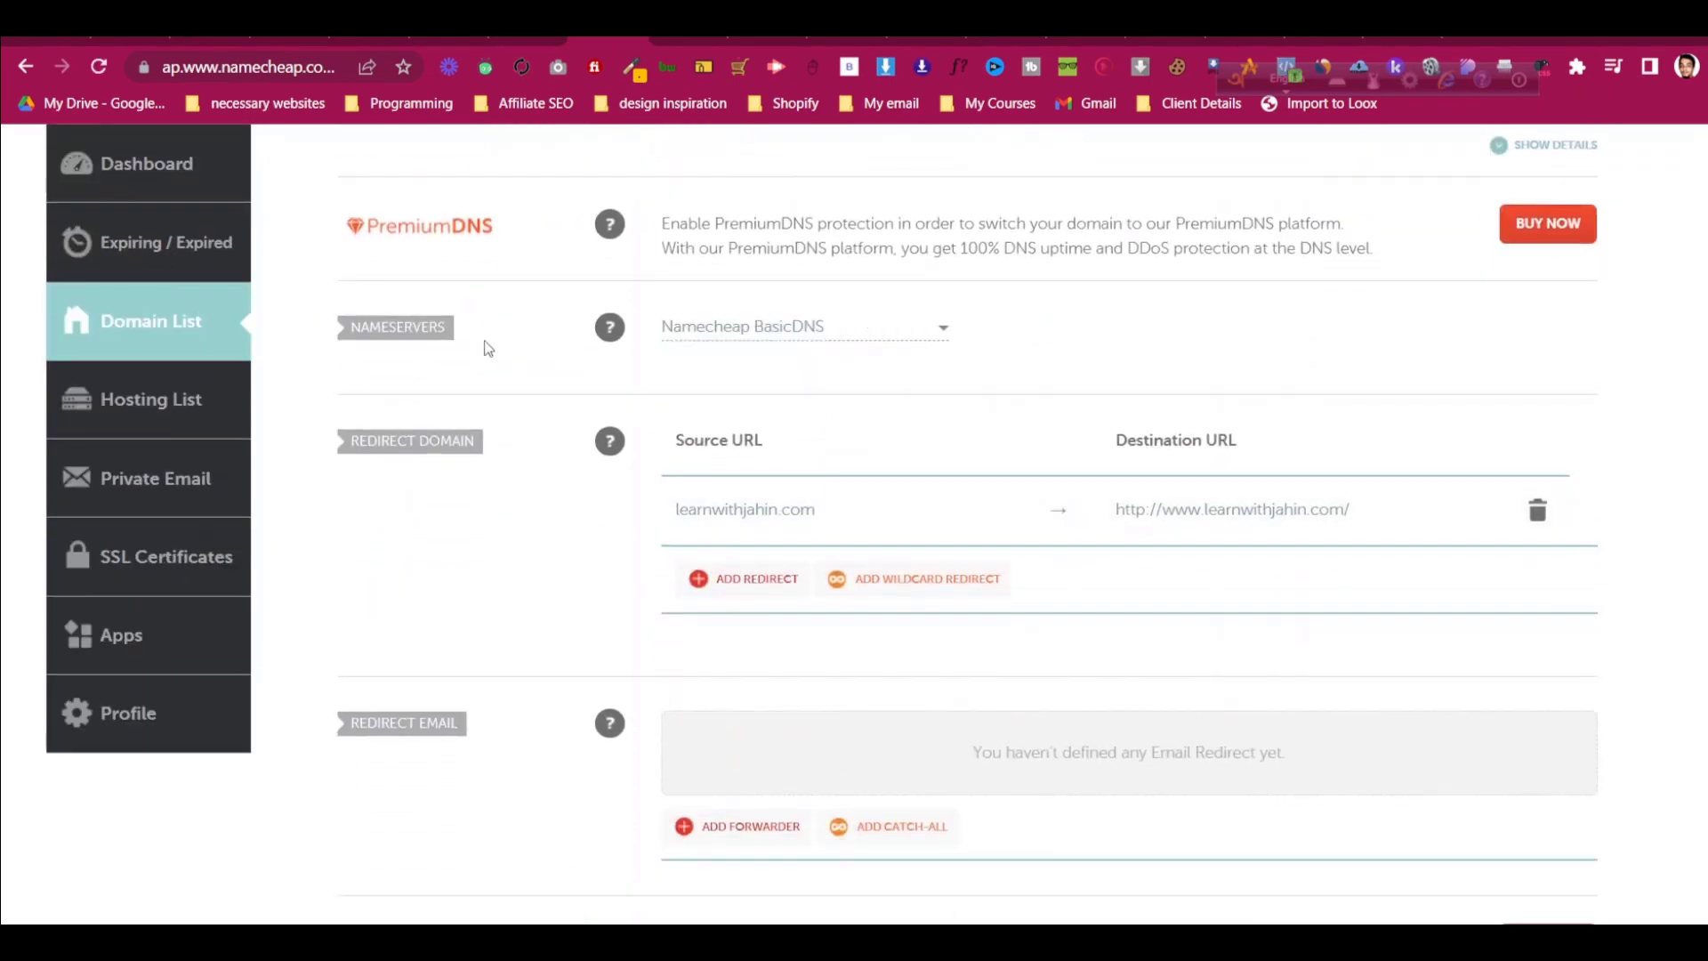
scroll(526, 381, up, 1)
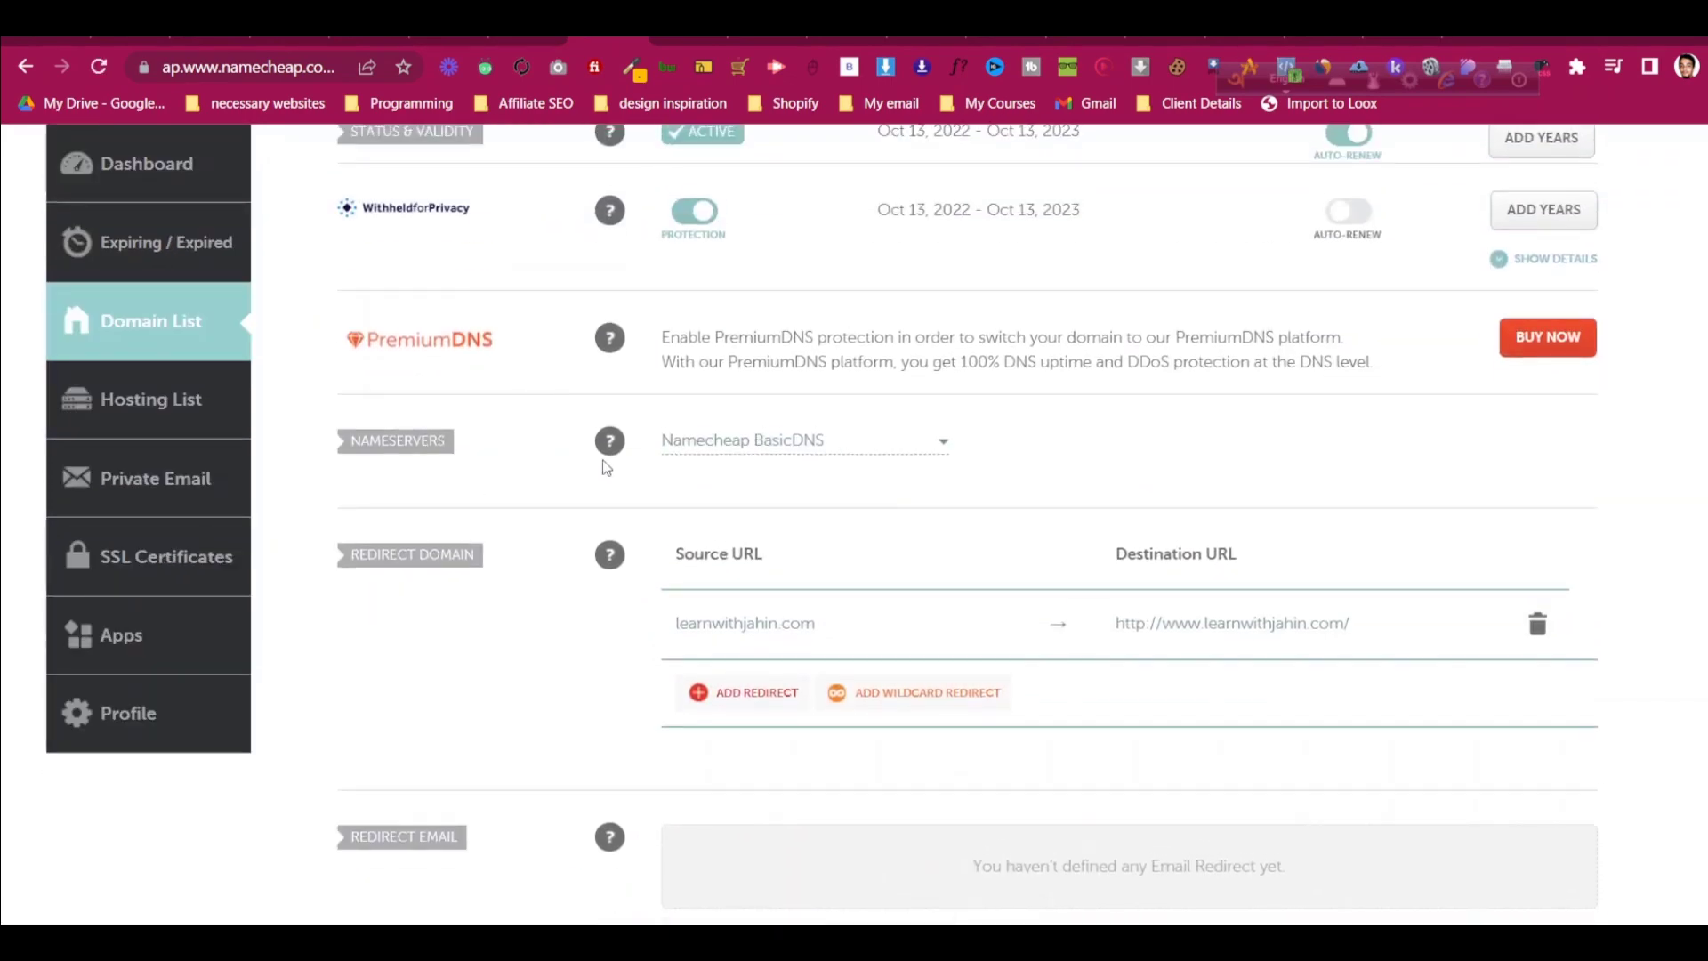
click(712, 443)
click(738, 557)
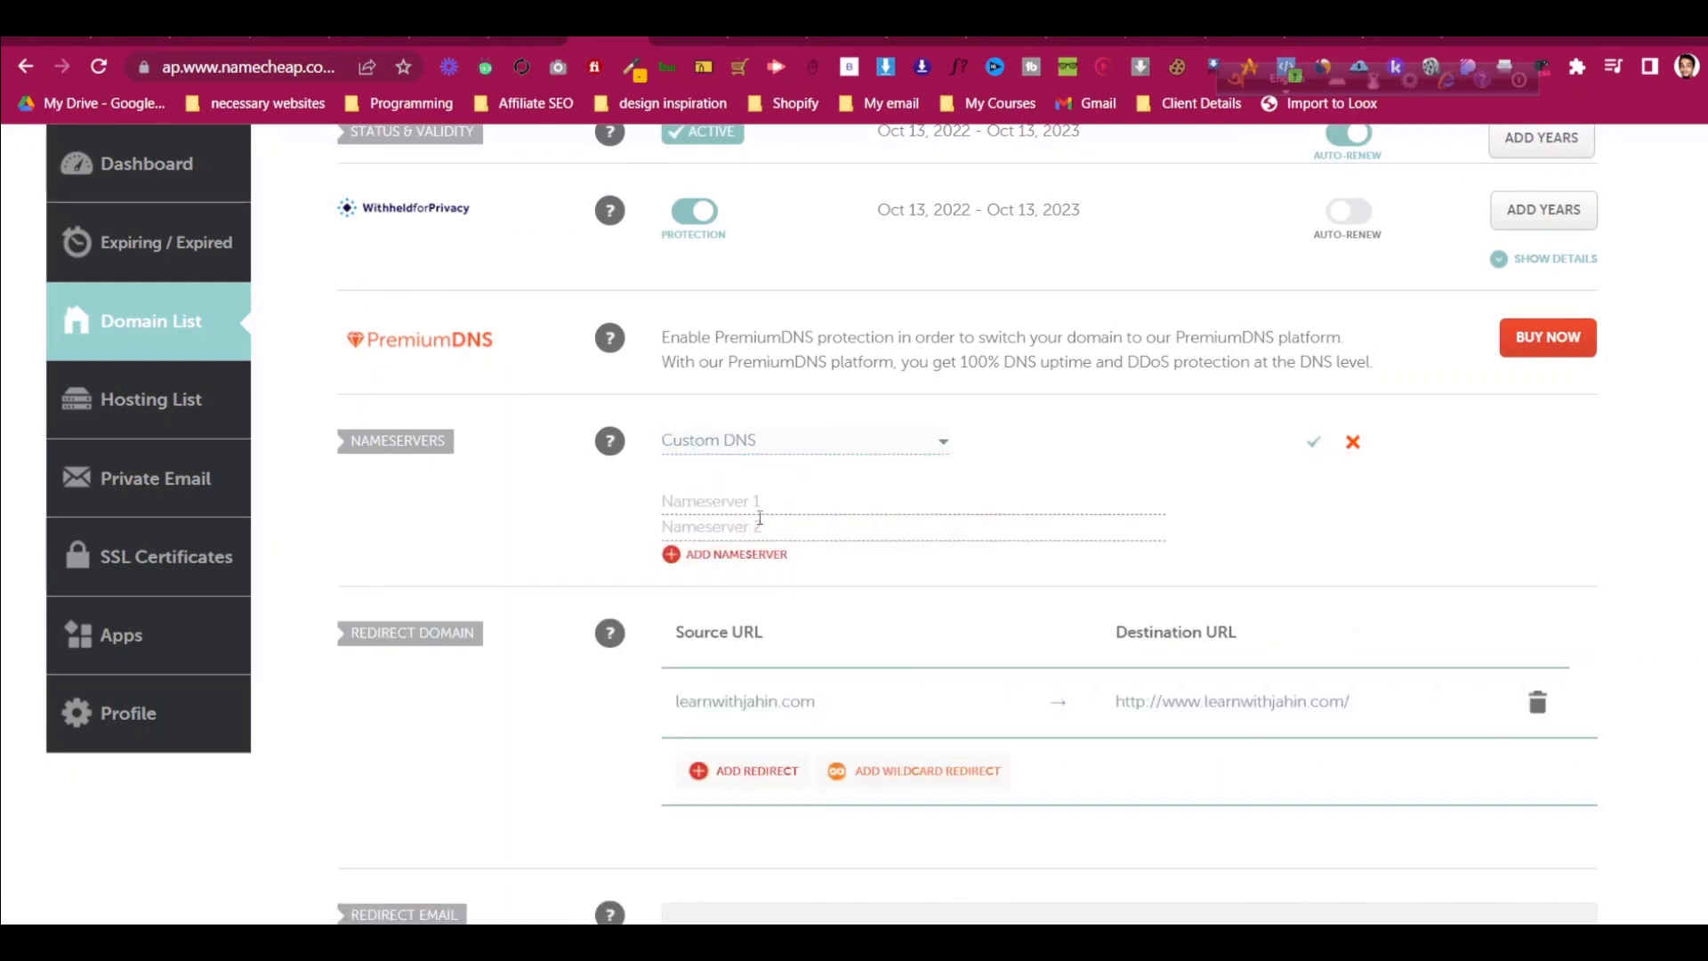
Copy ns1.bluehost.com from gempages.txt in Notepad and enter it as Nameserver 1 in Namecheap.
key(alt+Tab)
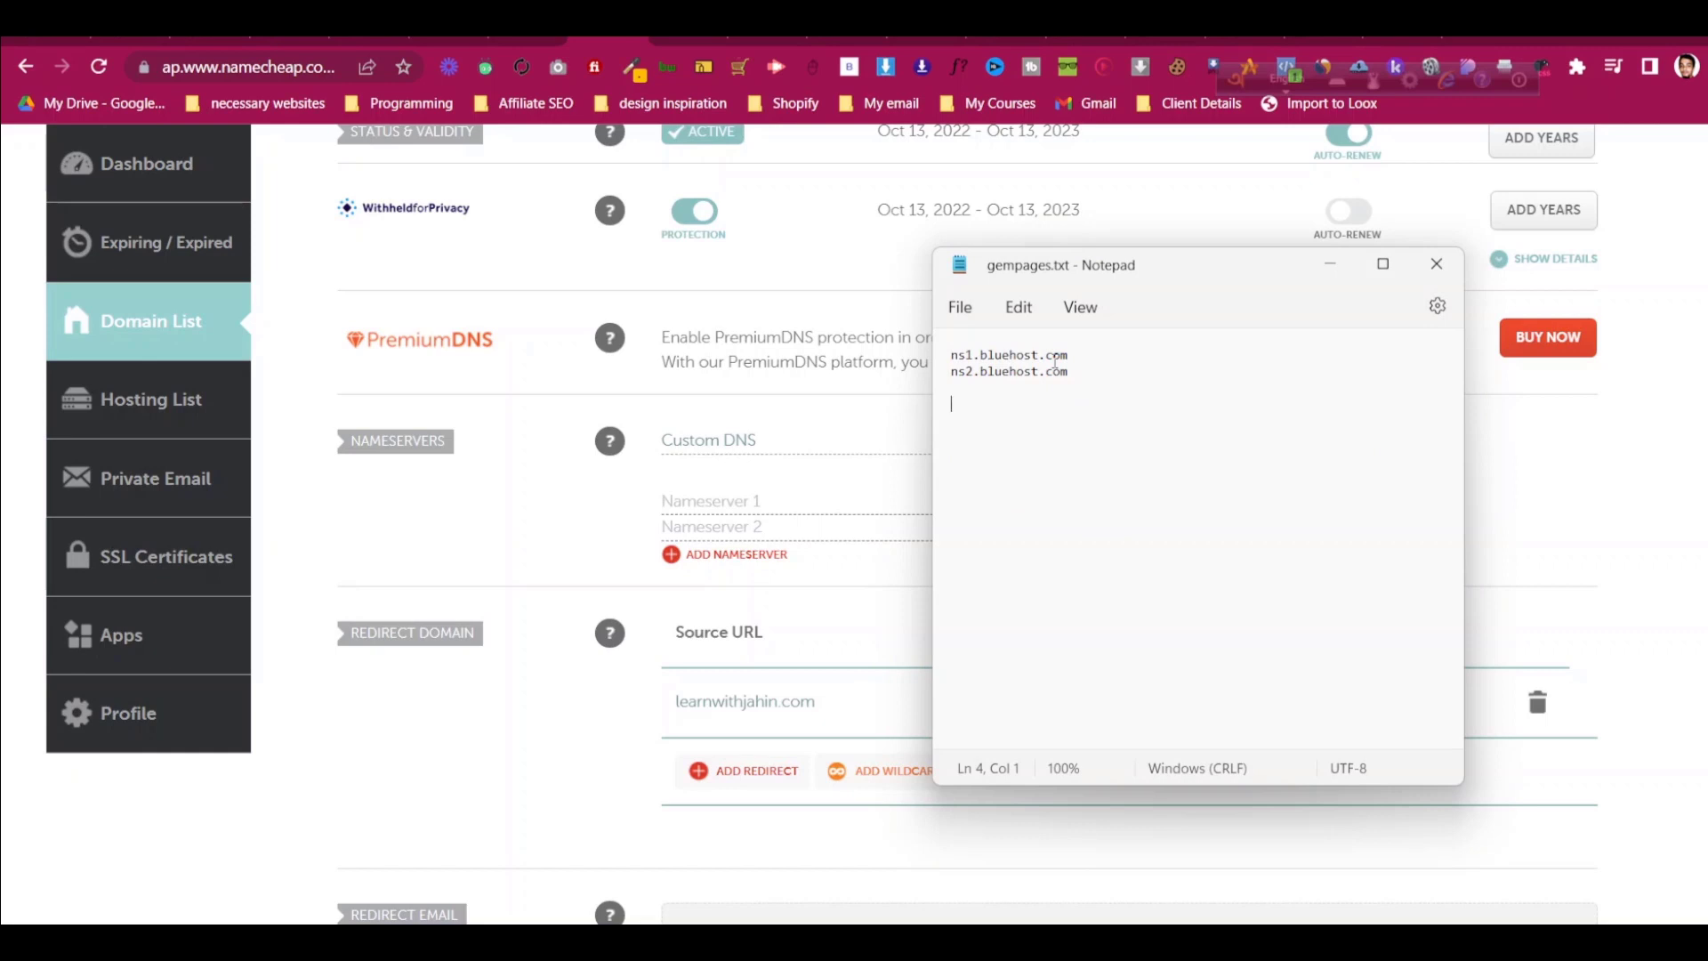
drag(1069, 355, 941, 361)
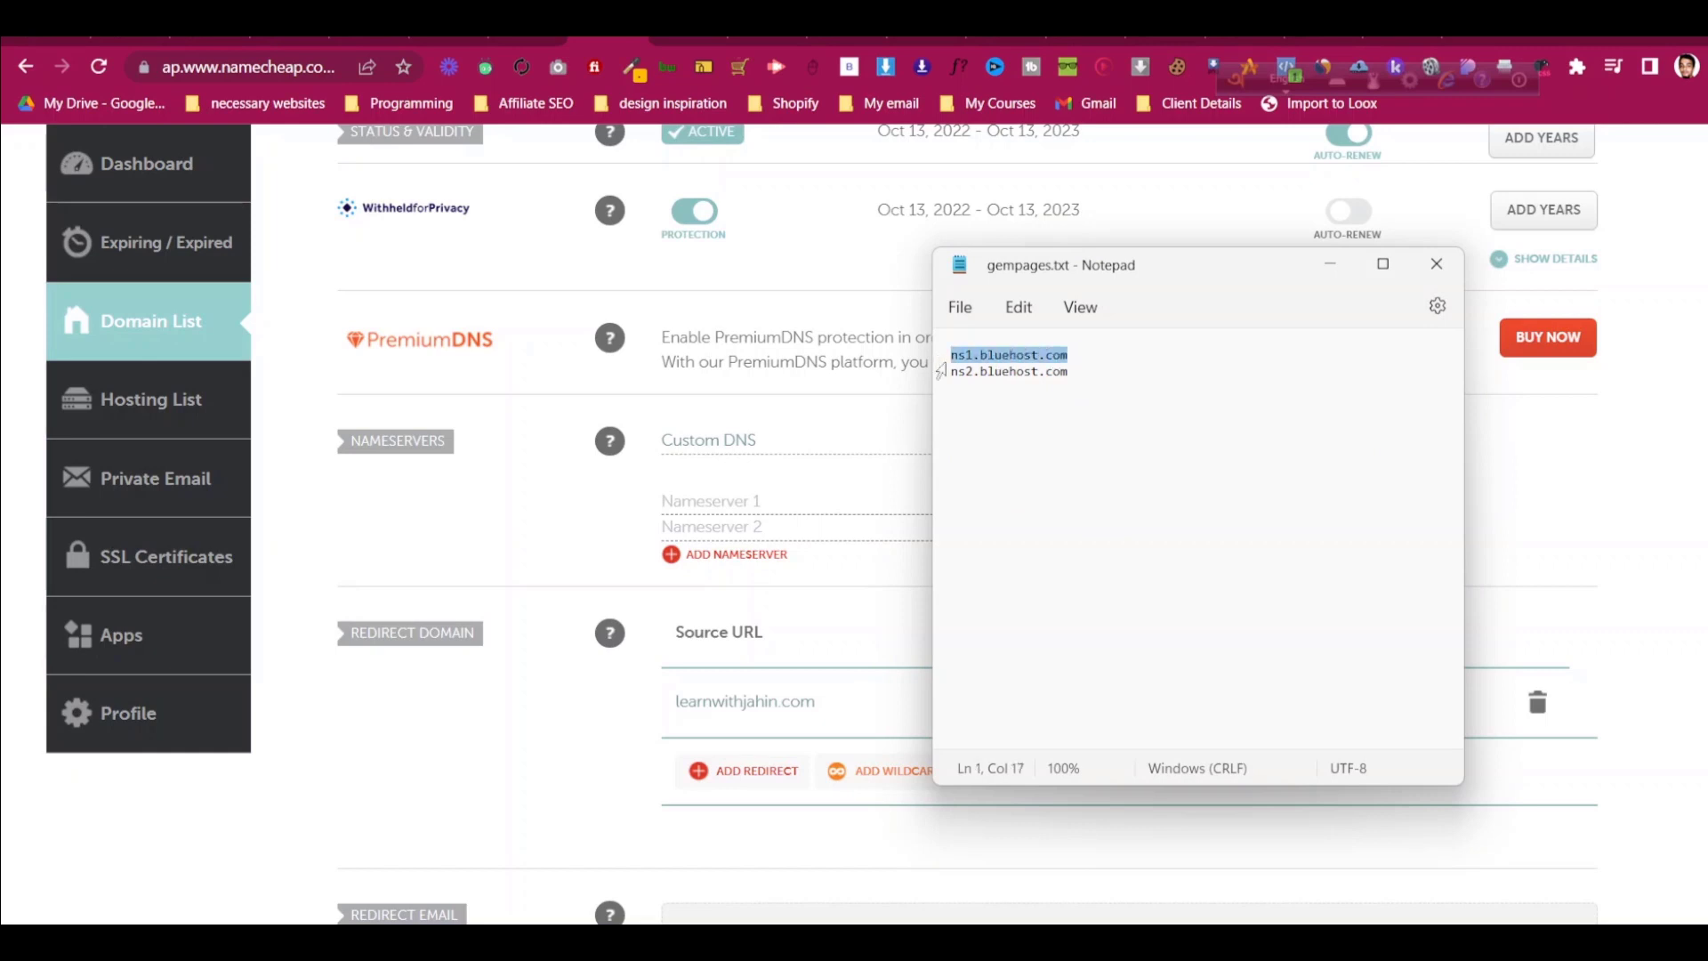
right_click(981, 355)
click(1041, 468)
click(750, 500)
key(ctrl+v)
Copy ns2.bluehost.com from the Notepad file into Nameserver 2 and save the custom nameservers.
key(alt+Tab)
drag(1070, 372, 949, 373)
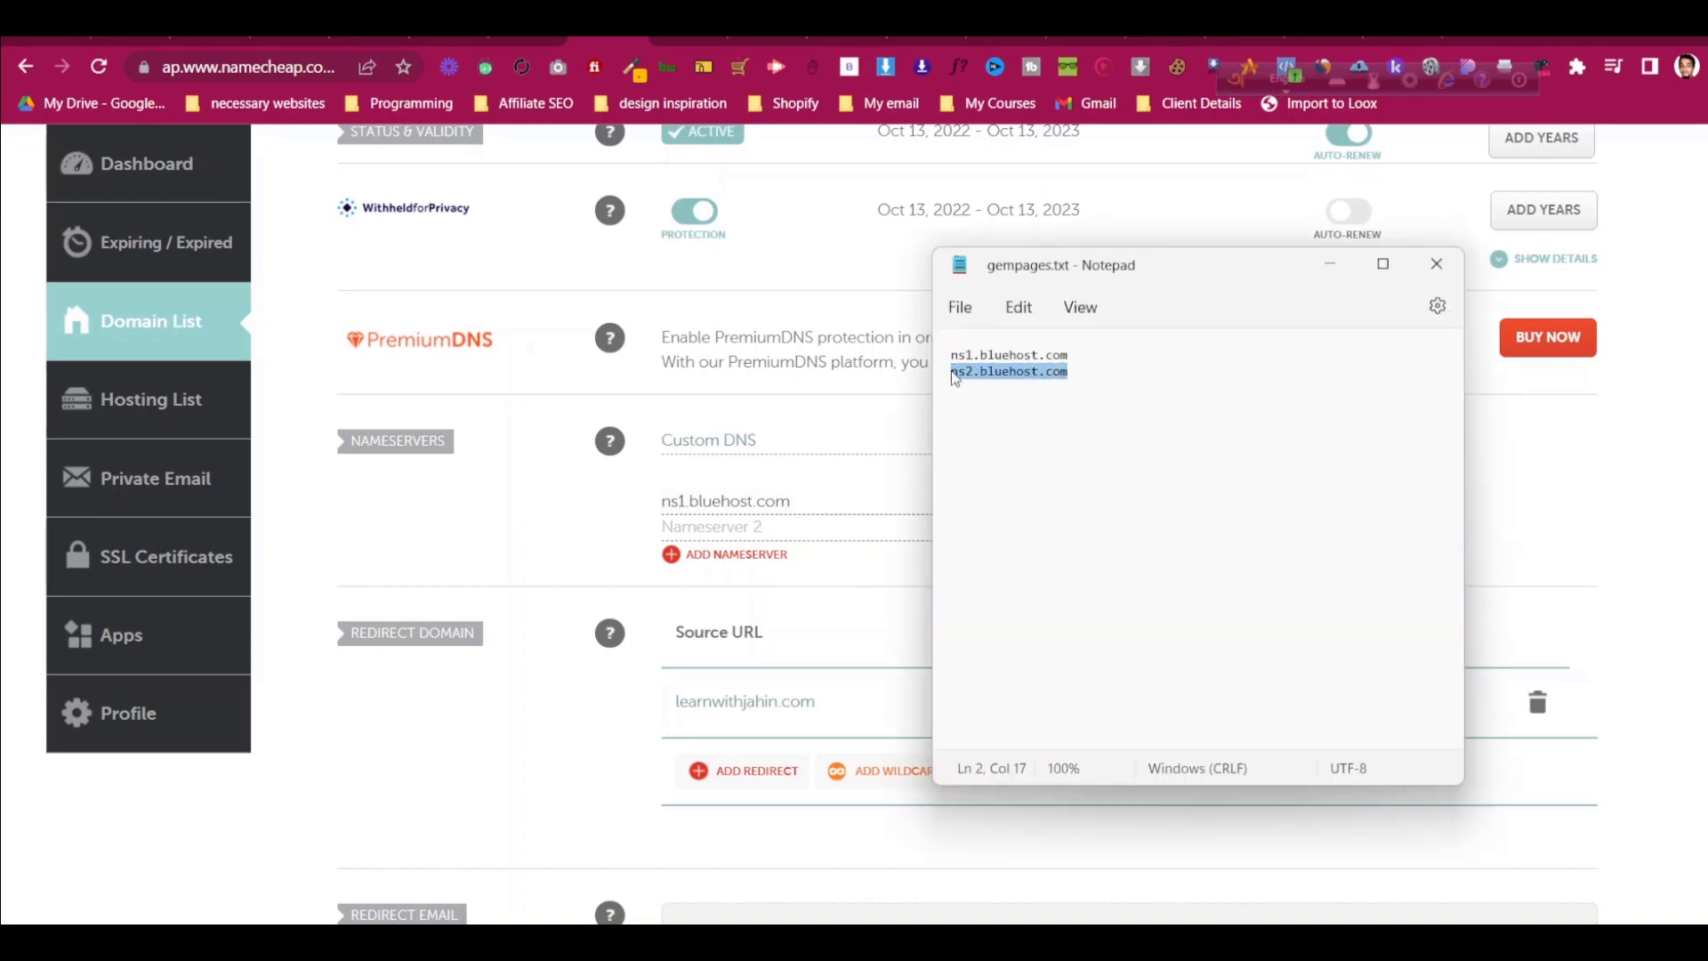
click(746, 521)
key(ctrl+v)
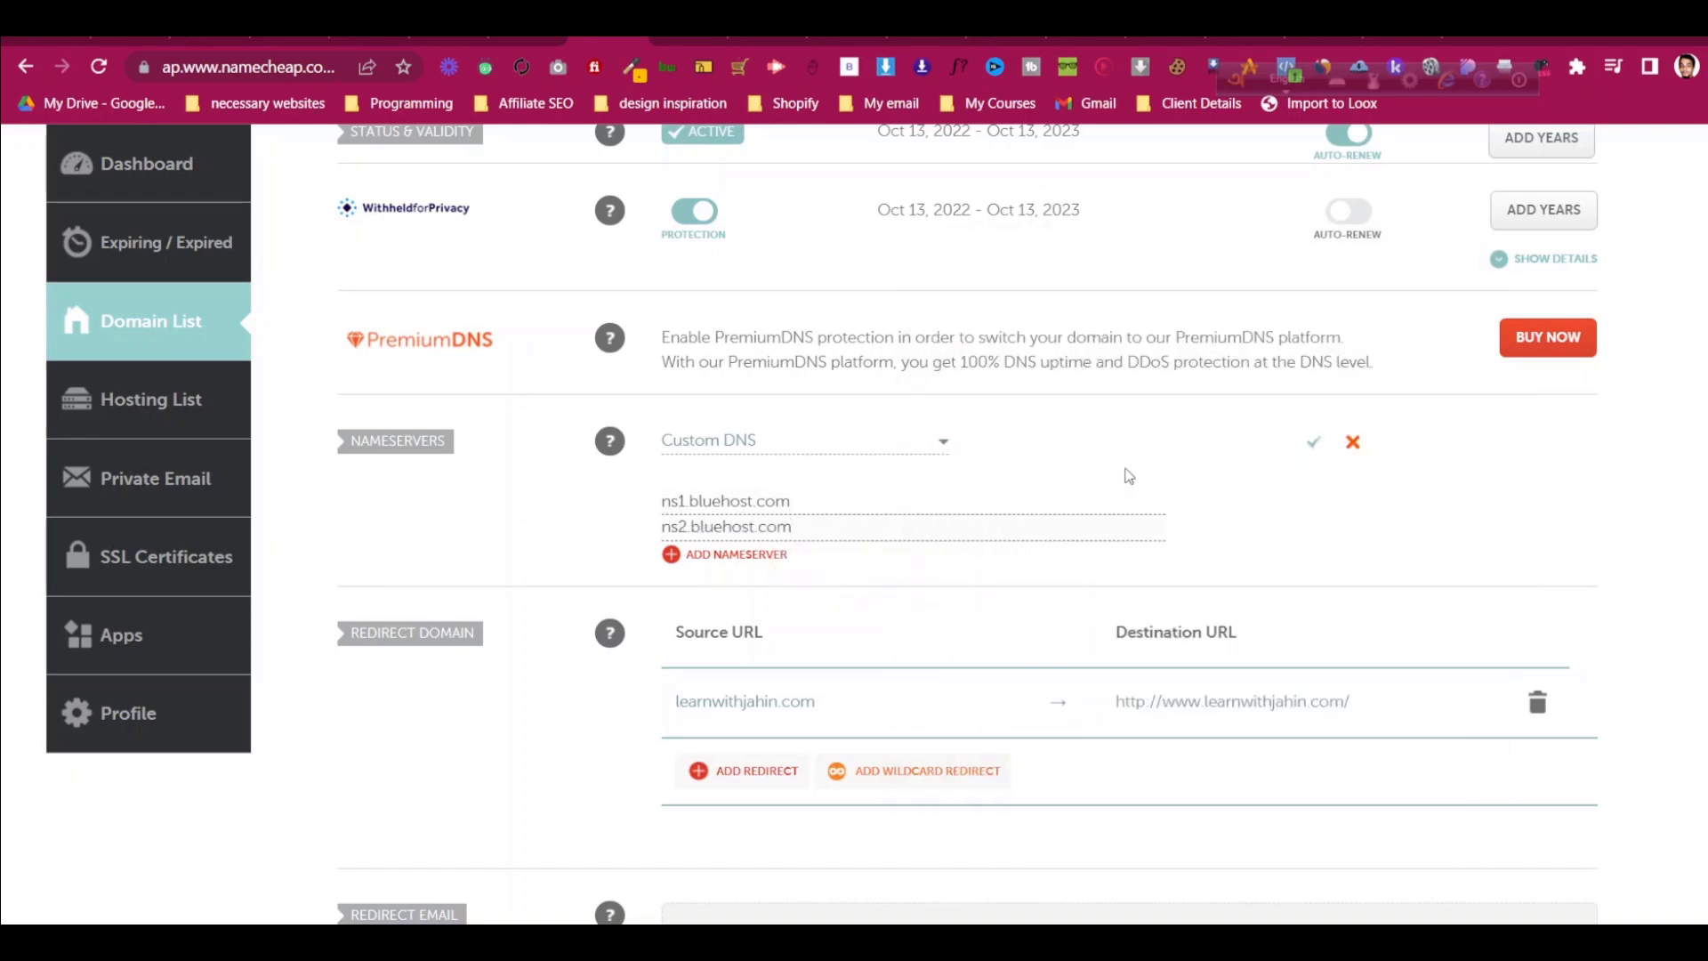
click(1318, 446)
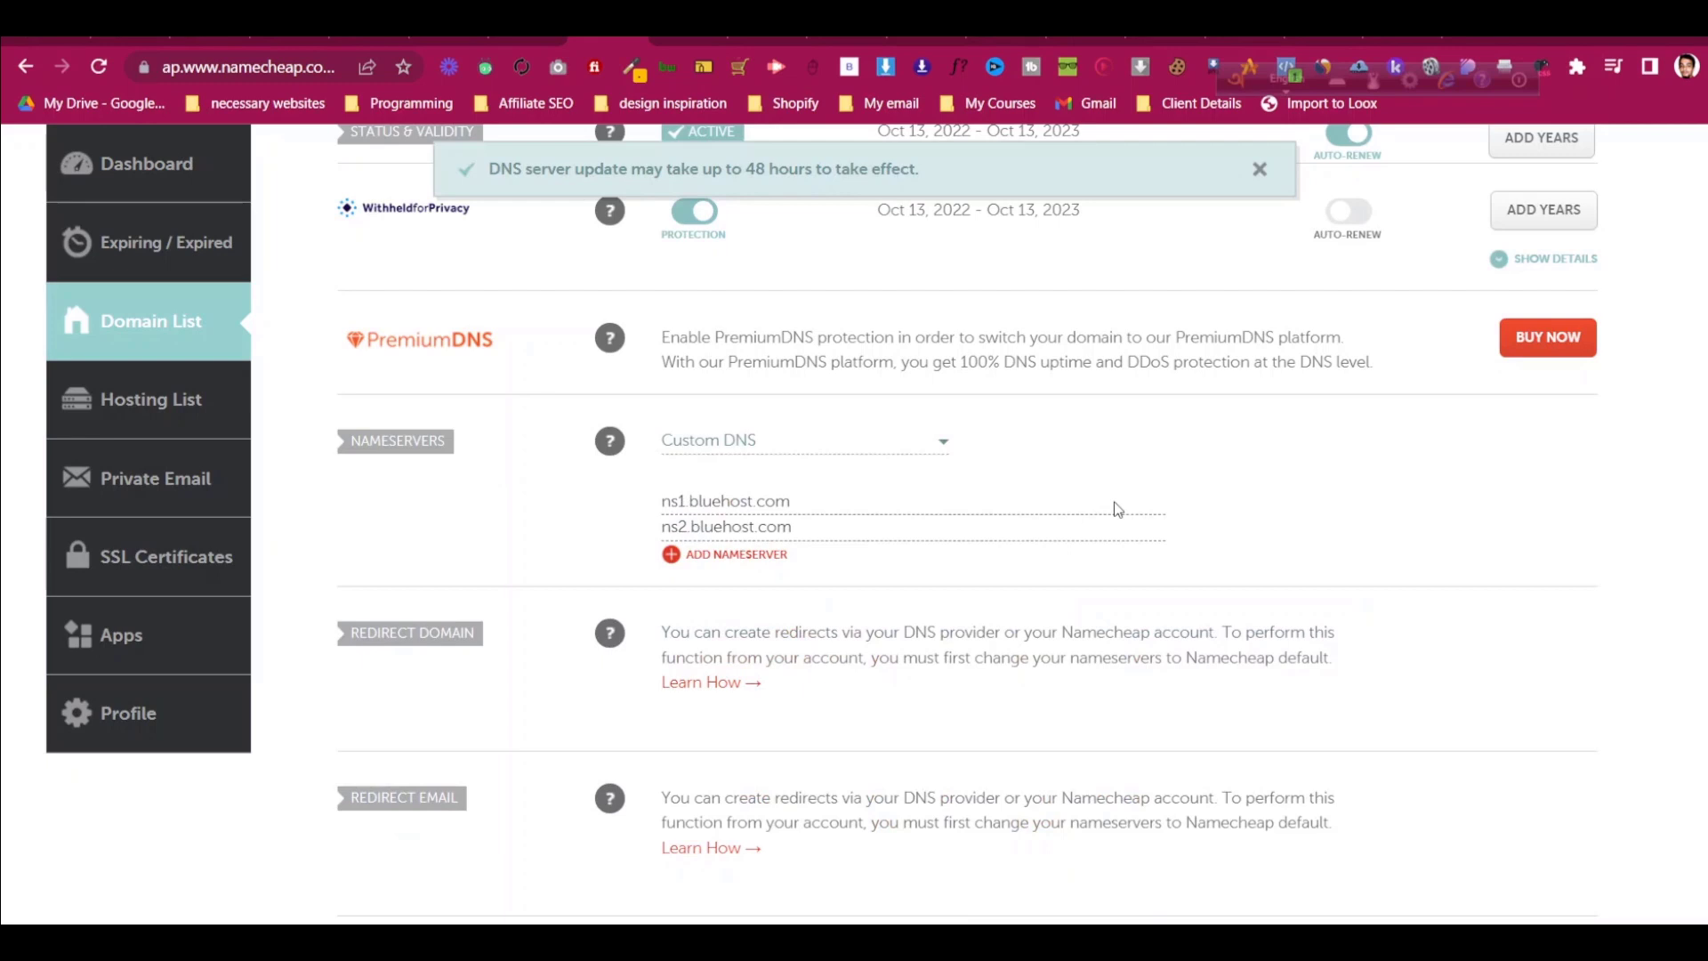
Switch to Bluehost, open the Assign Domain page and choose to use a domain not already associated with the account.
scroll(1118, 509, up, 1)
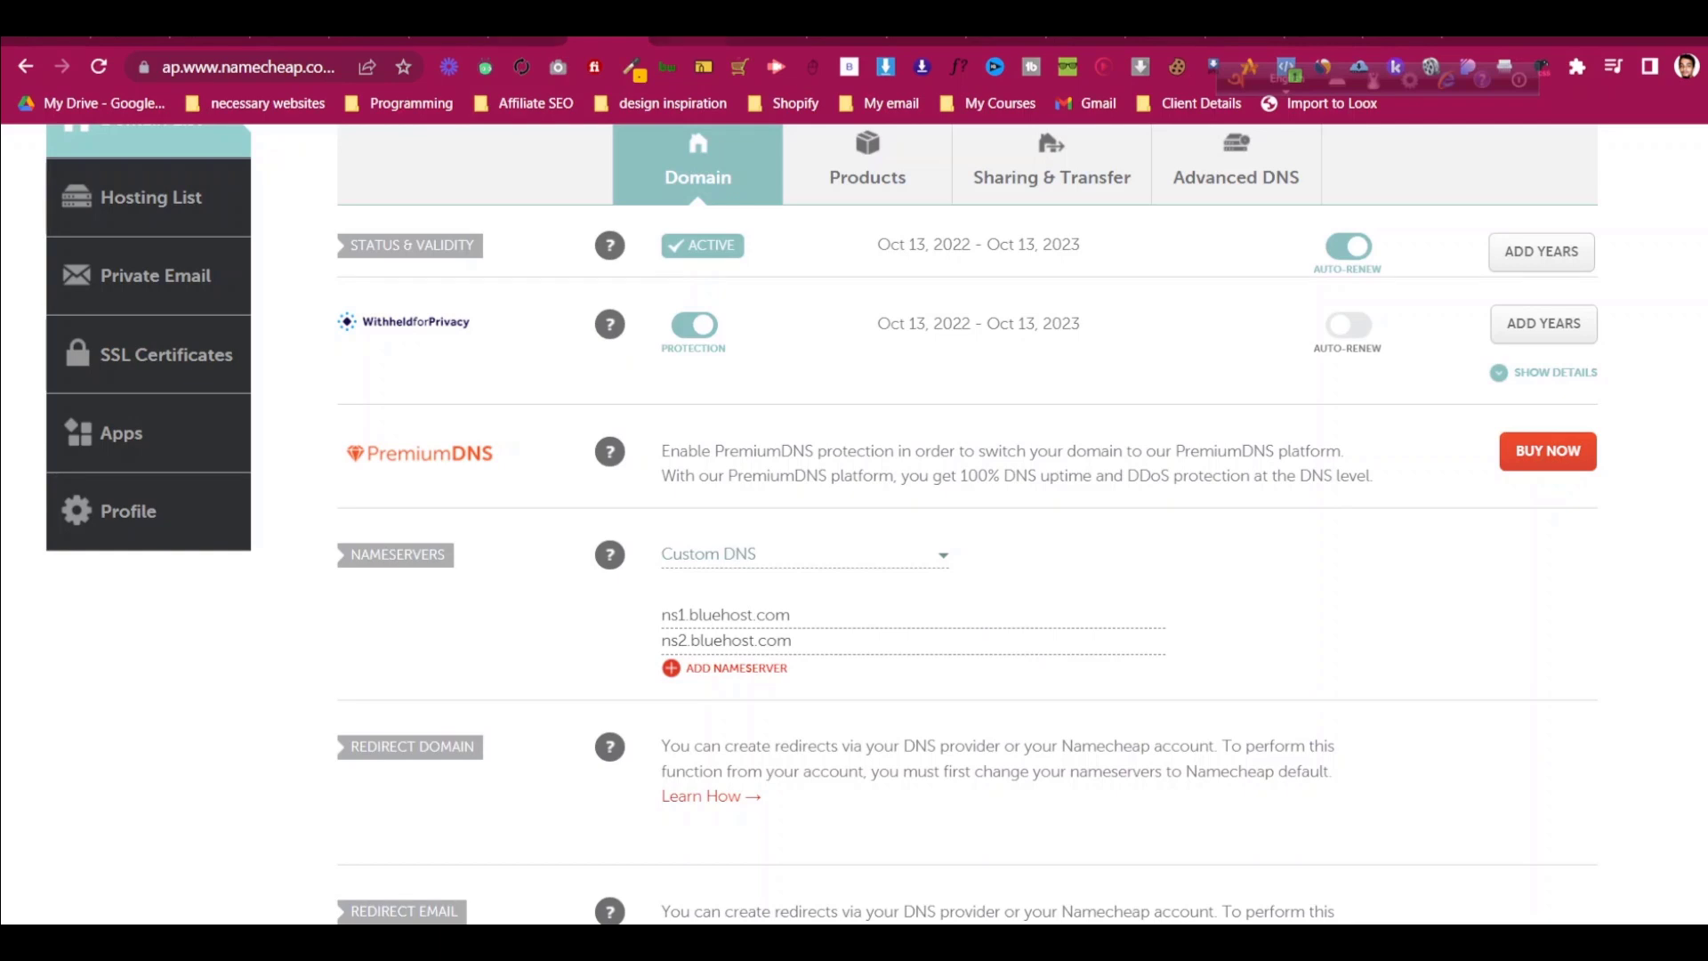
key(ctrl+Tab)
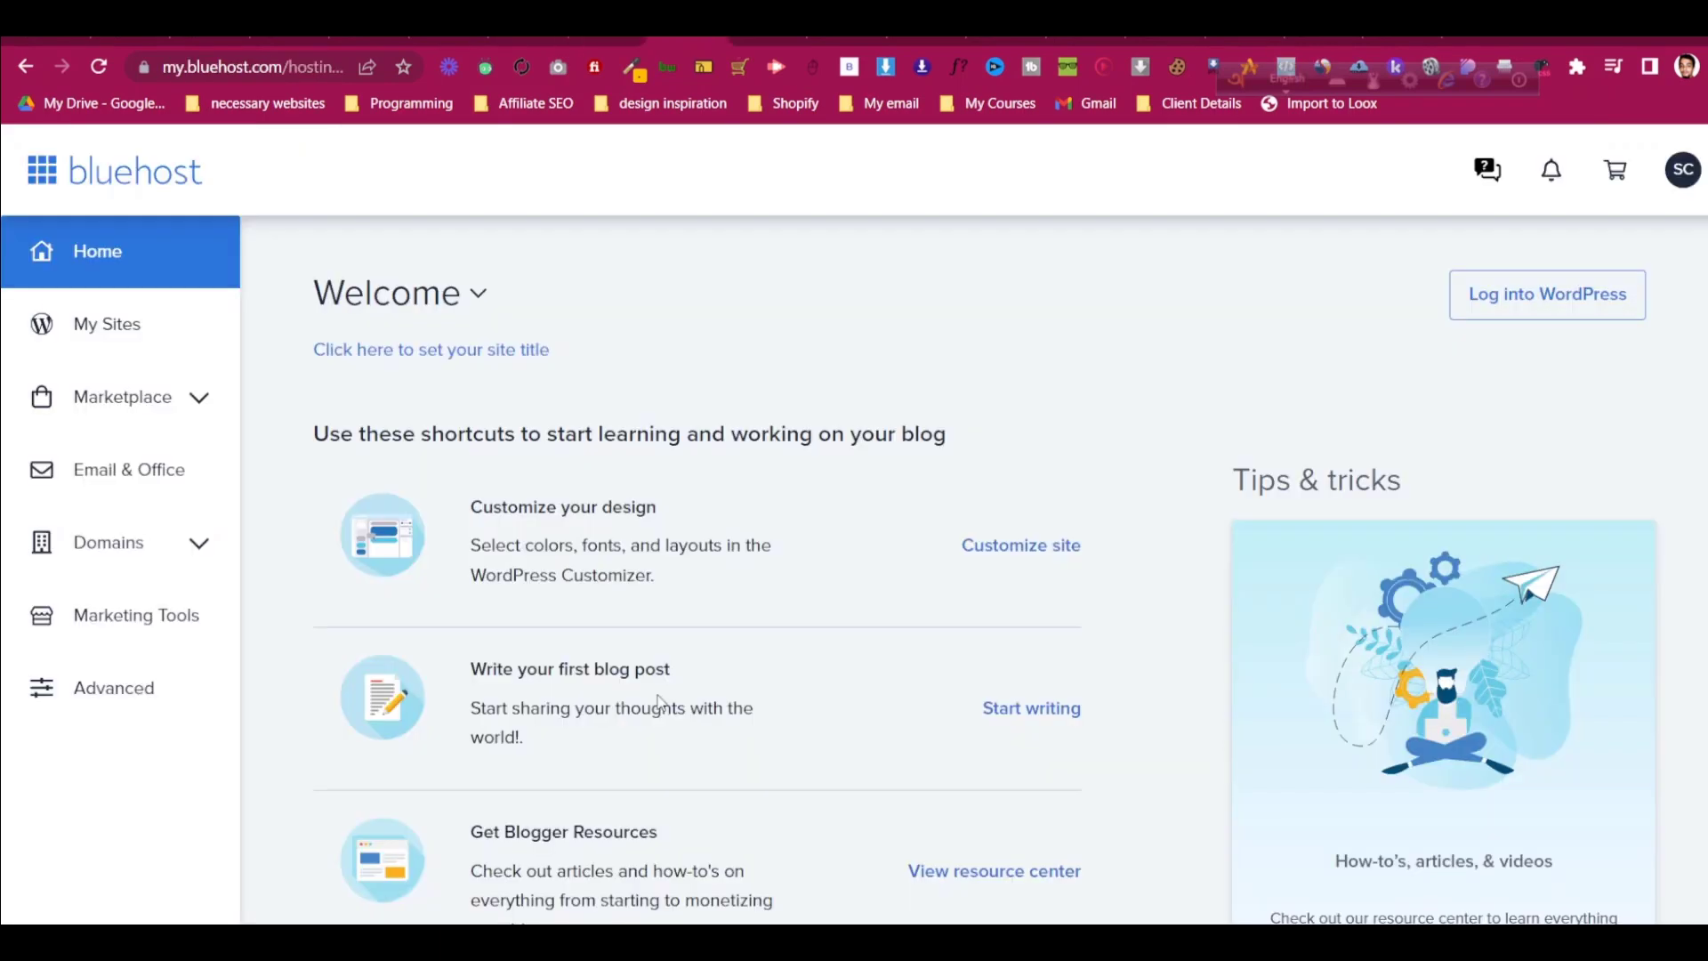
click(180, 545)
scroll(103, 687, down, 1)
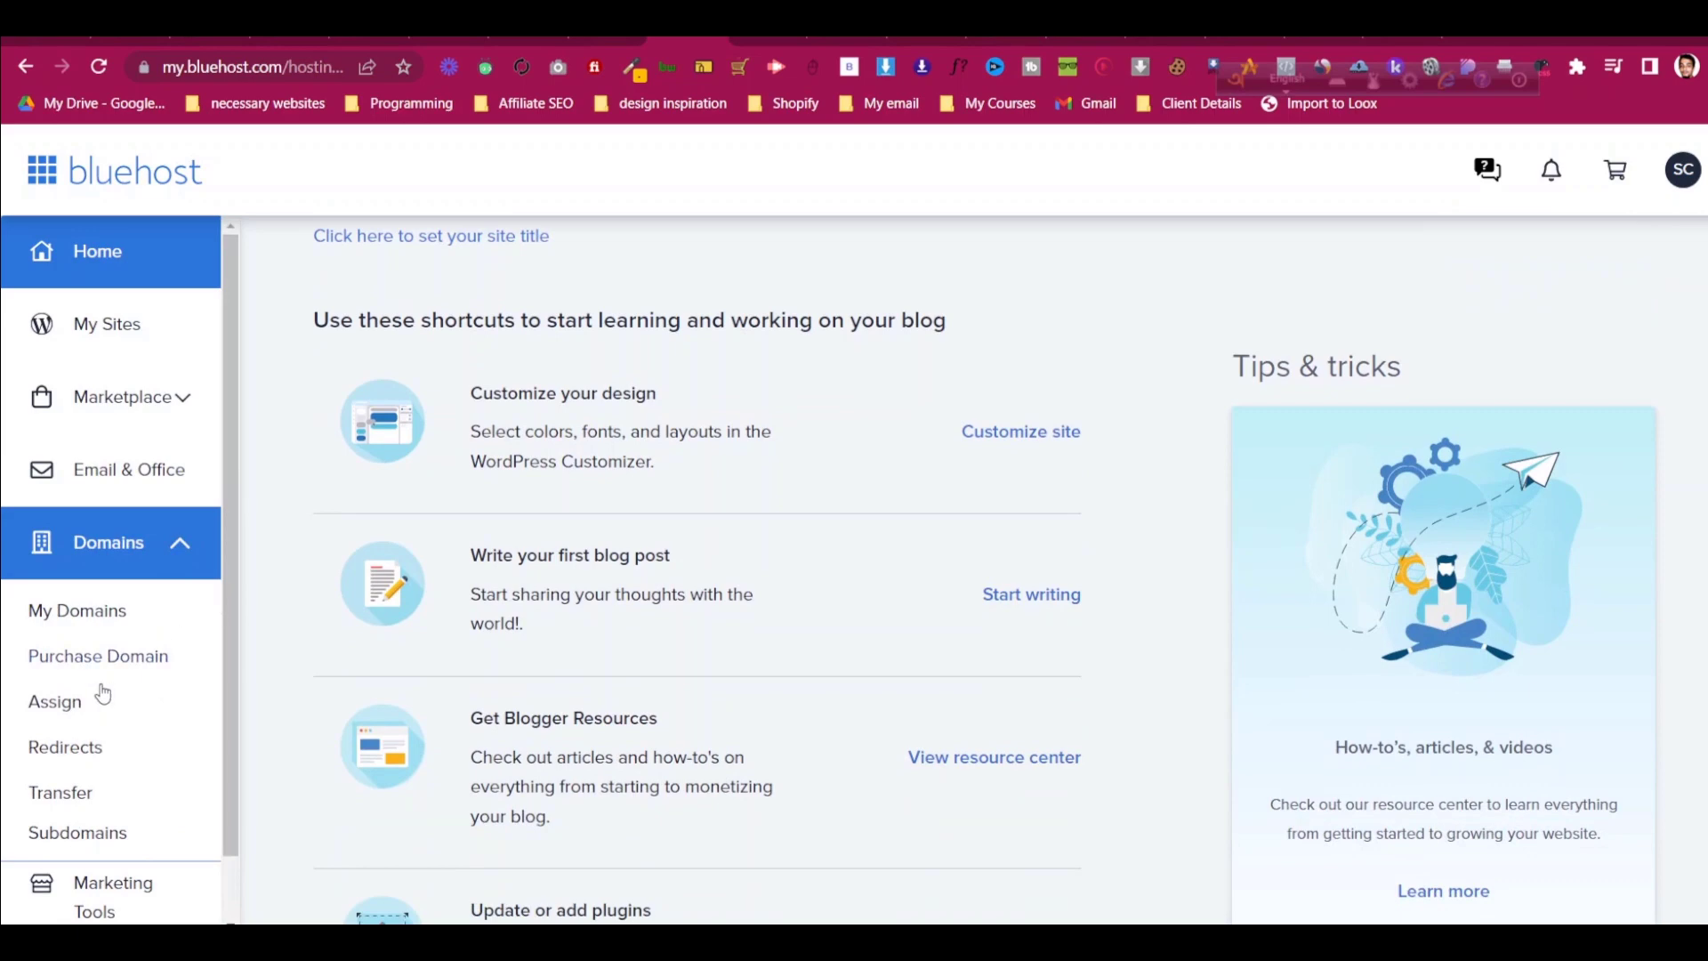
click(55, 703)
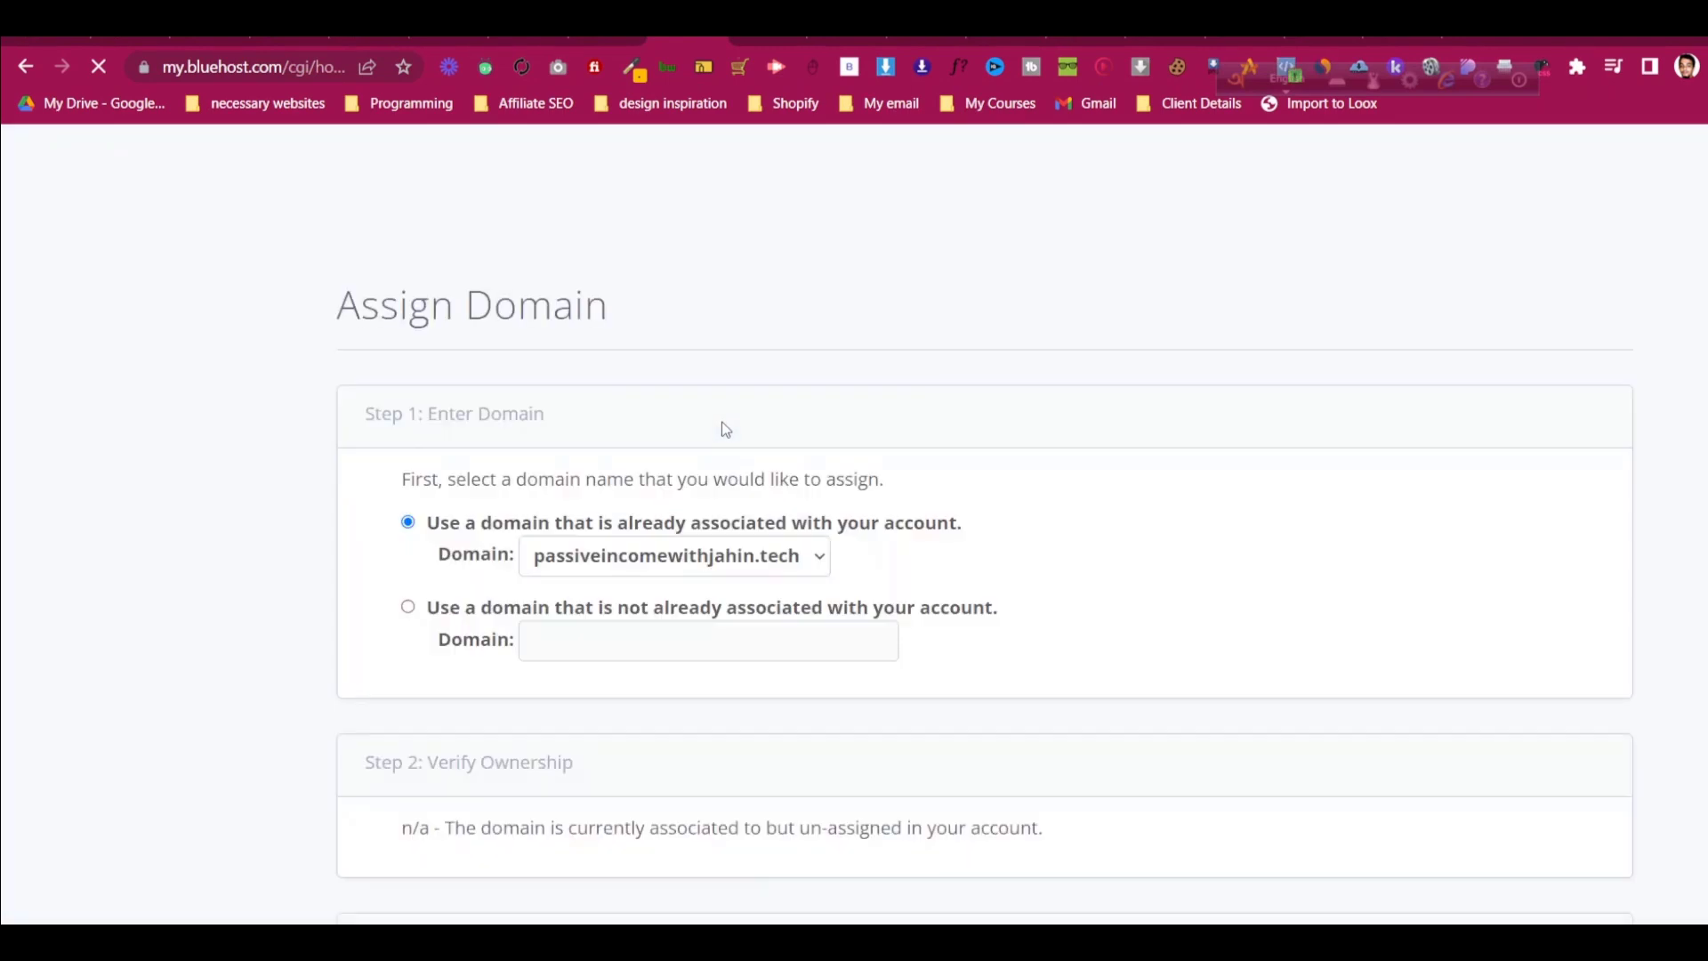
click(469, 622)
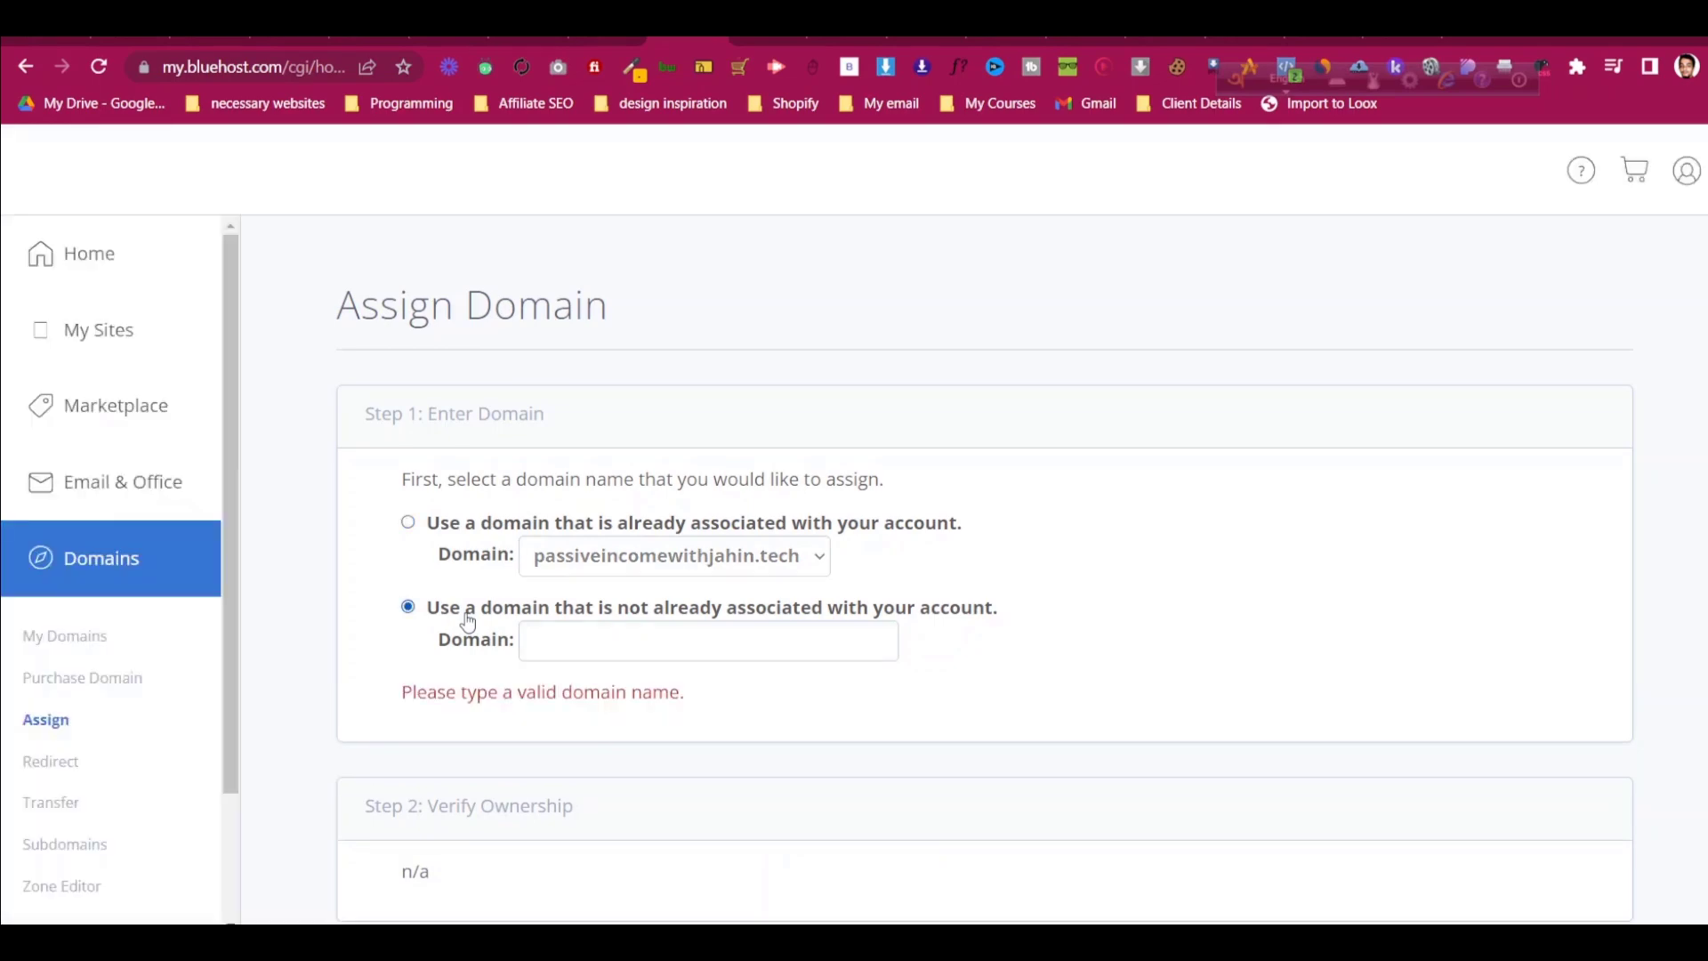
Copy the domain name from its Namecheap details page and enter learnwithjahin.com as the unassociated domain in Bluehost.
scroll(624, 451, up, 5)
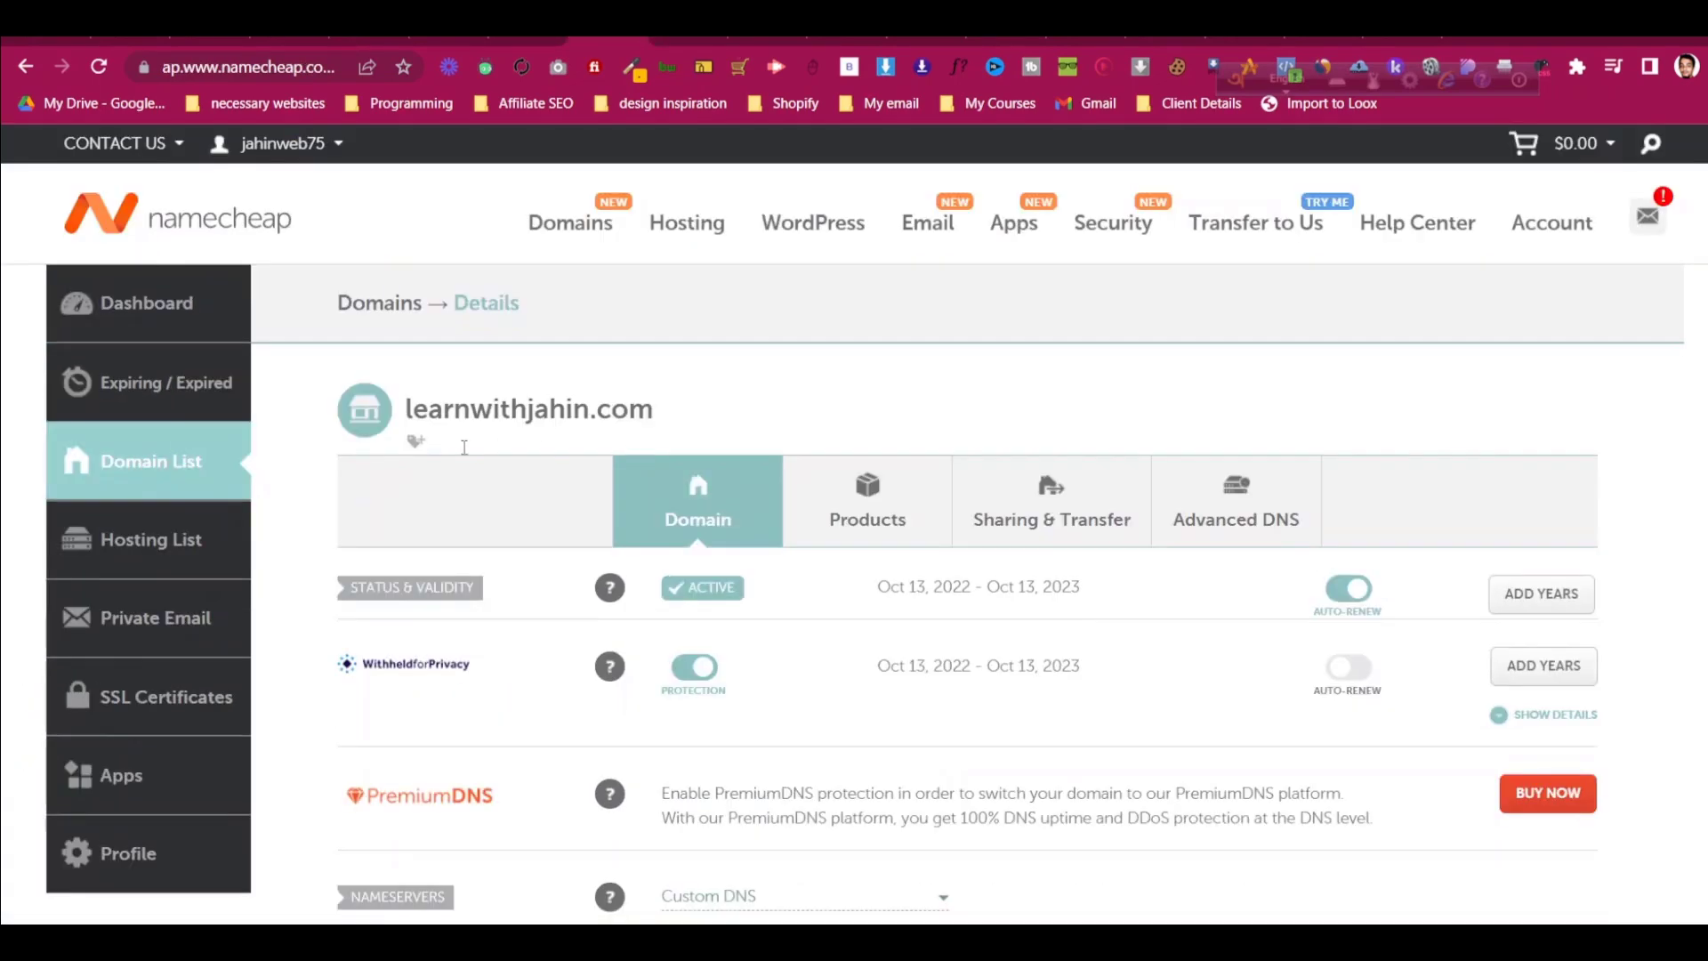
mouse_move(411, 408)
mouse_down()
mouse_move(663, 412)
mouse_move(406, 410)
mouse_up()
key(ctrl+c)
click(657, 410)
right_click(478, 420)
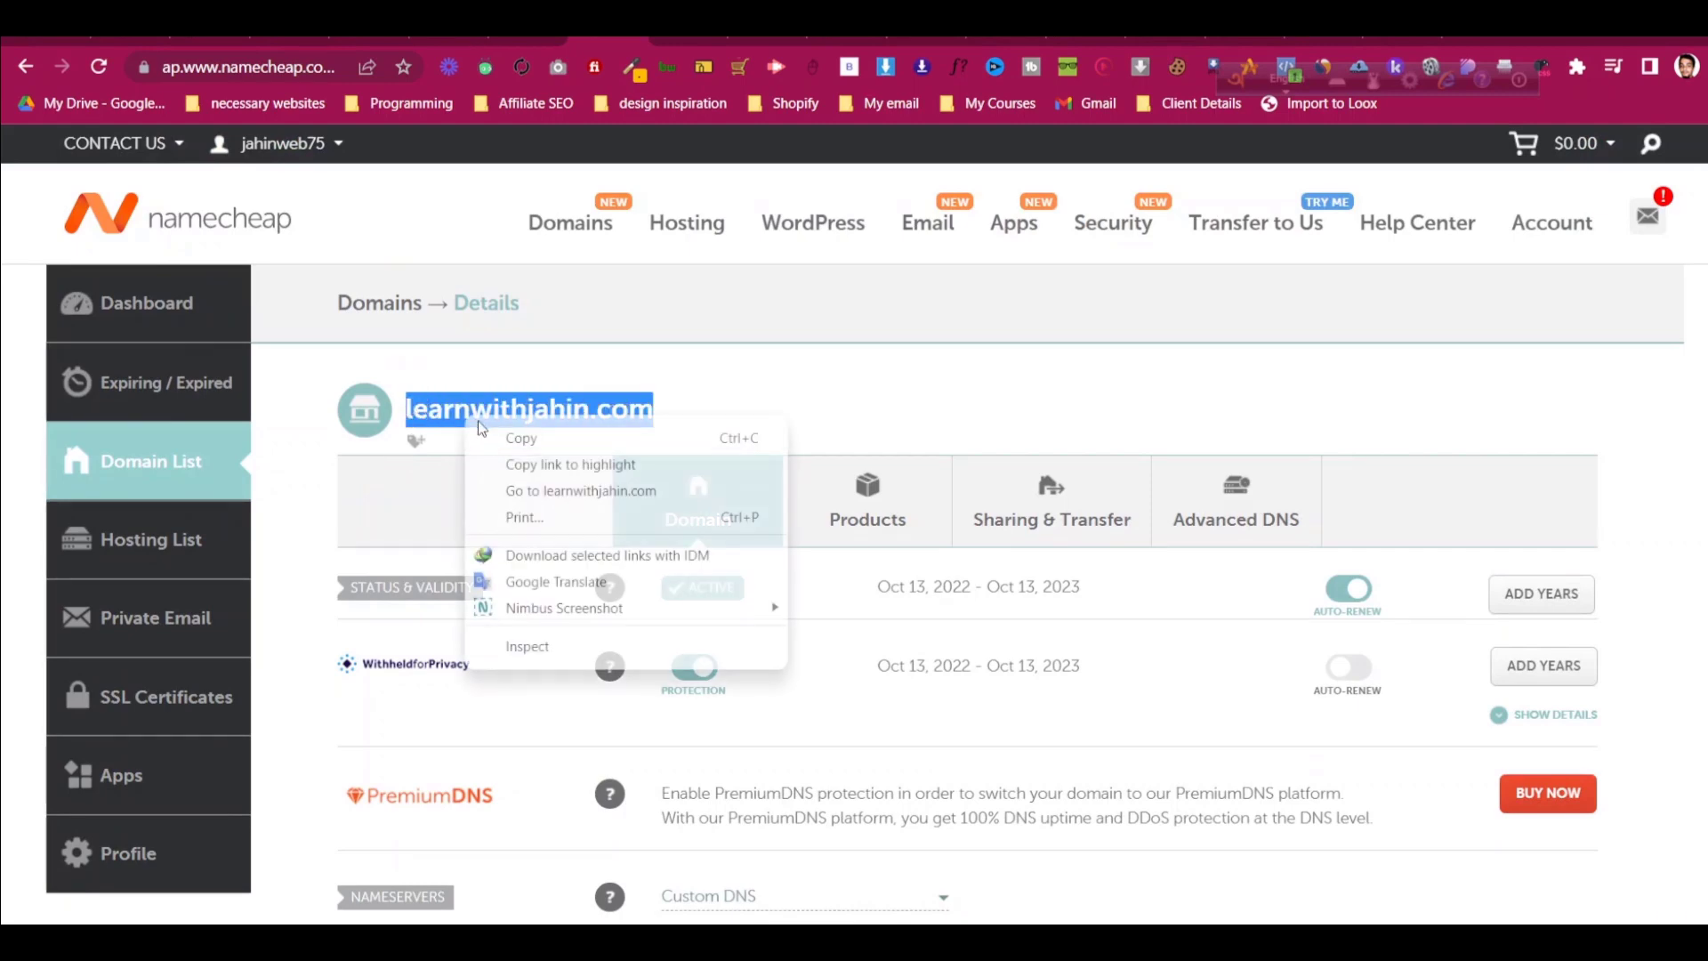
click(499, 435)
key(ctrl+Tab)
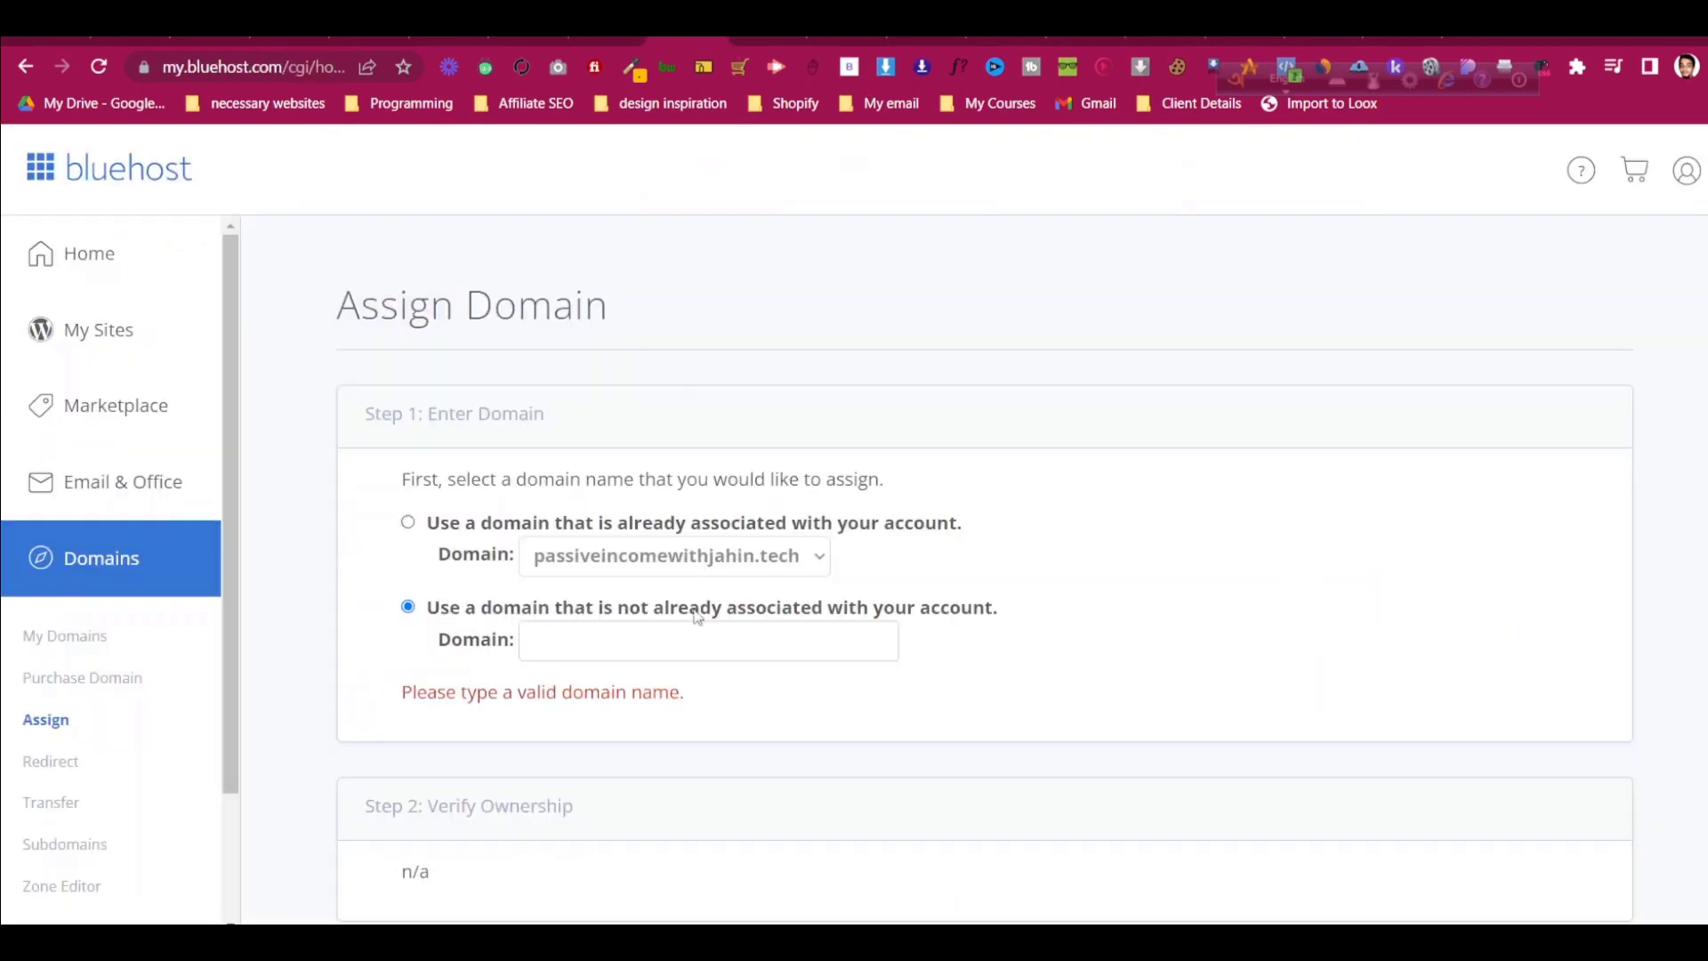
click(688, 651)
key(ctrl+v)
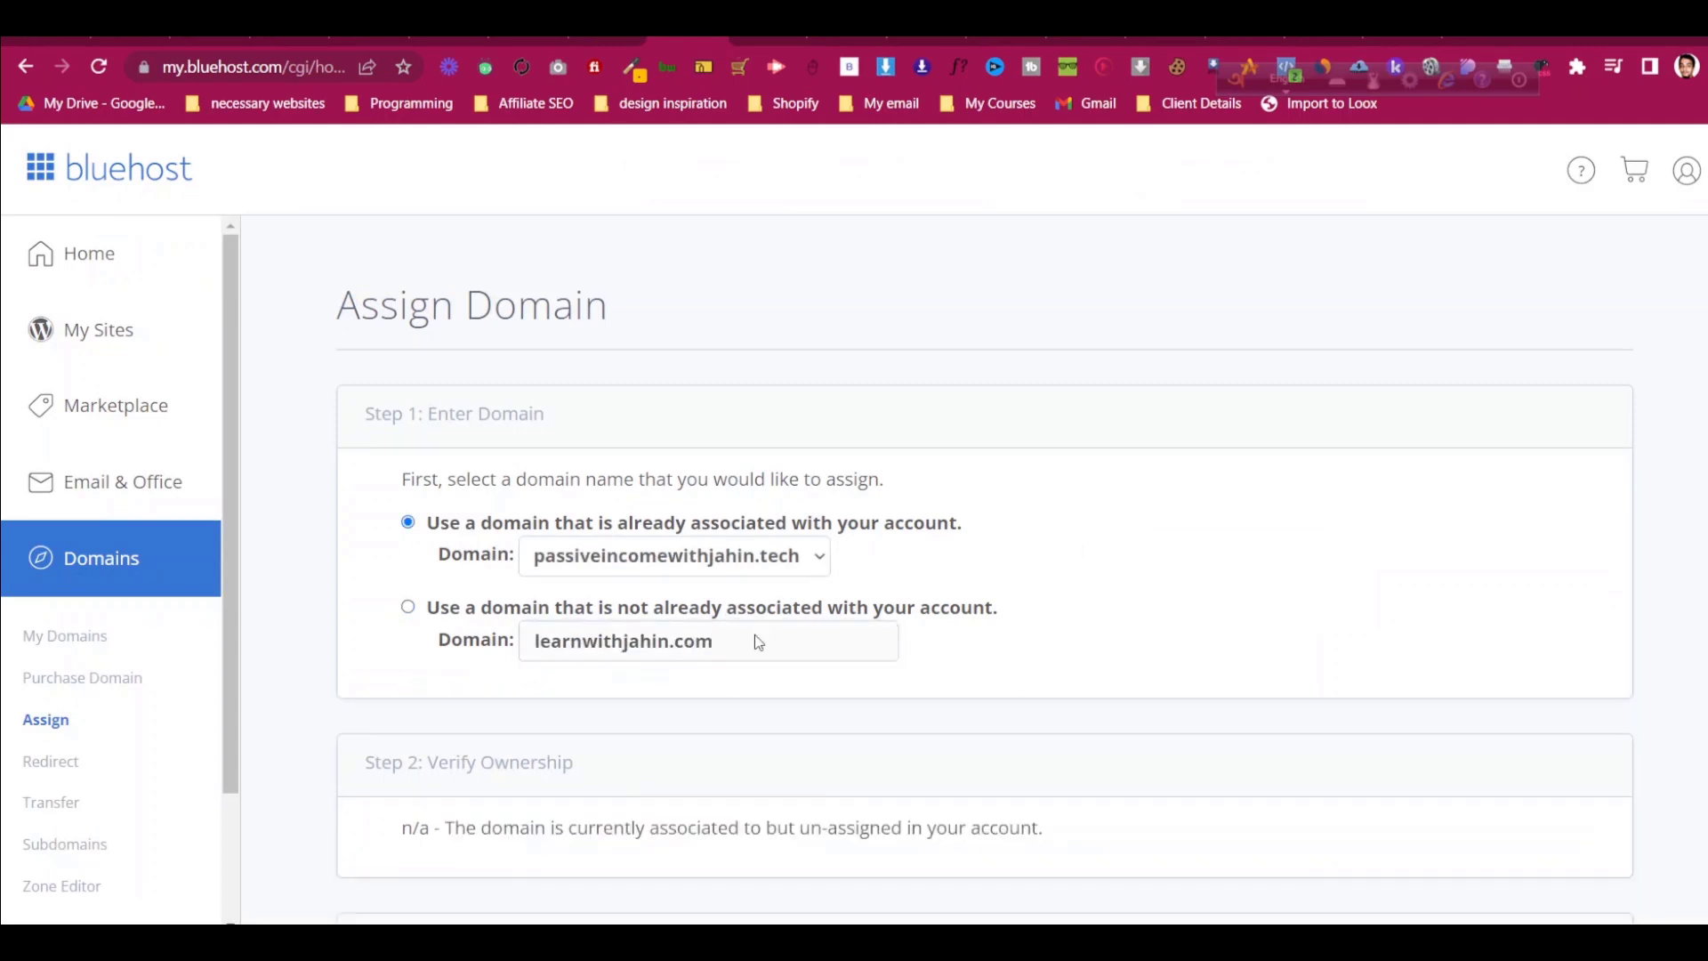
click(757, 647)
Assign learnwithjahin.com as an Addon Domain with the new directory public_html/learnwithjahin and the hosting account's contact information.
scroll(758, 649, down, 3)
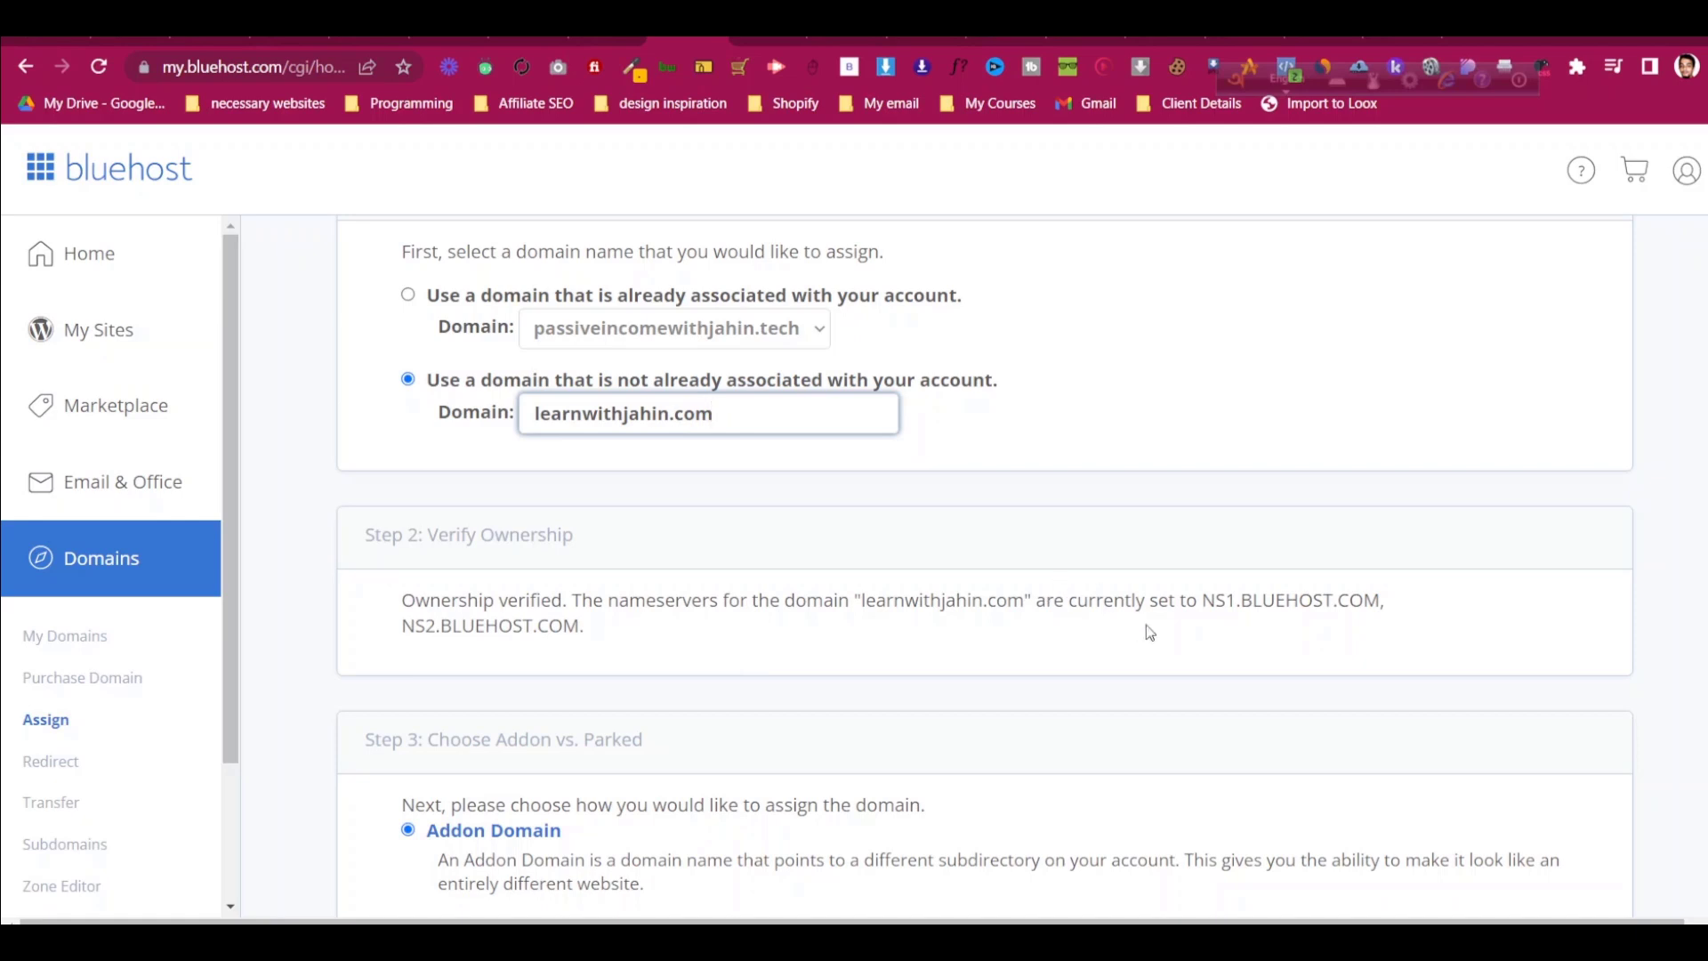
scroll(1146, 624, down, 3)
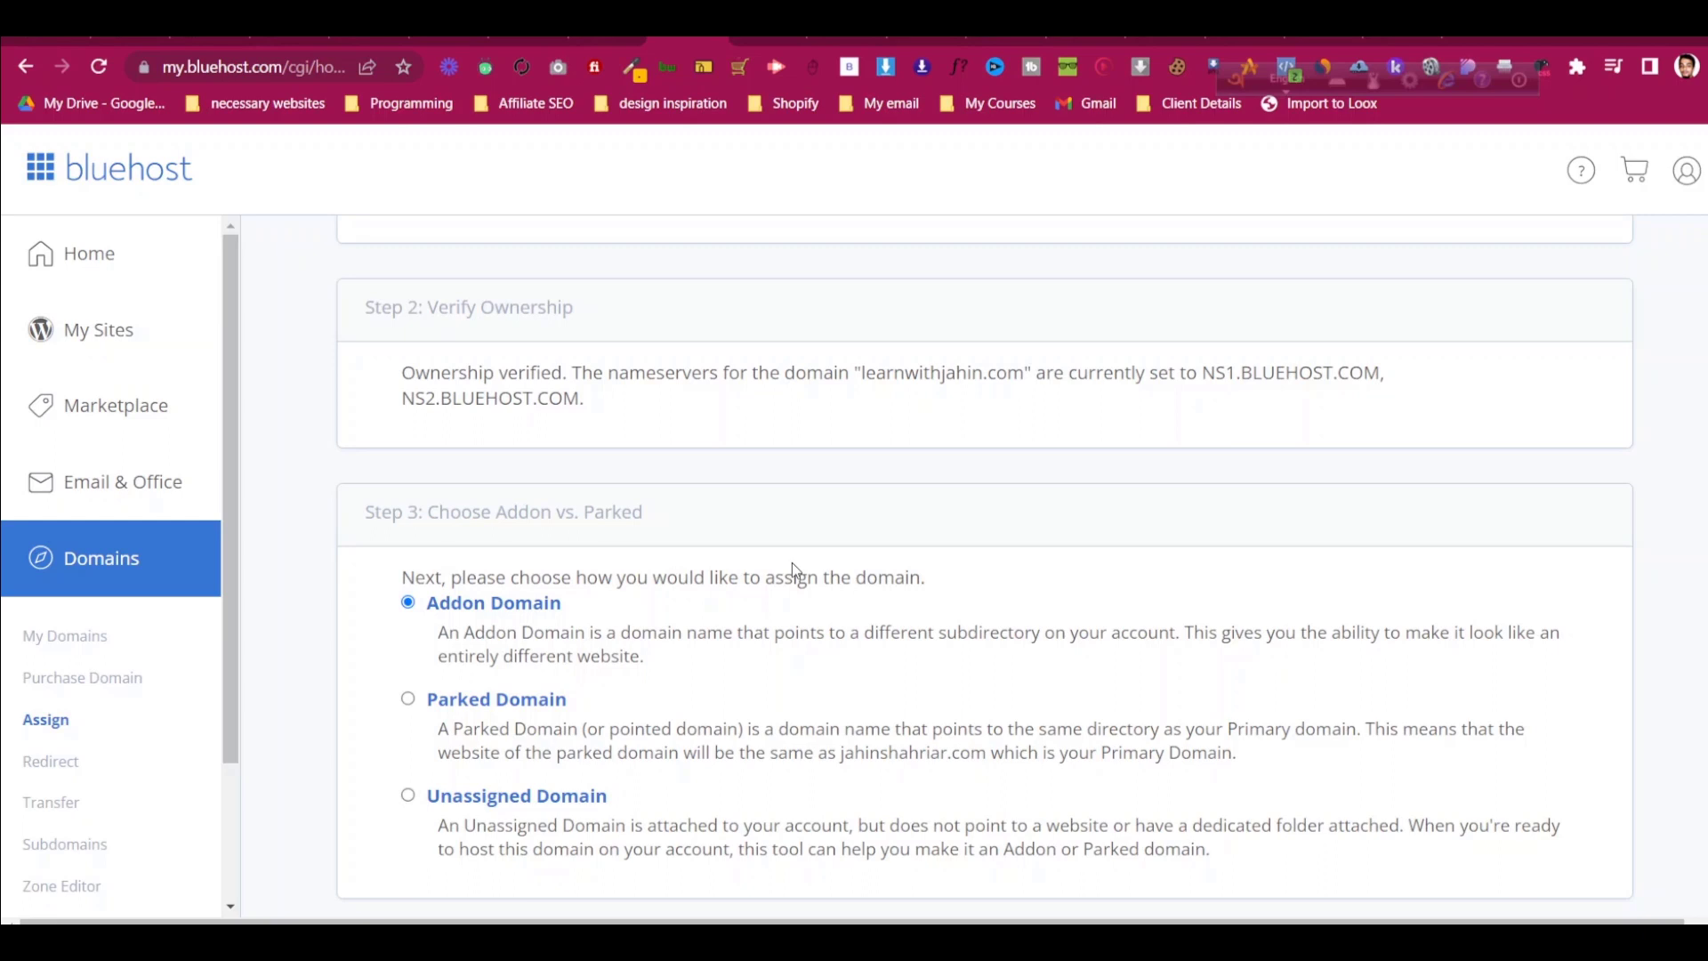
scroll(815, 571, down, 2)
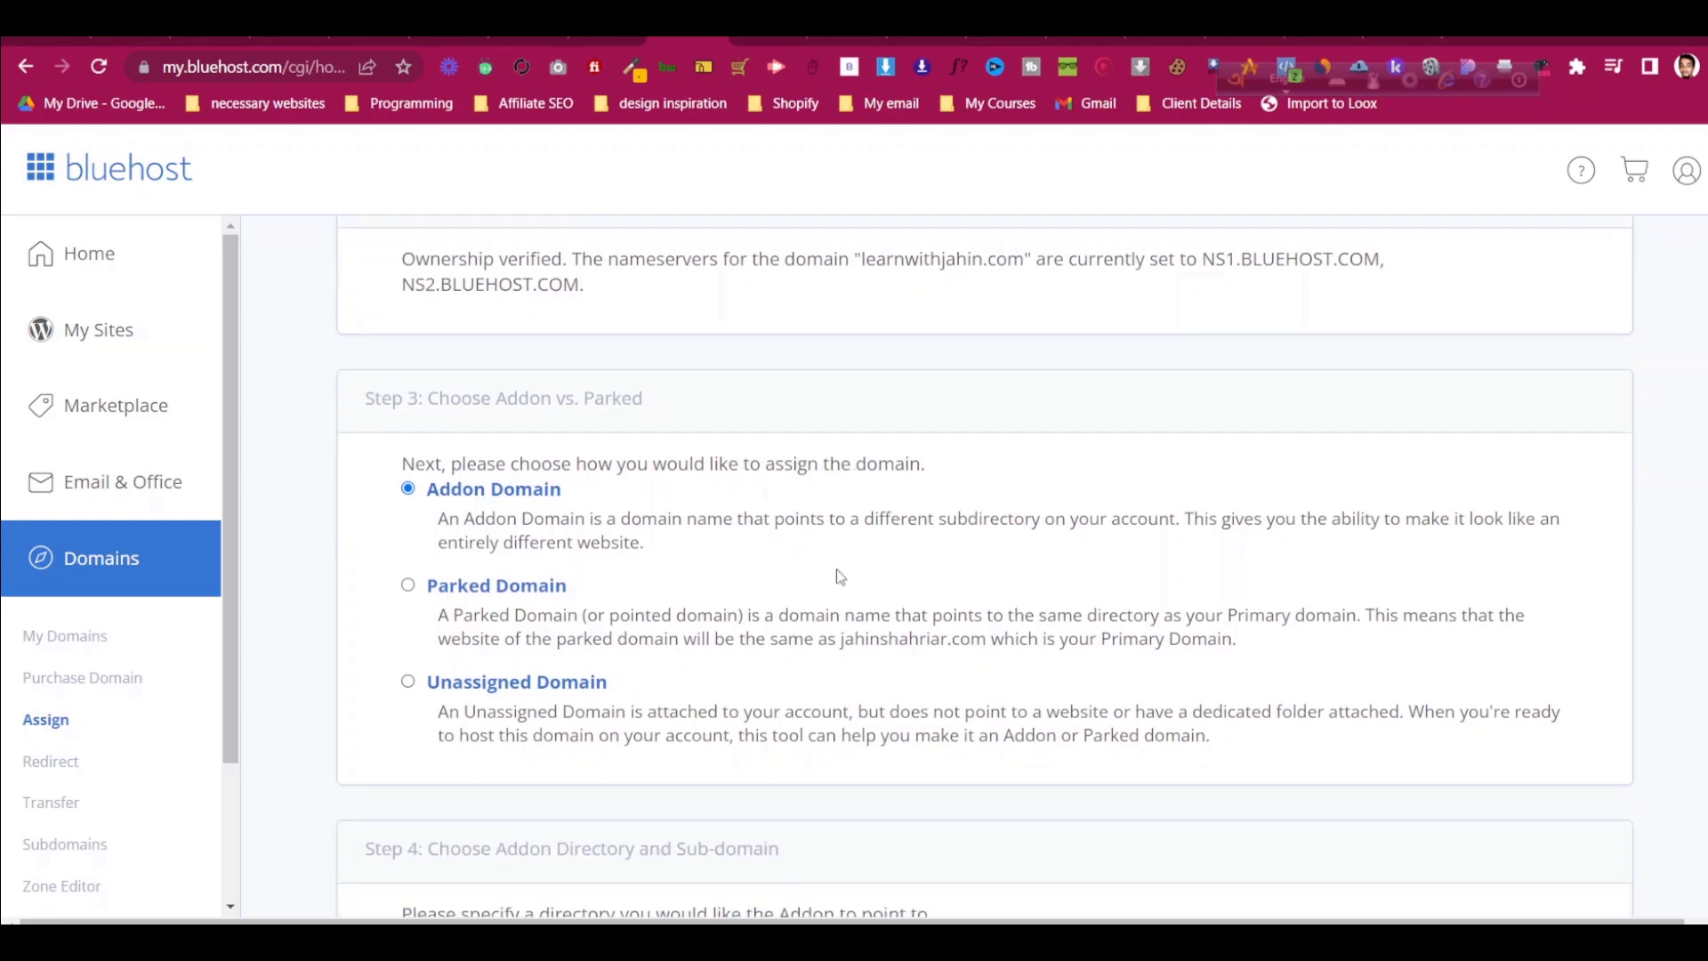
scroll(565, 507, down, 4)
scroll(651, 485, down, 3)
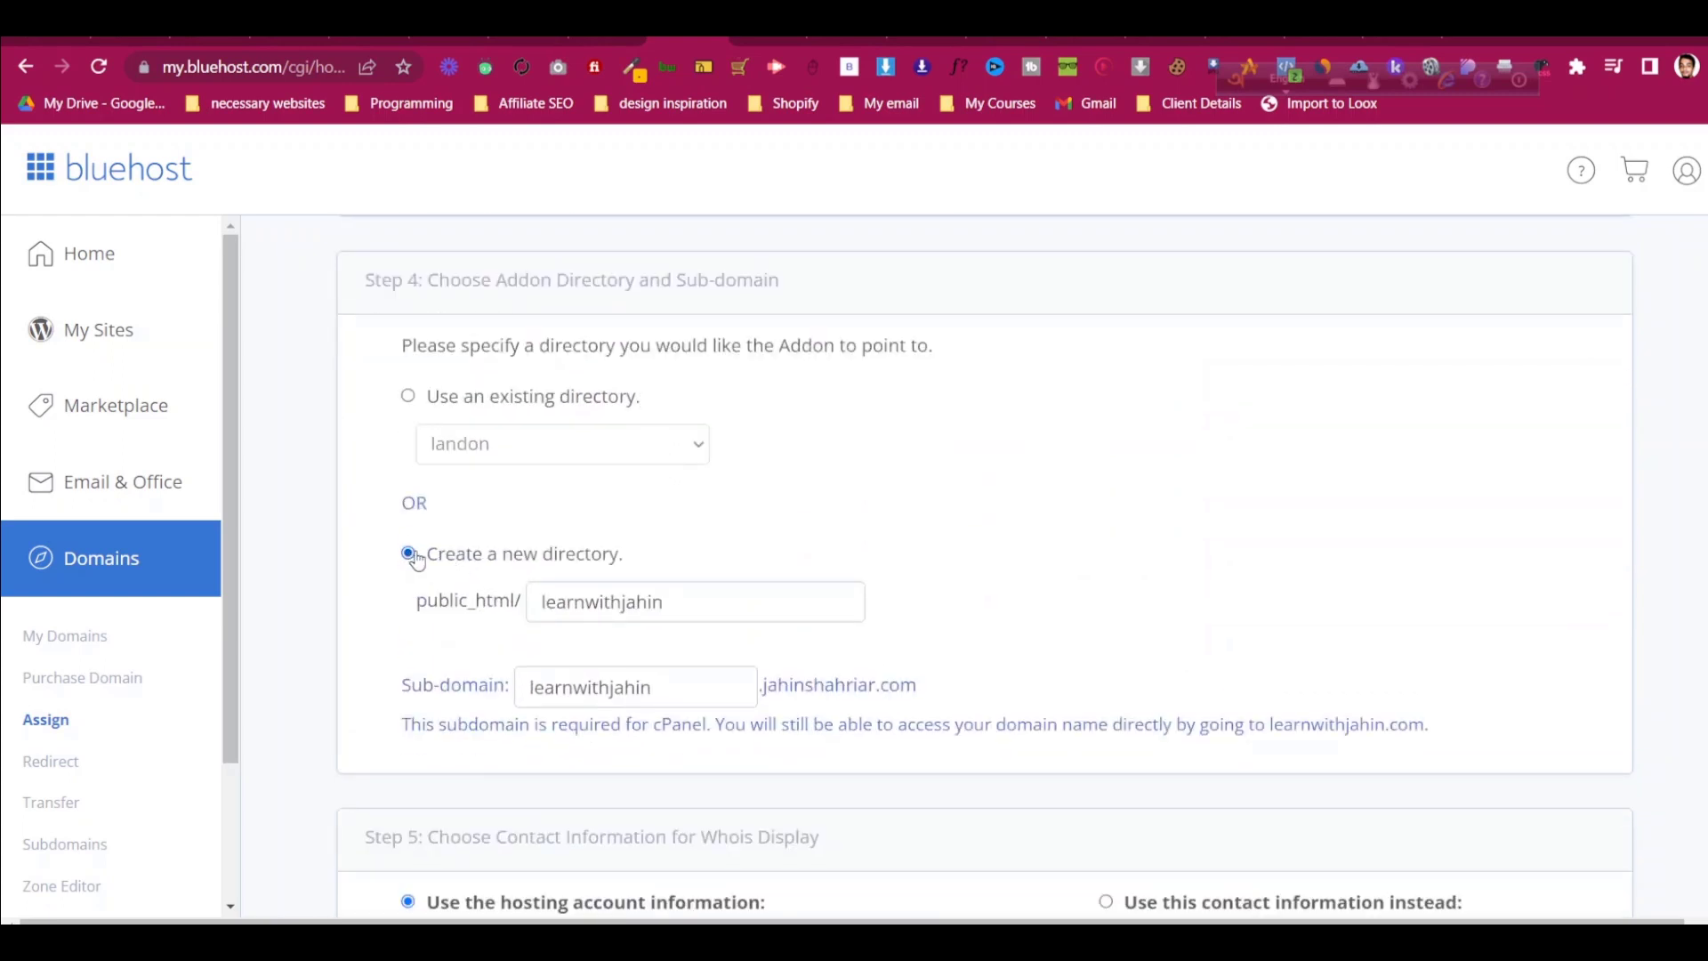
scroll(1159, 445, down, 7)
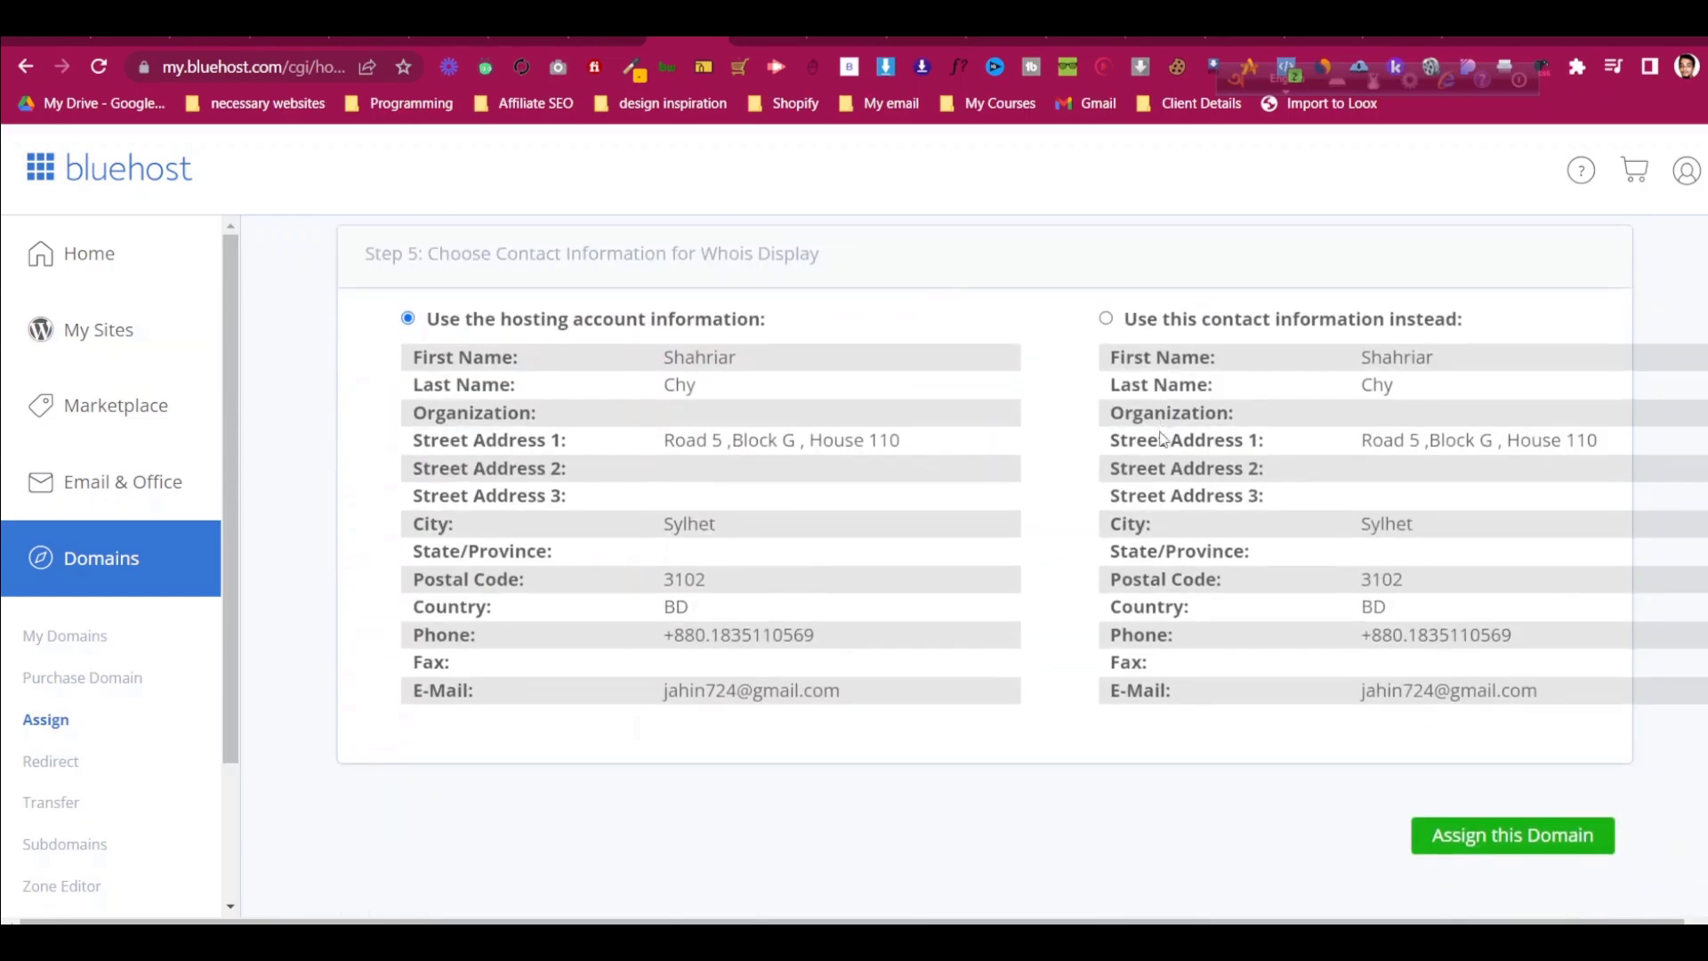
click(1510, 789)
Look over the assignment form and open My Domains to check the entry for learnwithjahin.com.
scroll(1032, 382, up, 10)
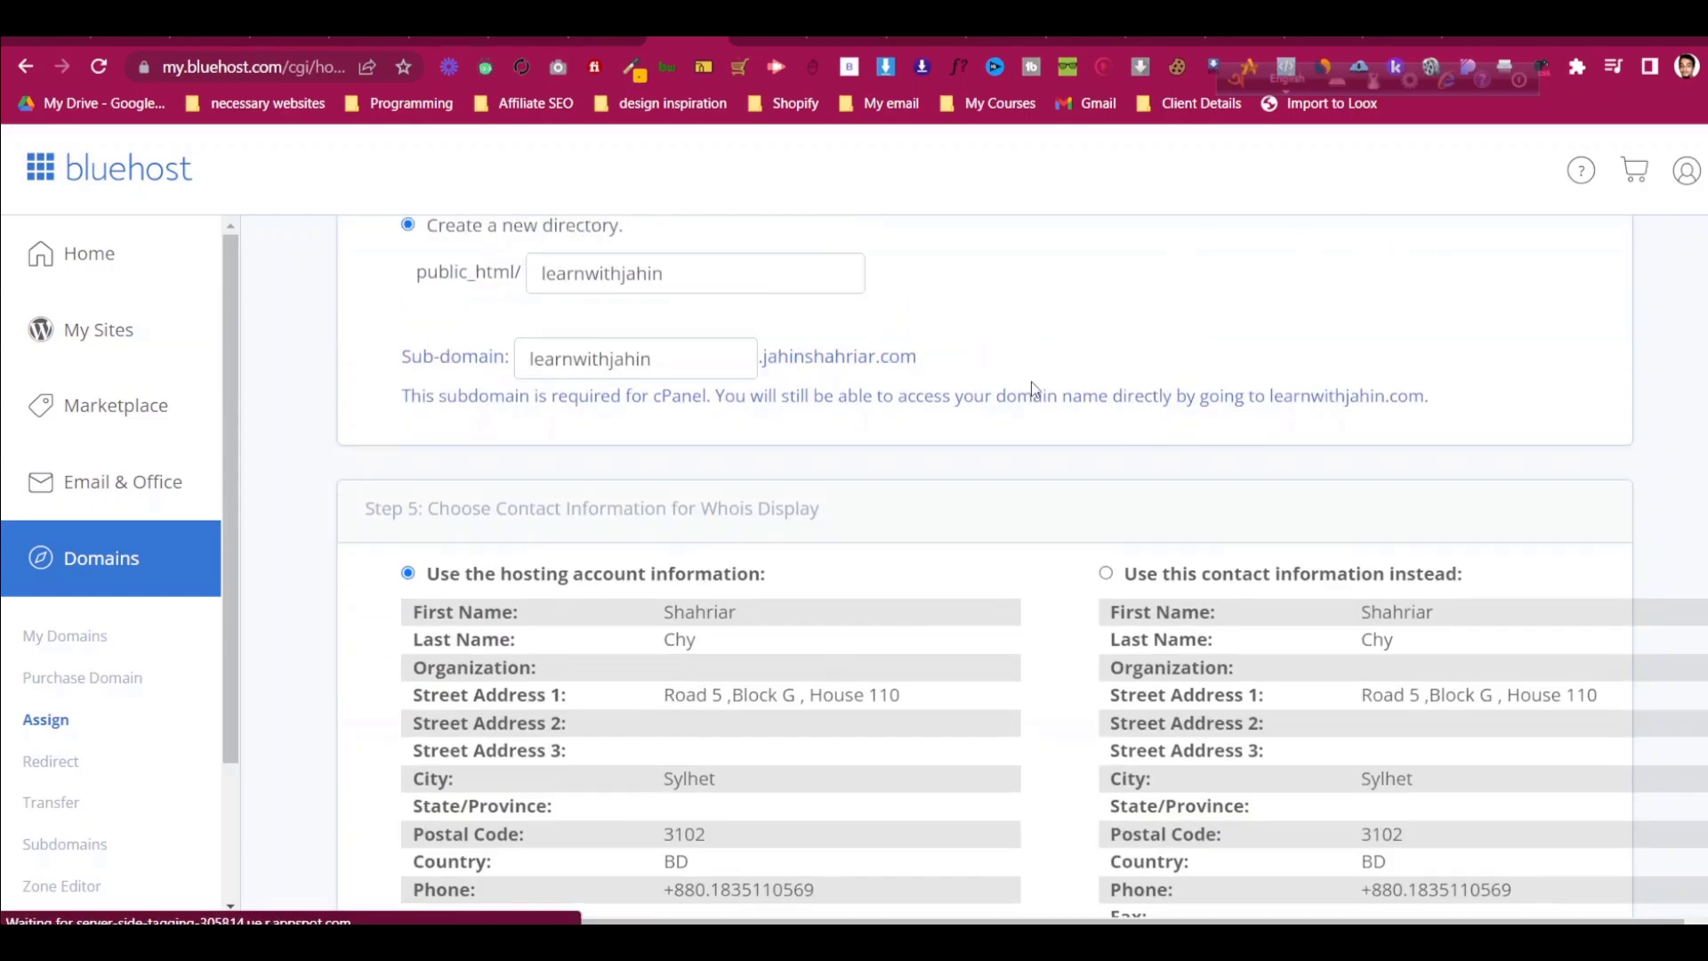
scroll(1034, 389, up, 5)
scroll(1034, 393, down, 12)
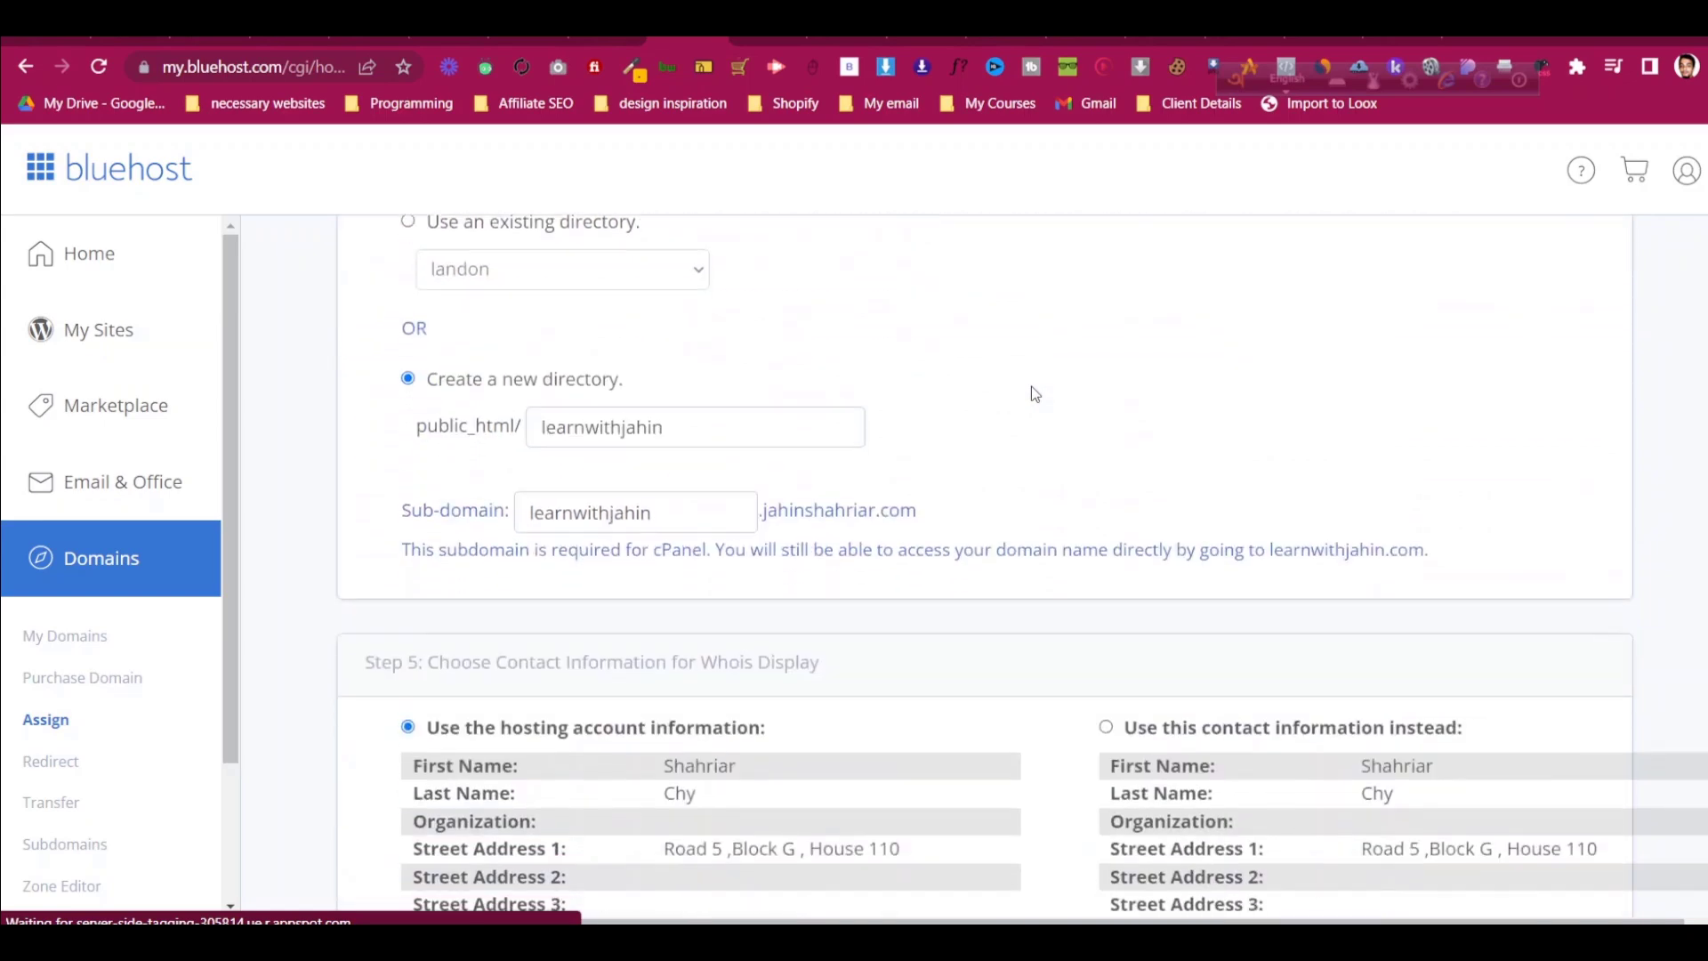
scroll(1035, 392, up, 1)
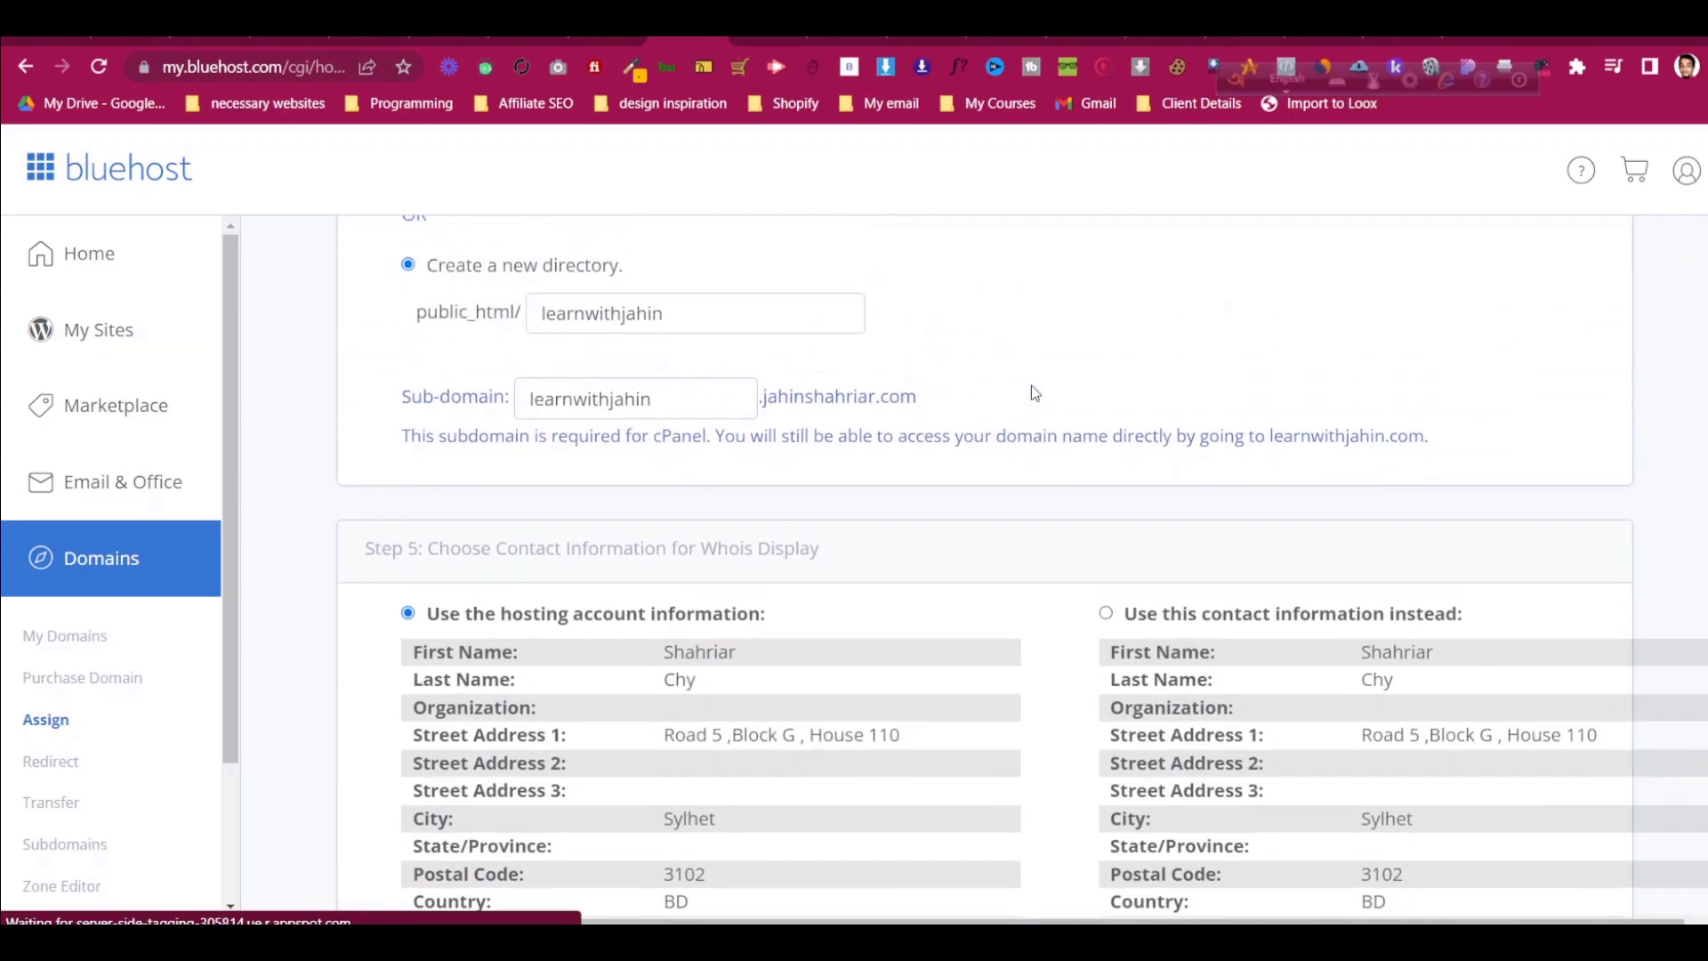
scroll(1034, 390, down, 3)
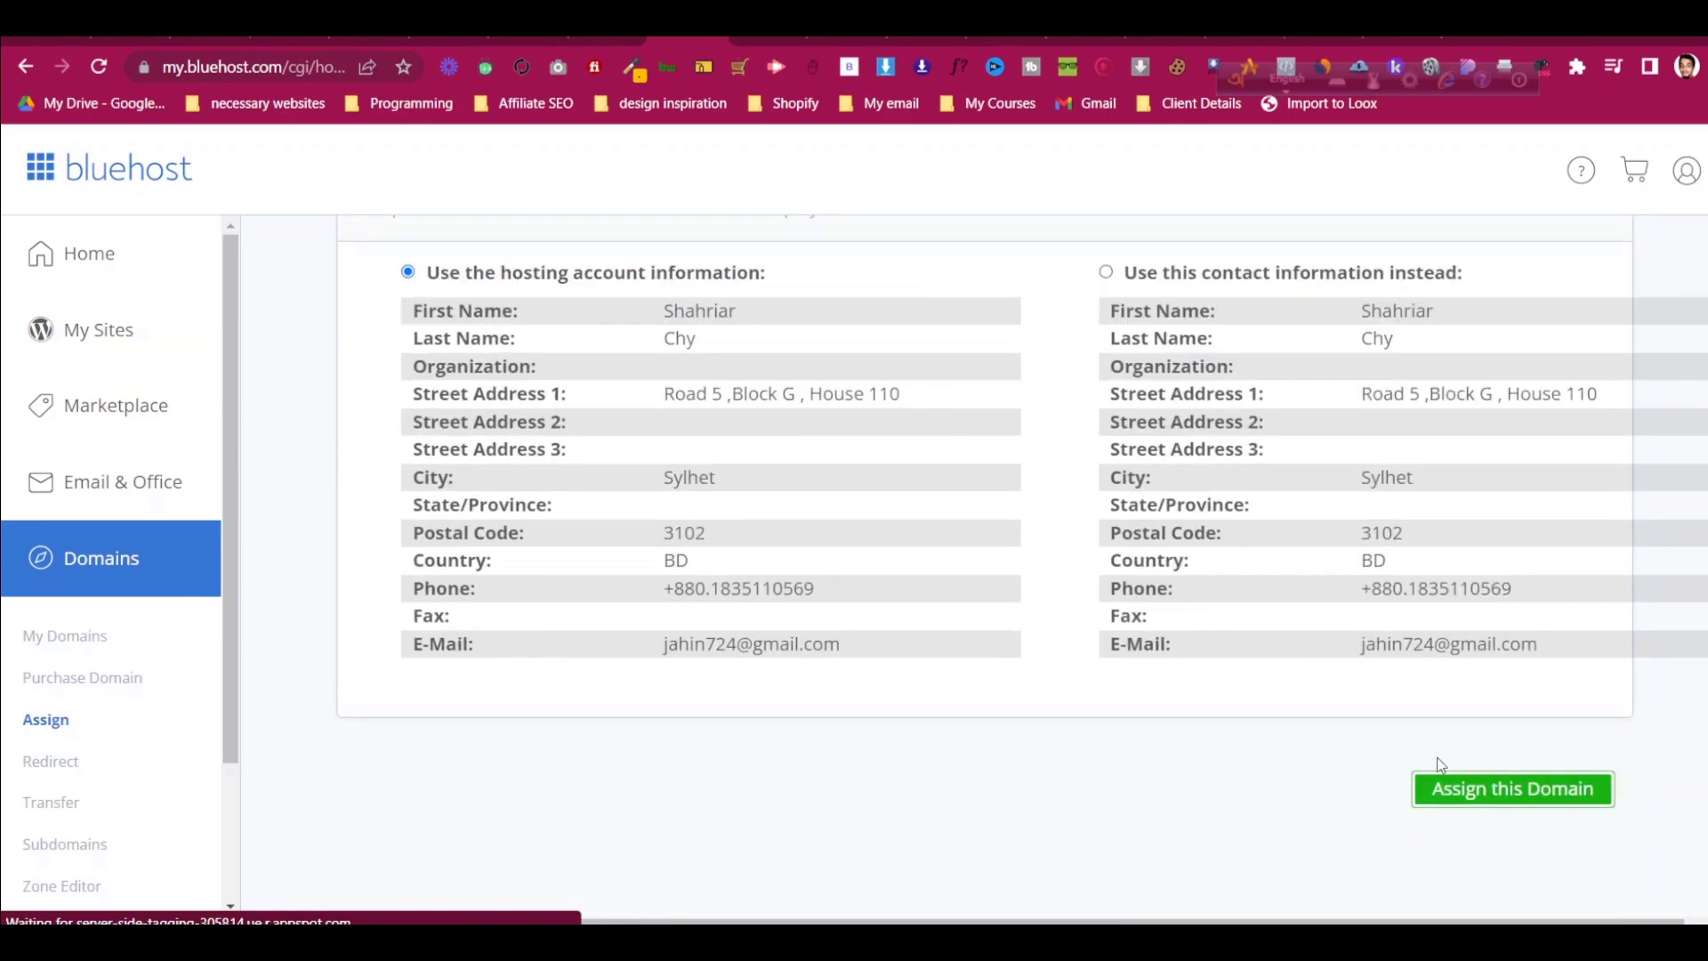
scroll(1219, 574, up, 8)
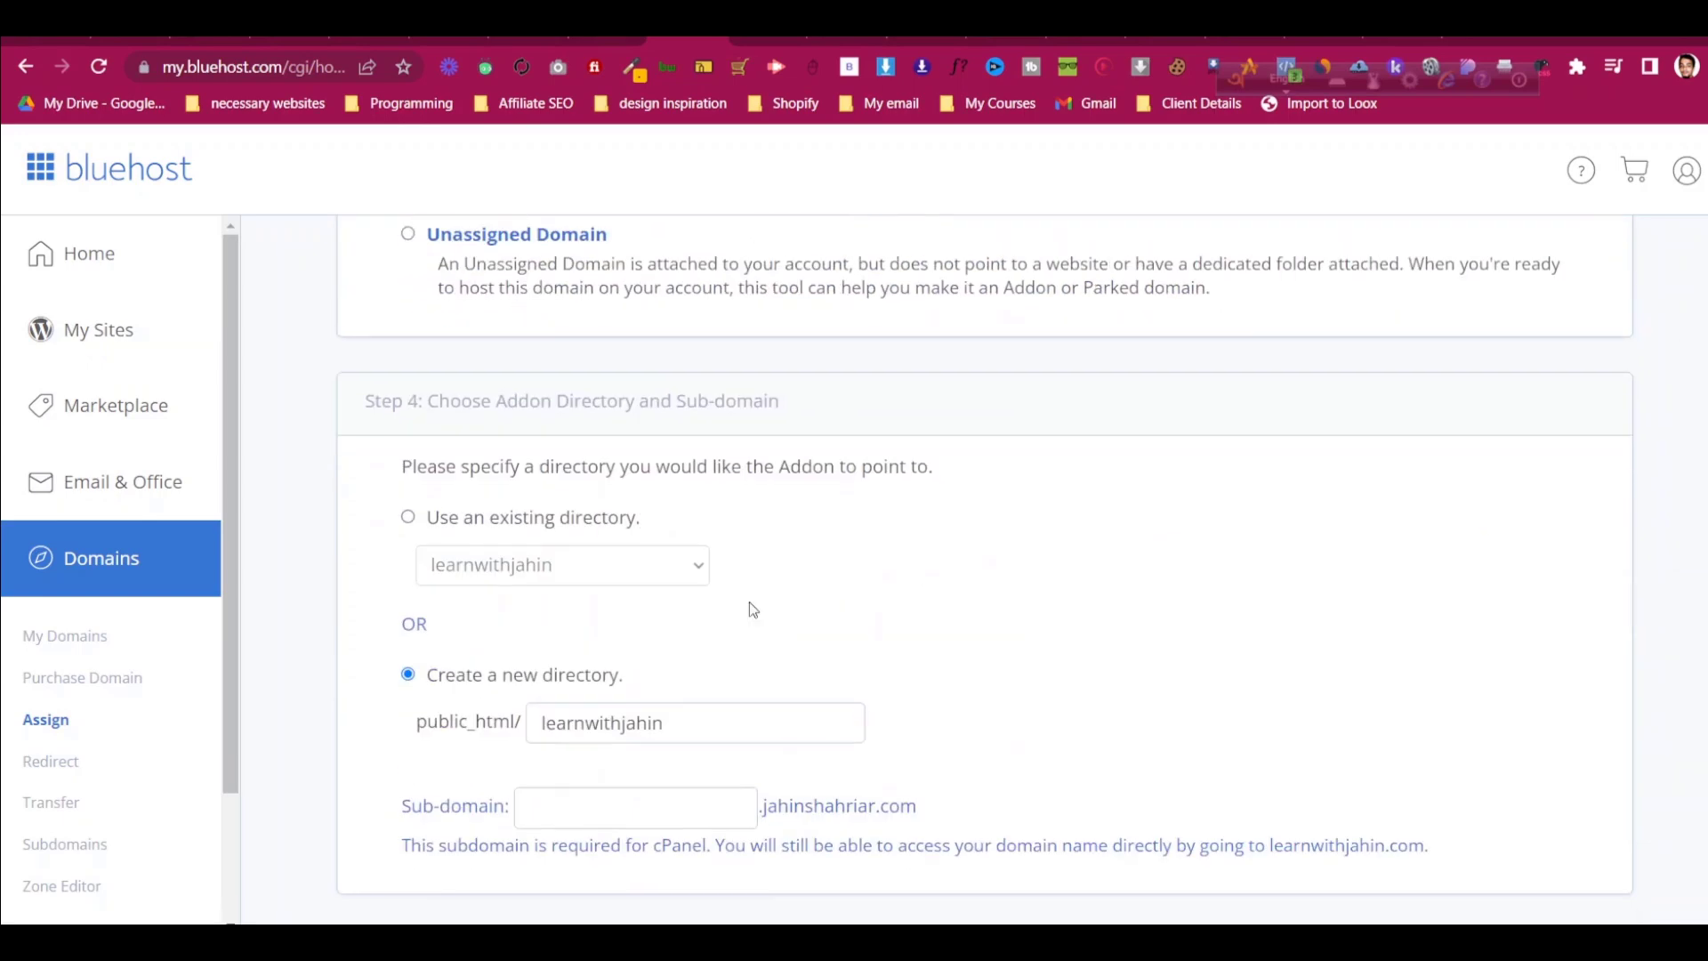
click(100, 641)
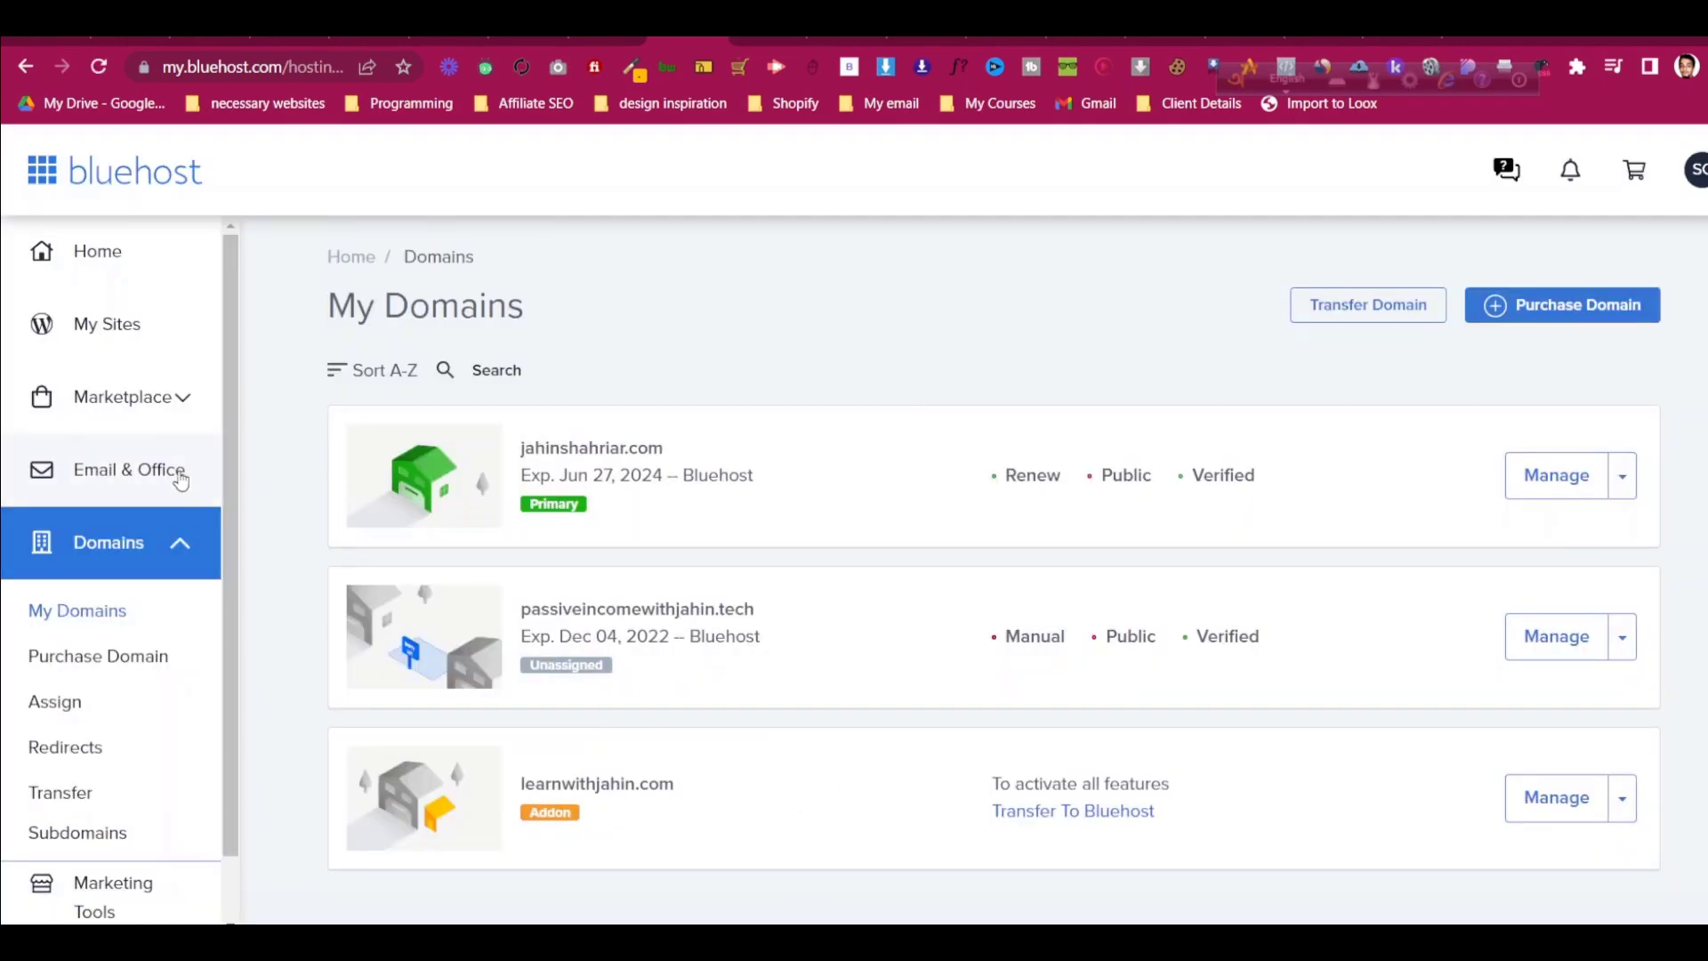
Start creating a new WordPress site from My Sites with the site name "Learn With Jahin".
click(145, 333)
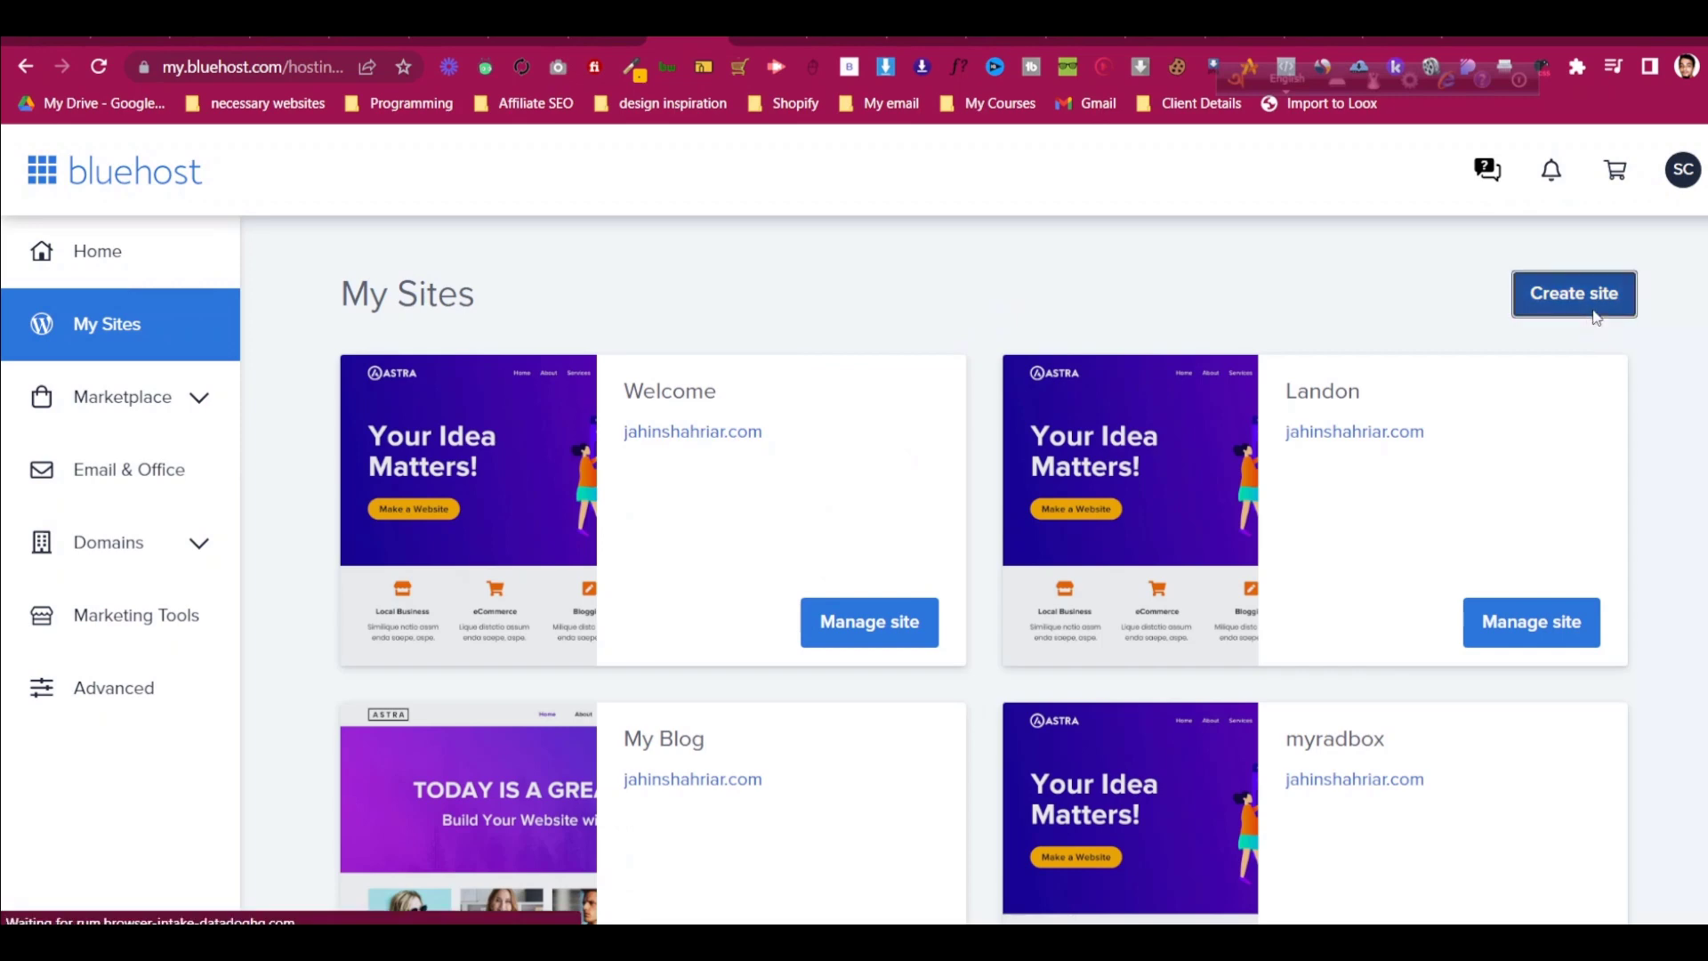
click(1577, 294)
text(L)
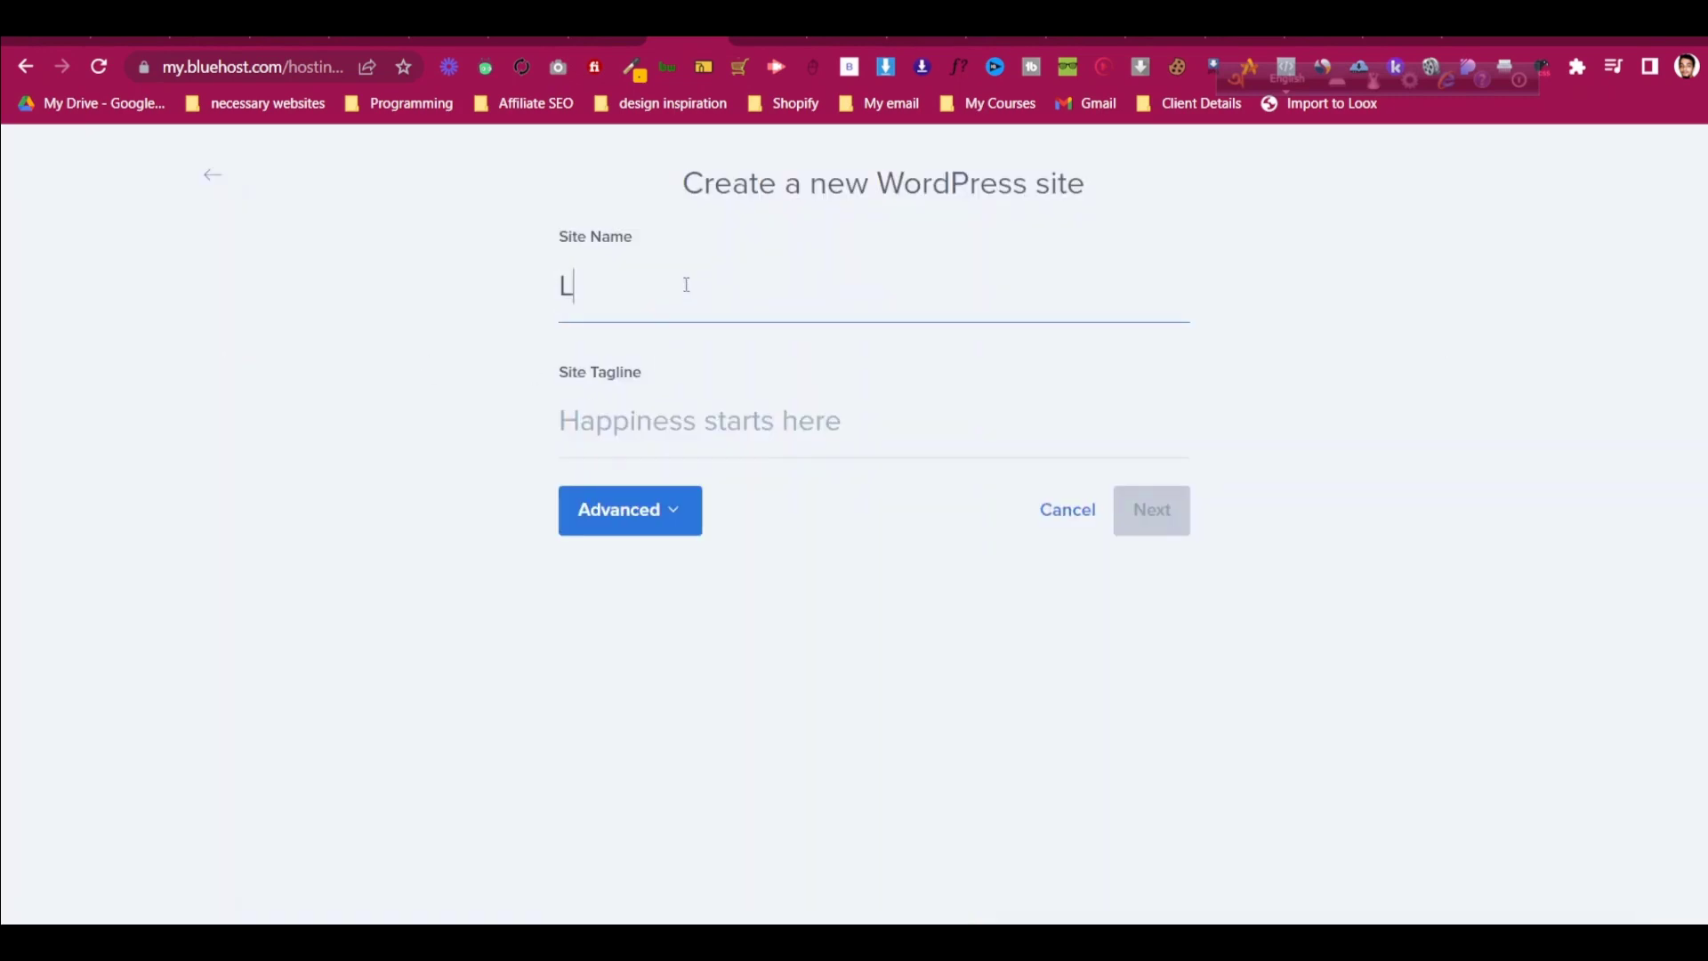
text(earn With Jahin)
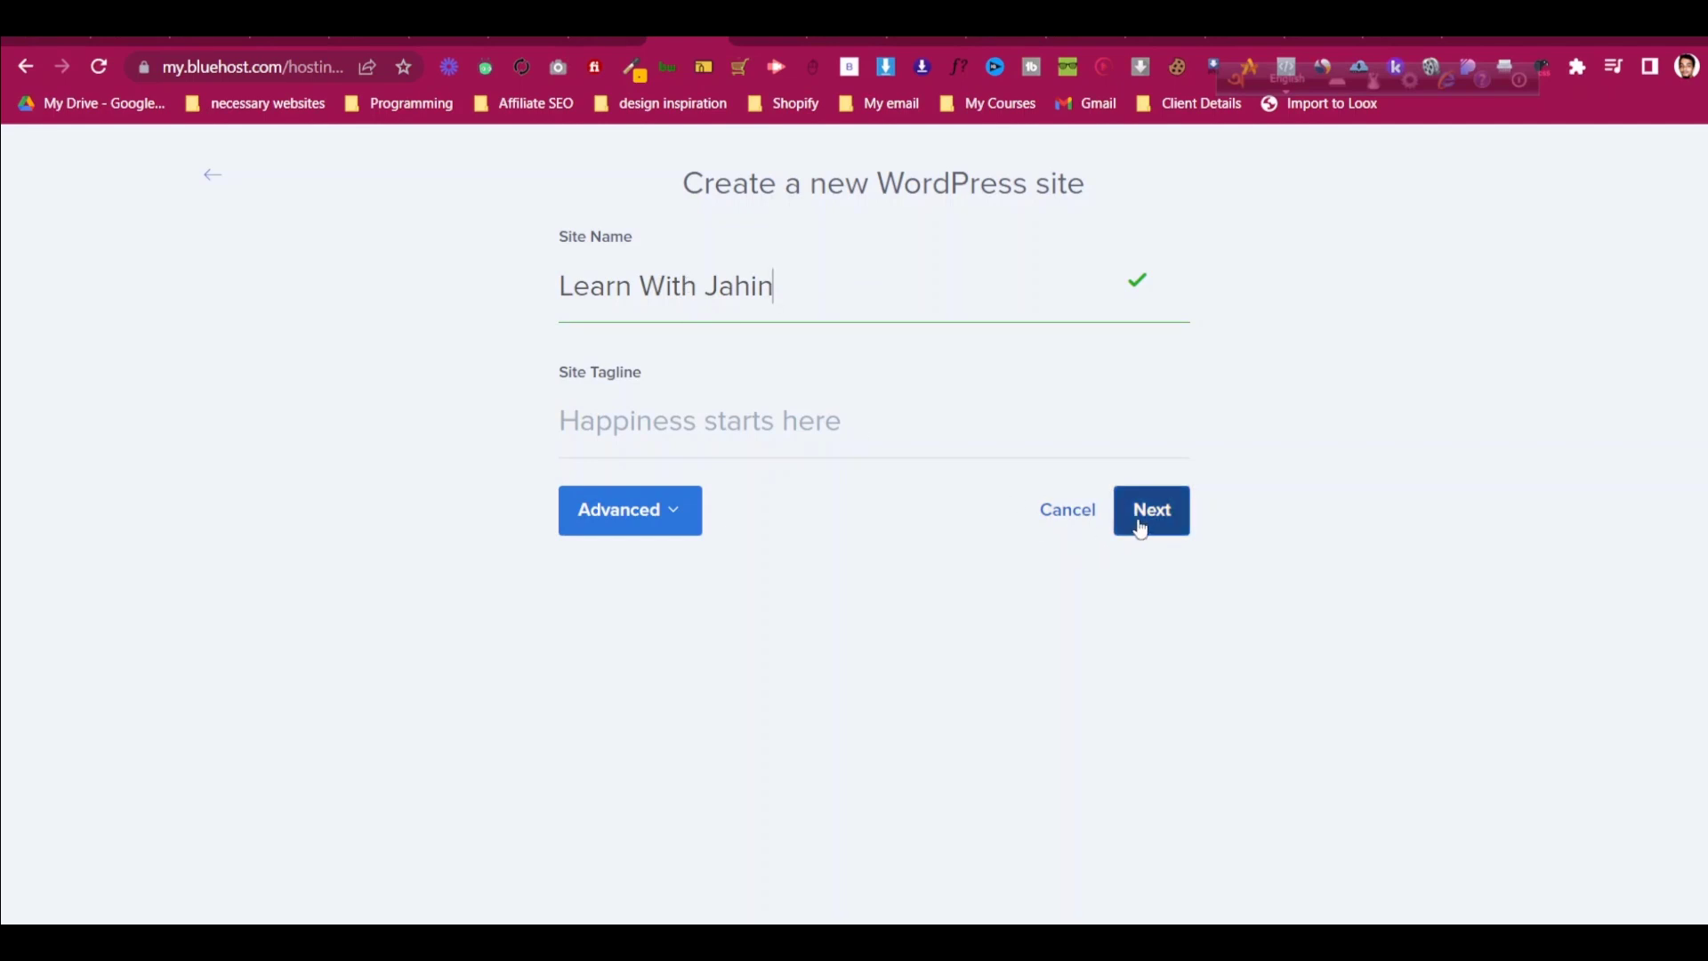
Continue to the domain selection and choose learnwithjahin.com as the new site's domain, leaving the directory empty.
click(1140, 520)
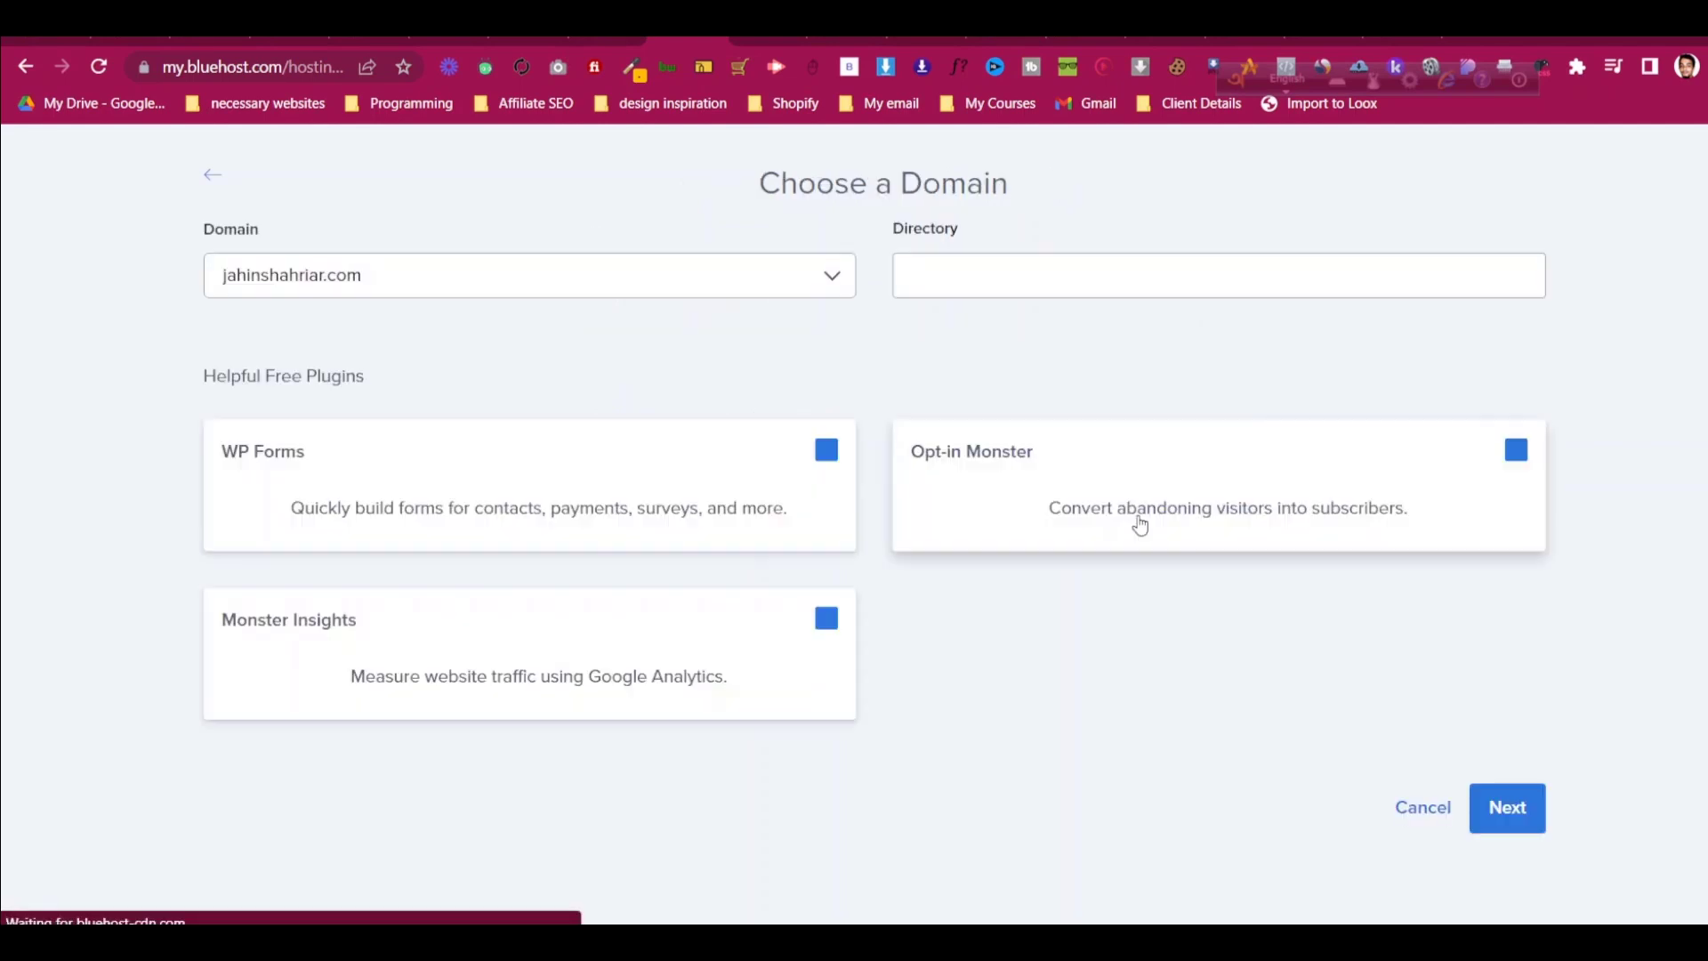
click(712, 291)
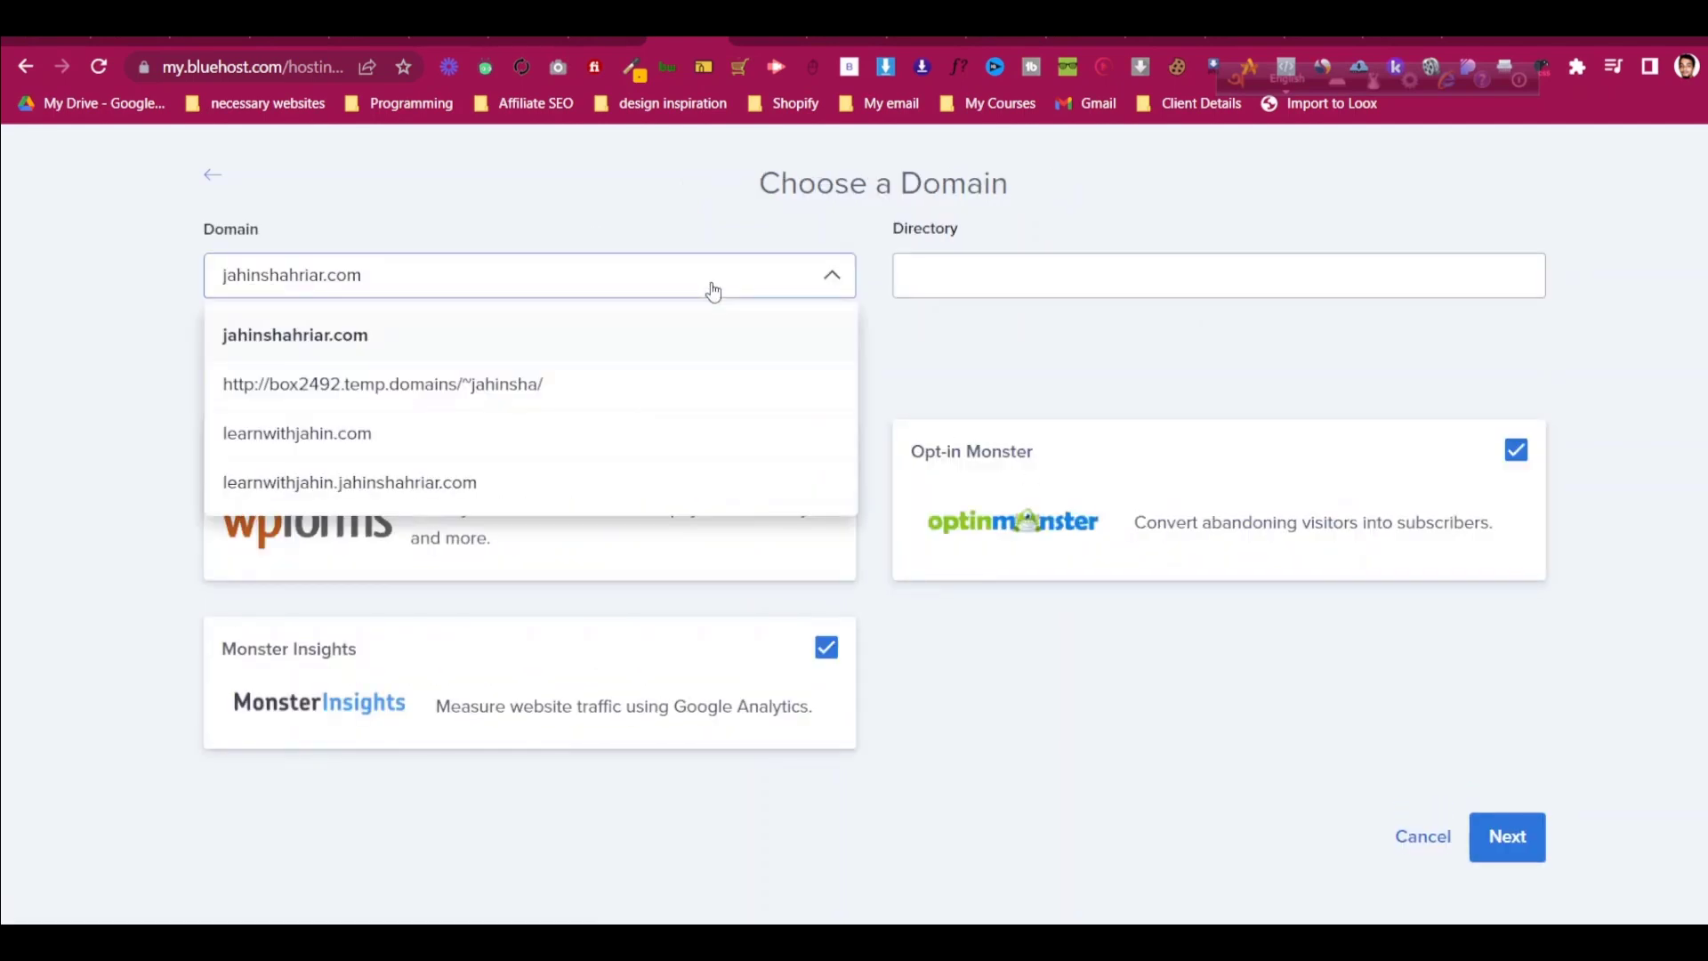
click(538, 432)
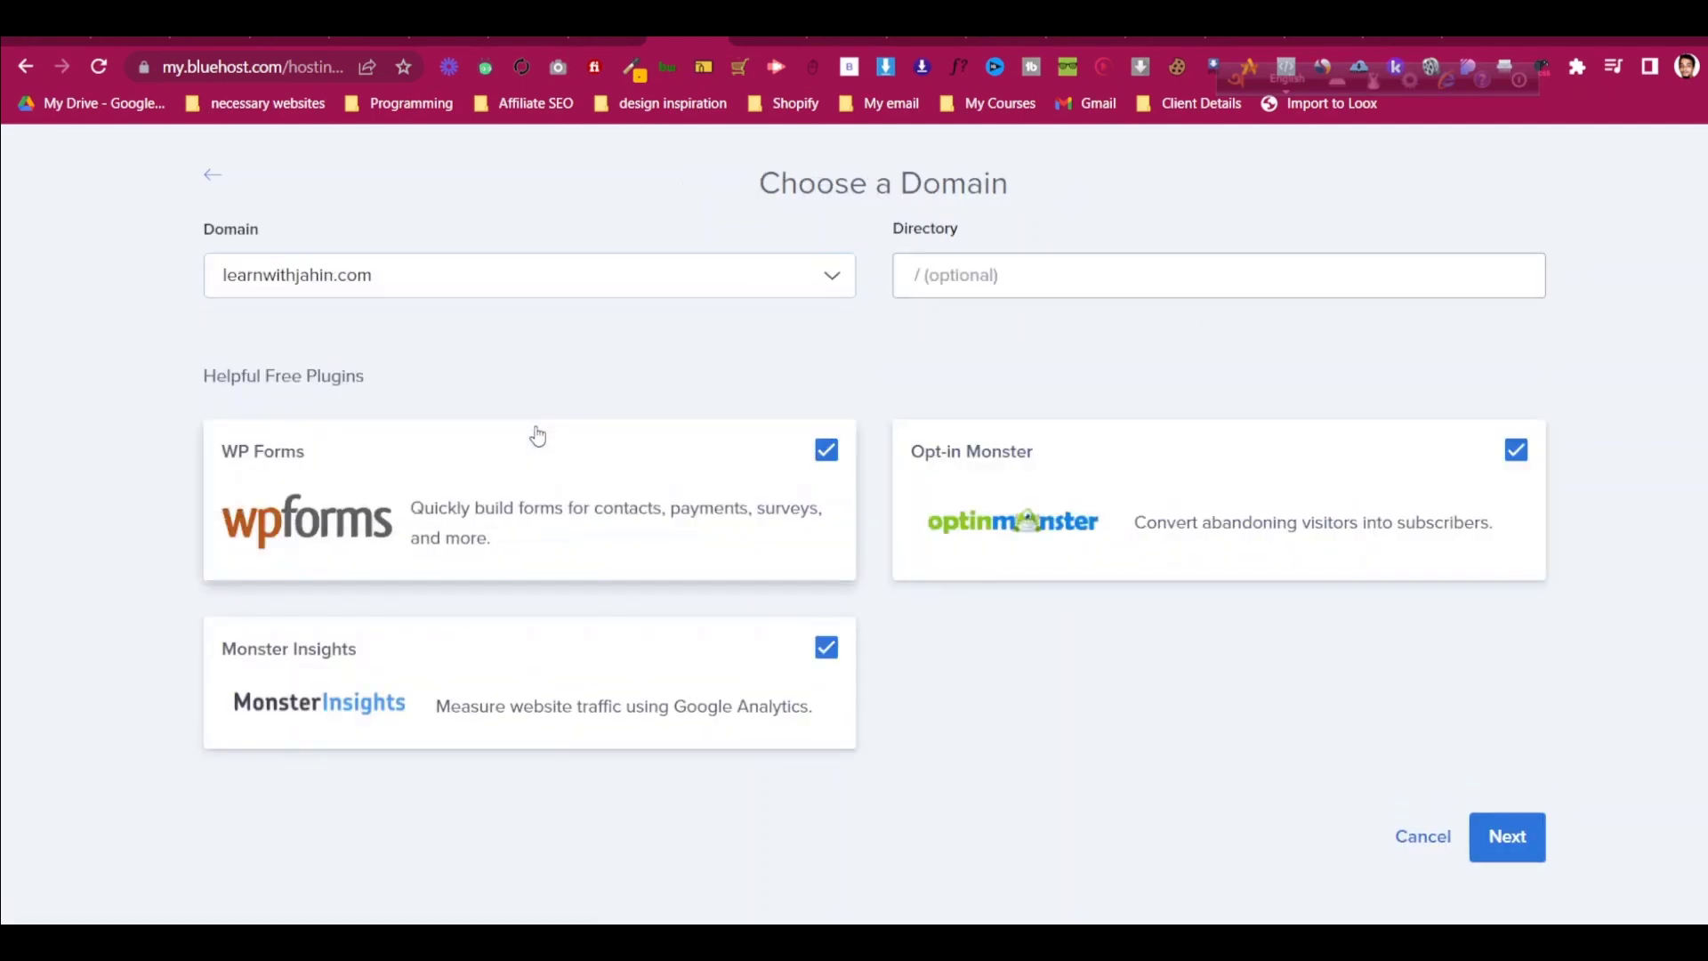
Keep the WP Forms plugin selected, deselect Opt-in Monster and Monster Insights, and start the WordPress installation.
click(828, 452)
click(828, 452)
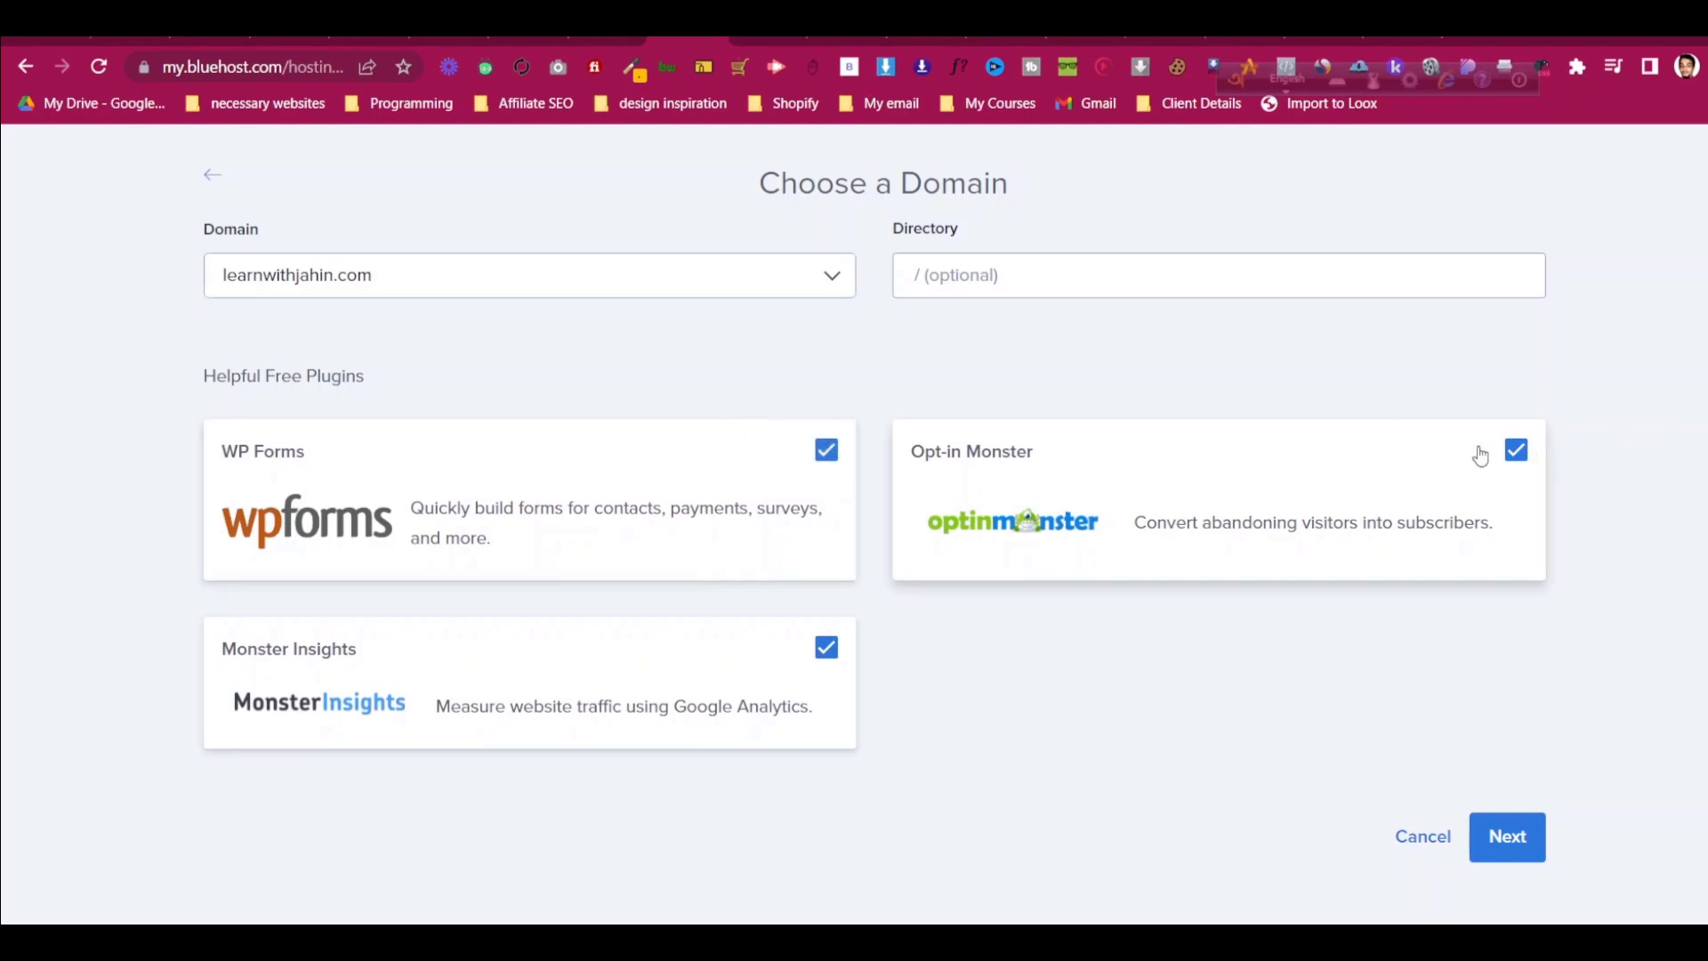
click(1516, 450)
click(826, 648)
click(1508, 836)
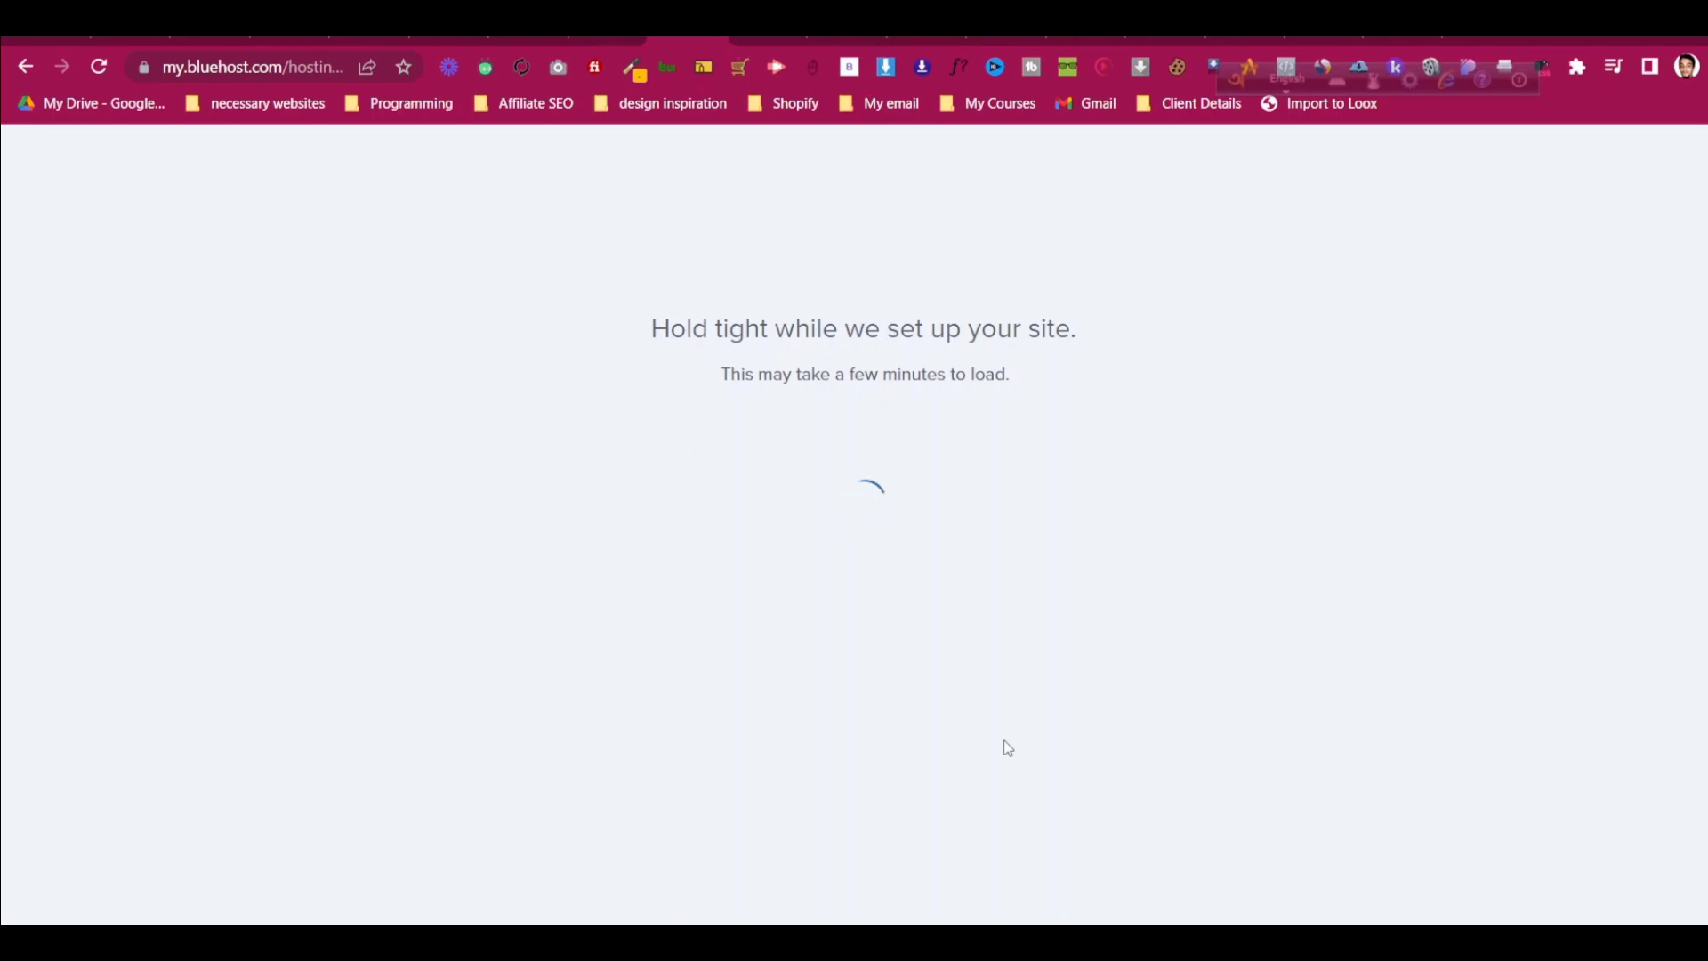
Log into the newly installed WordPress site and check the address its admin area uses.
click(870, 908)
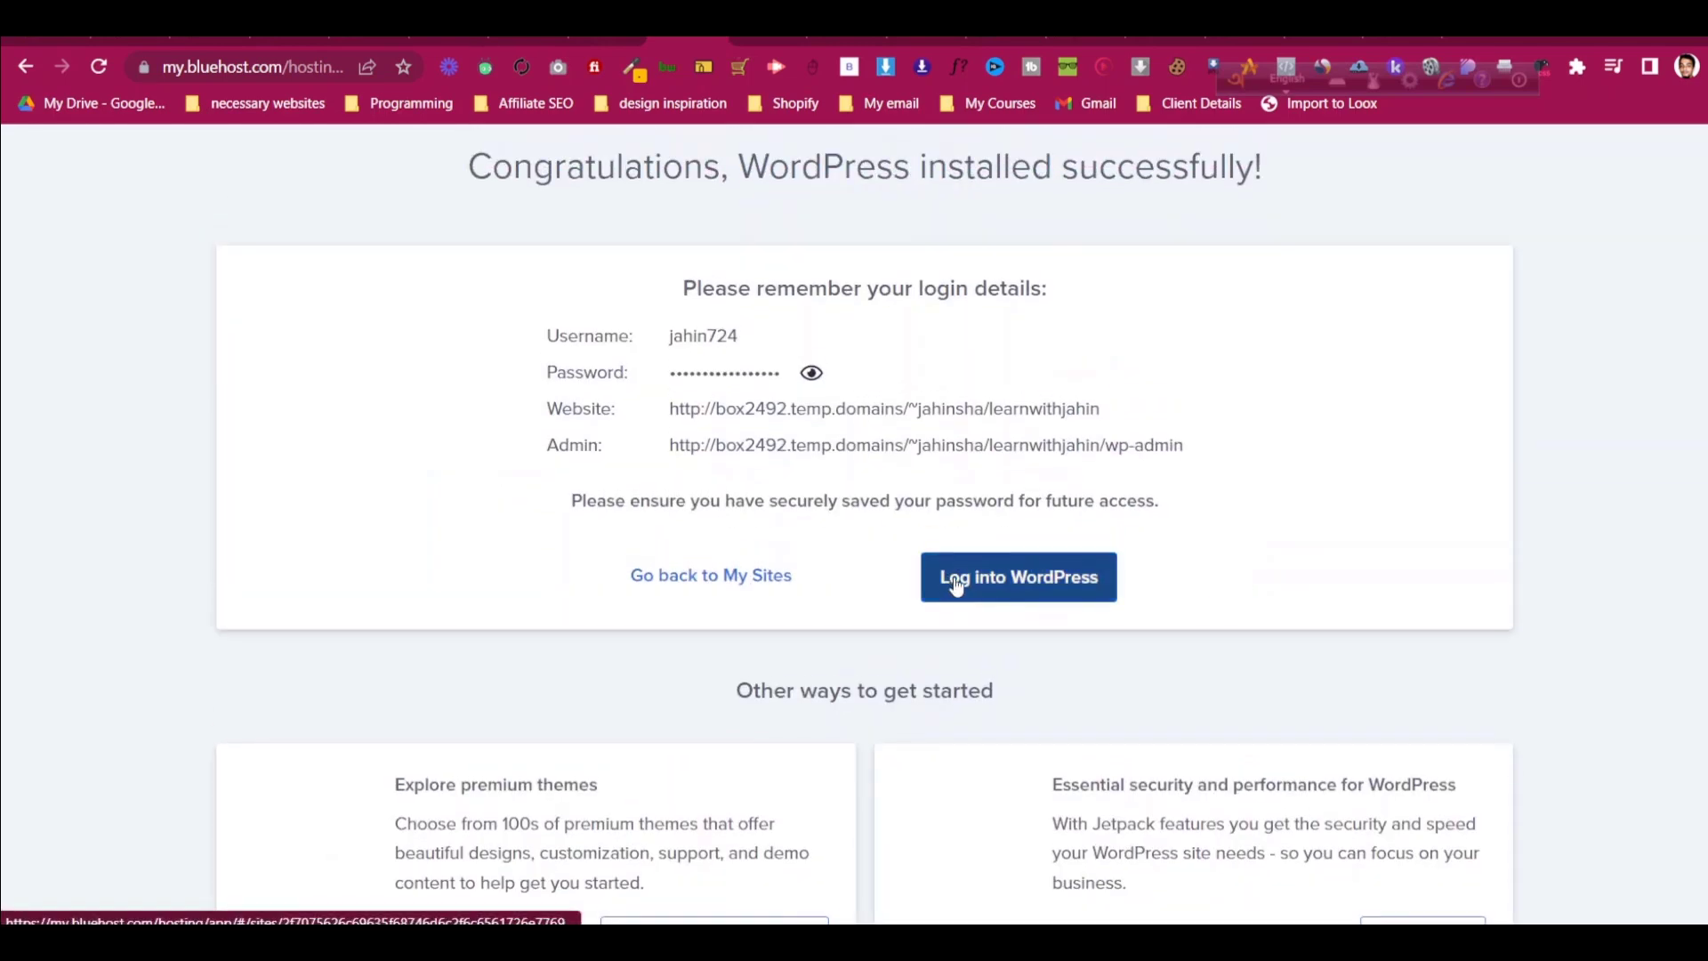
click(957, 584)
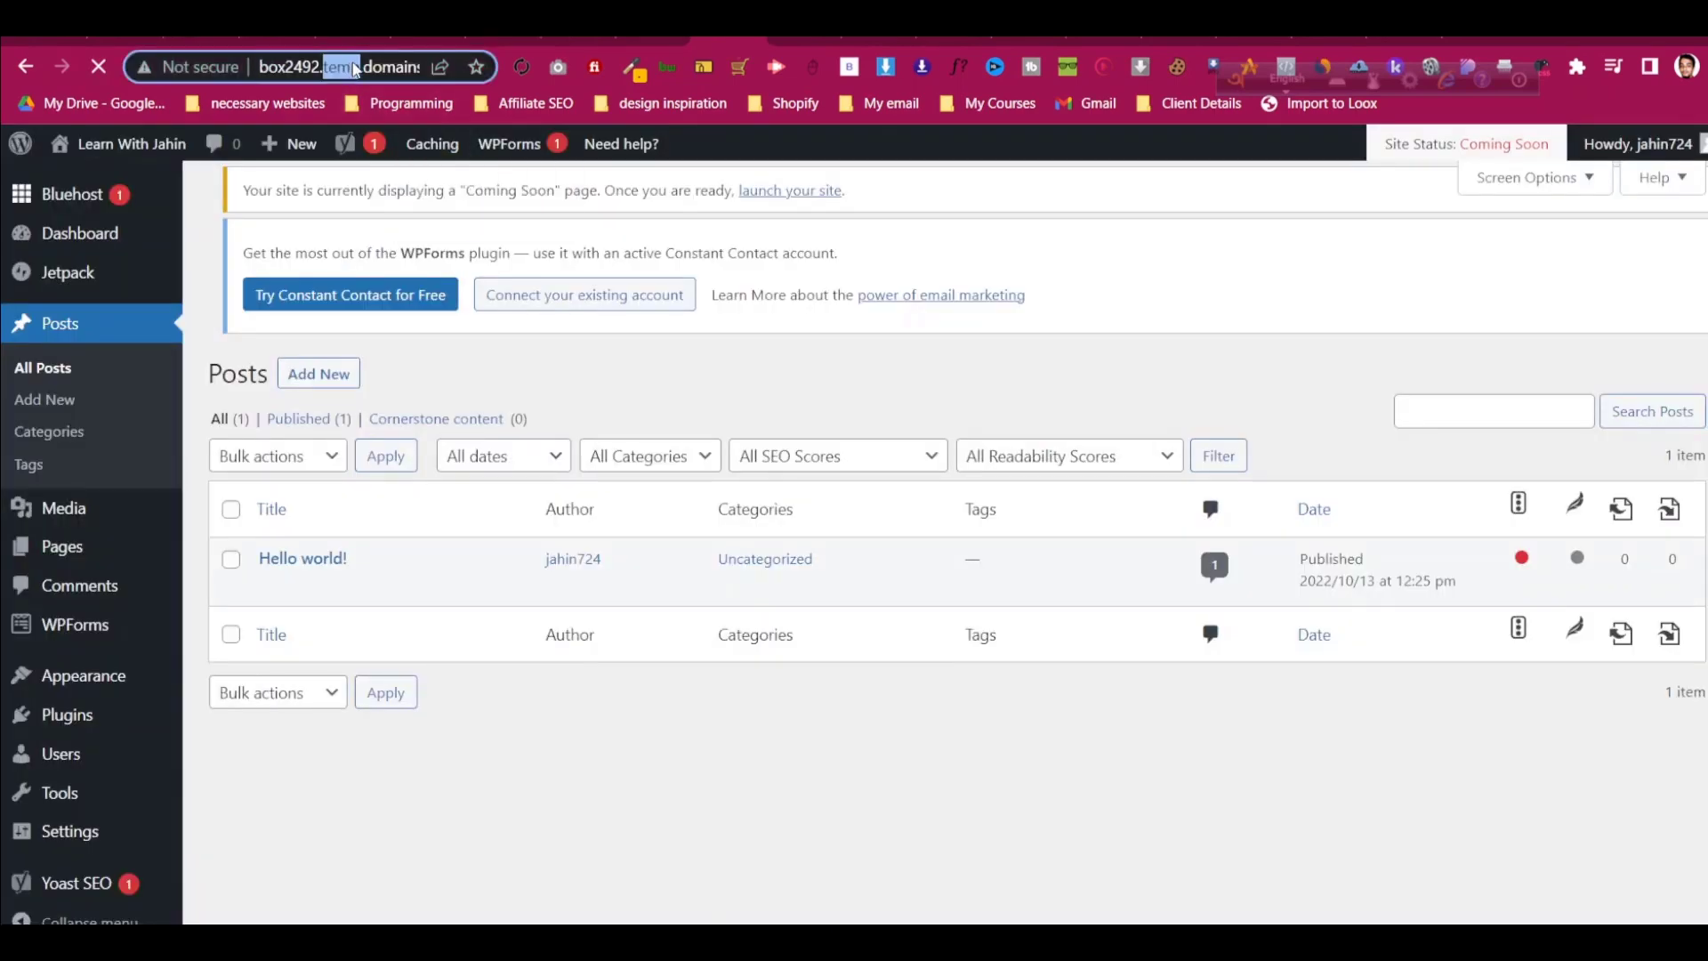
mouse_move(515, 174)
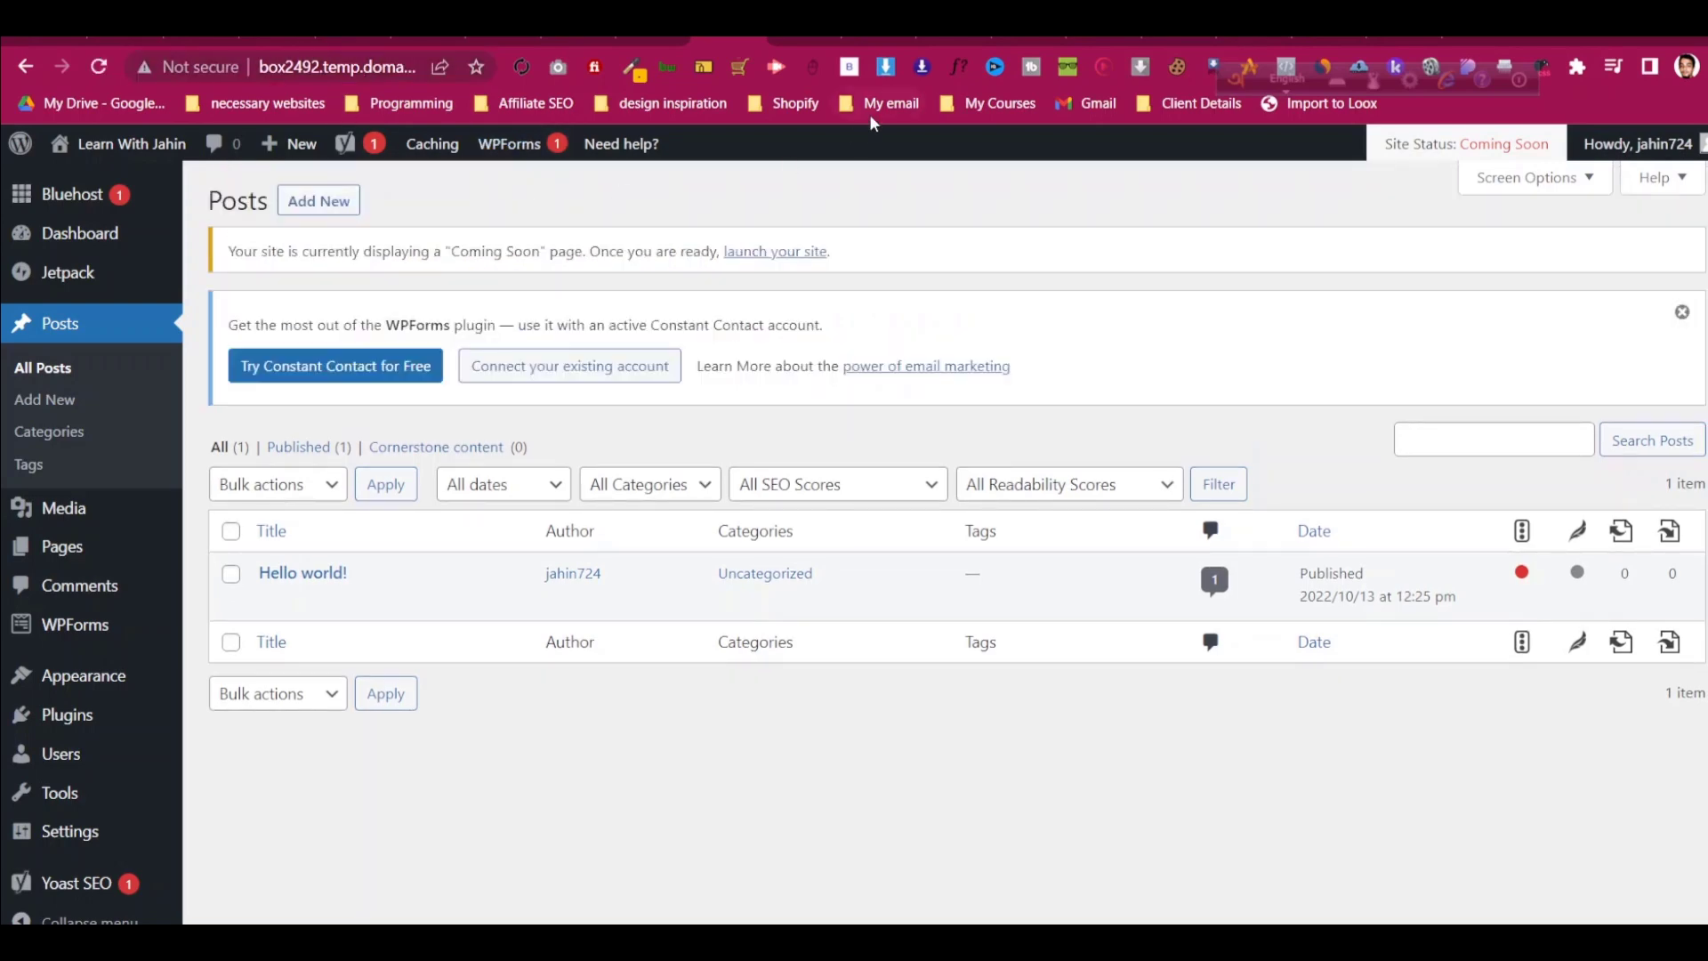
Return to Bluehost and open the settings of the Learn With Jahin site from My Sites.
click(659, 40)
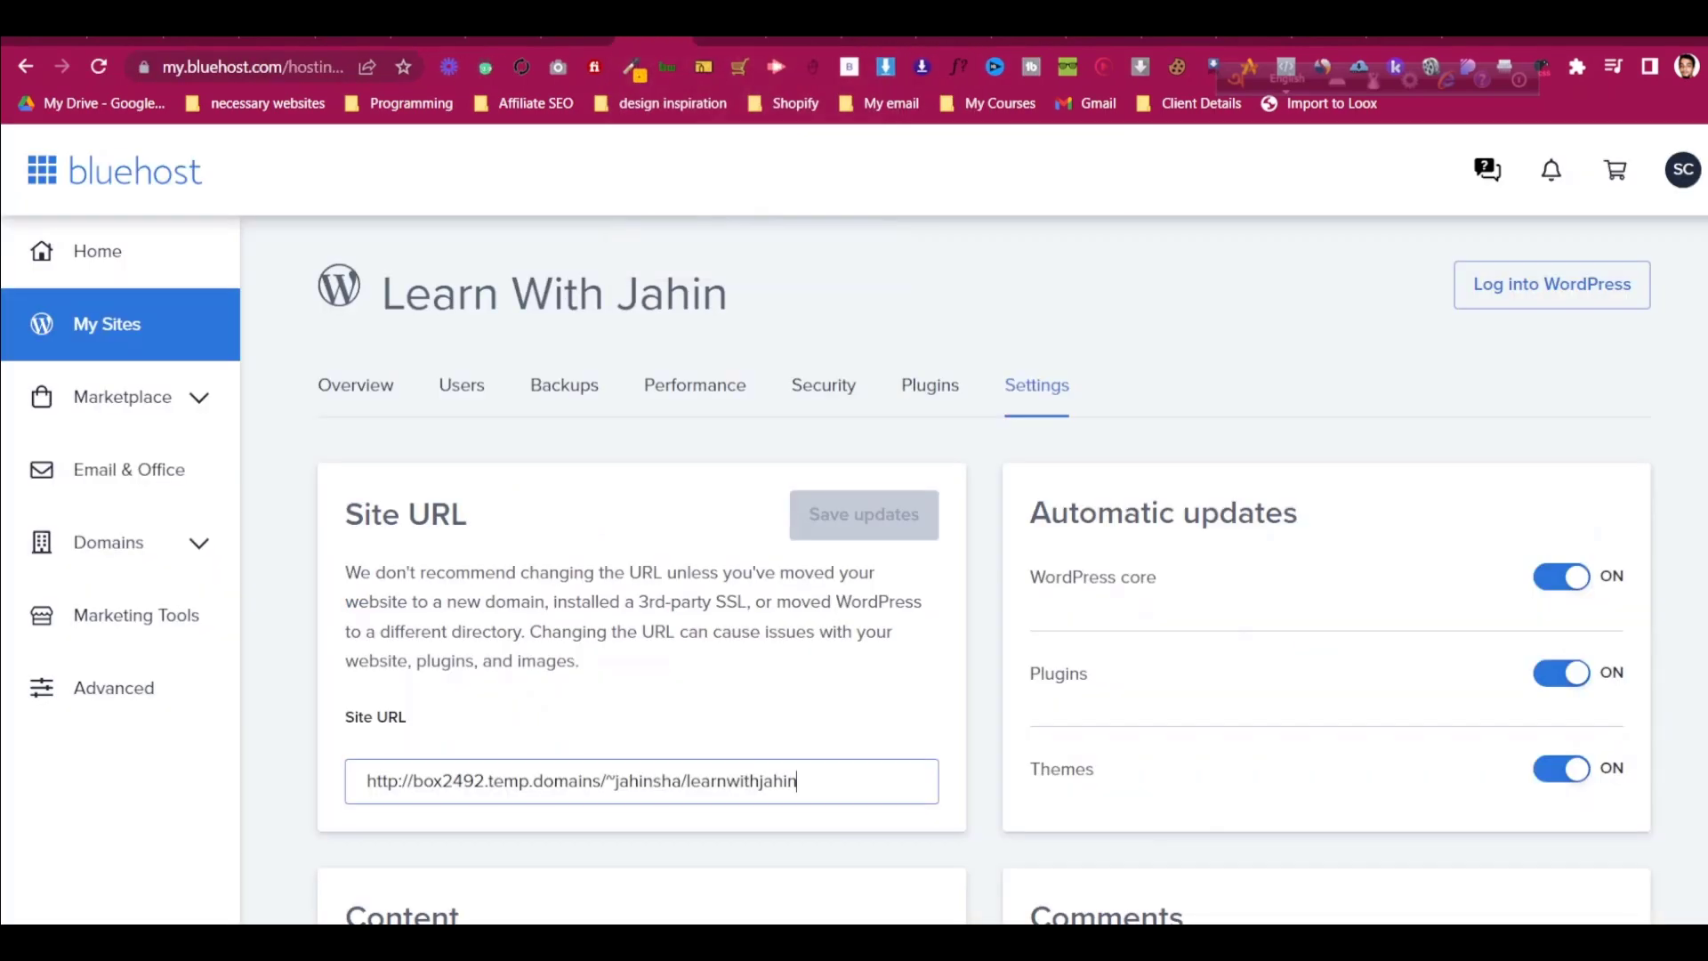
click(152, 331)
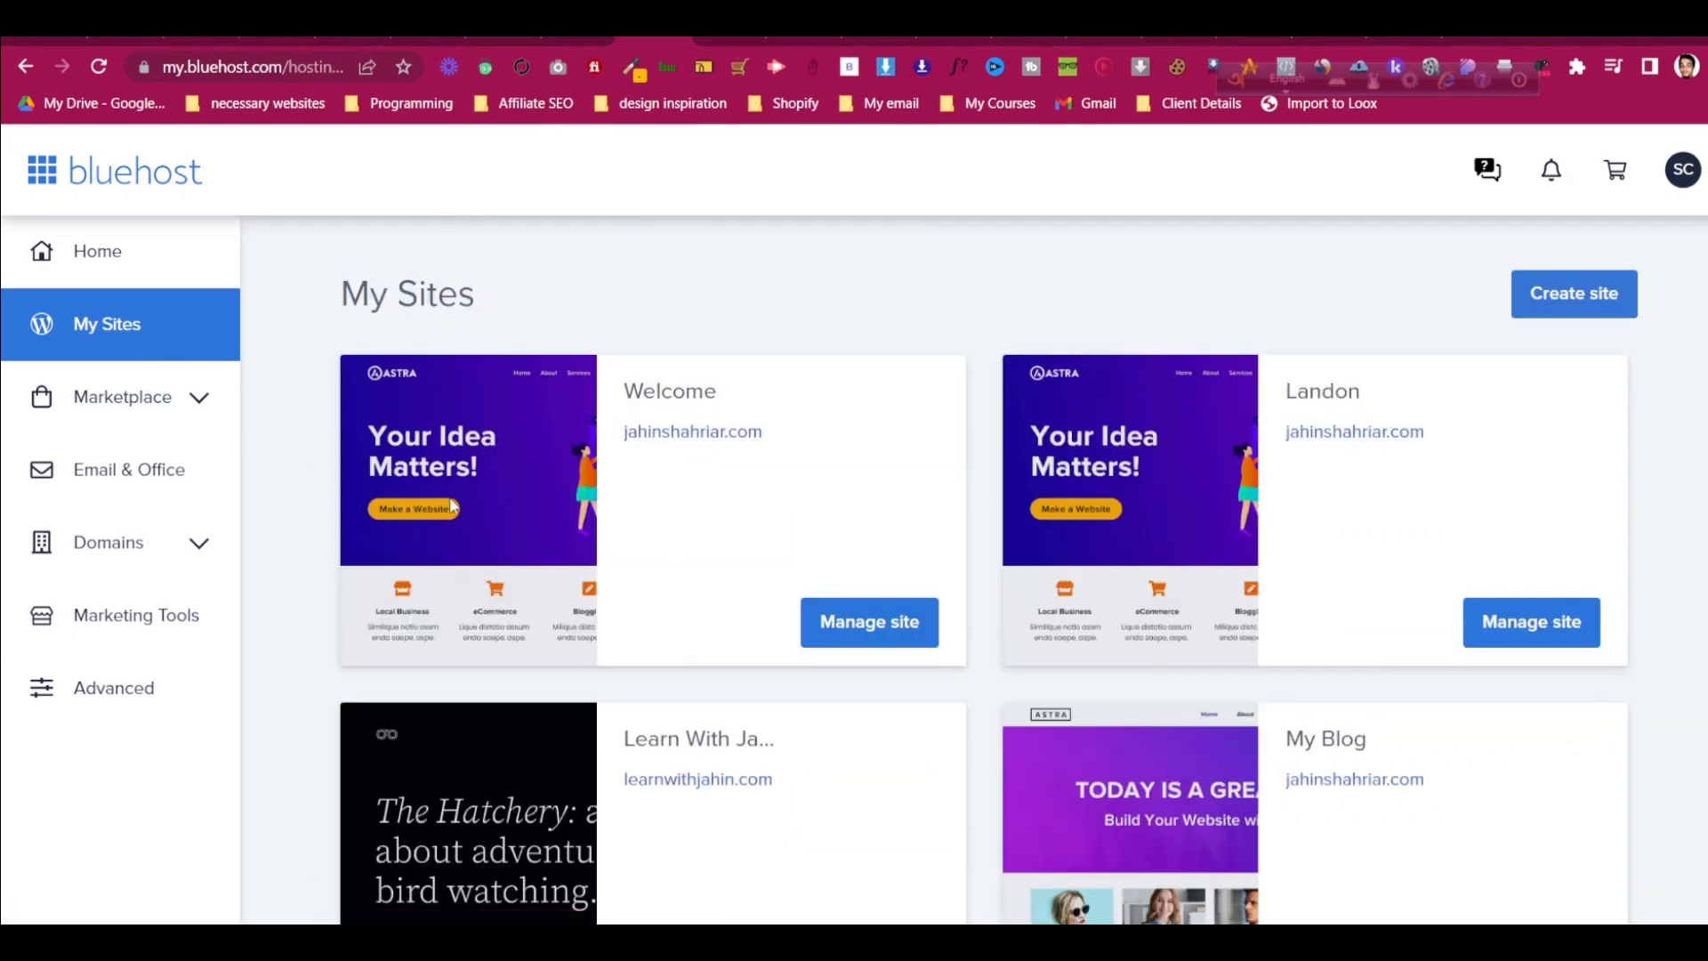
scroll(620, 487, down, 4)
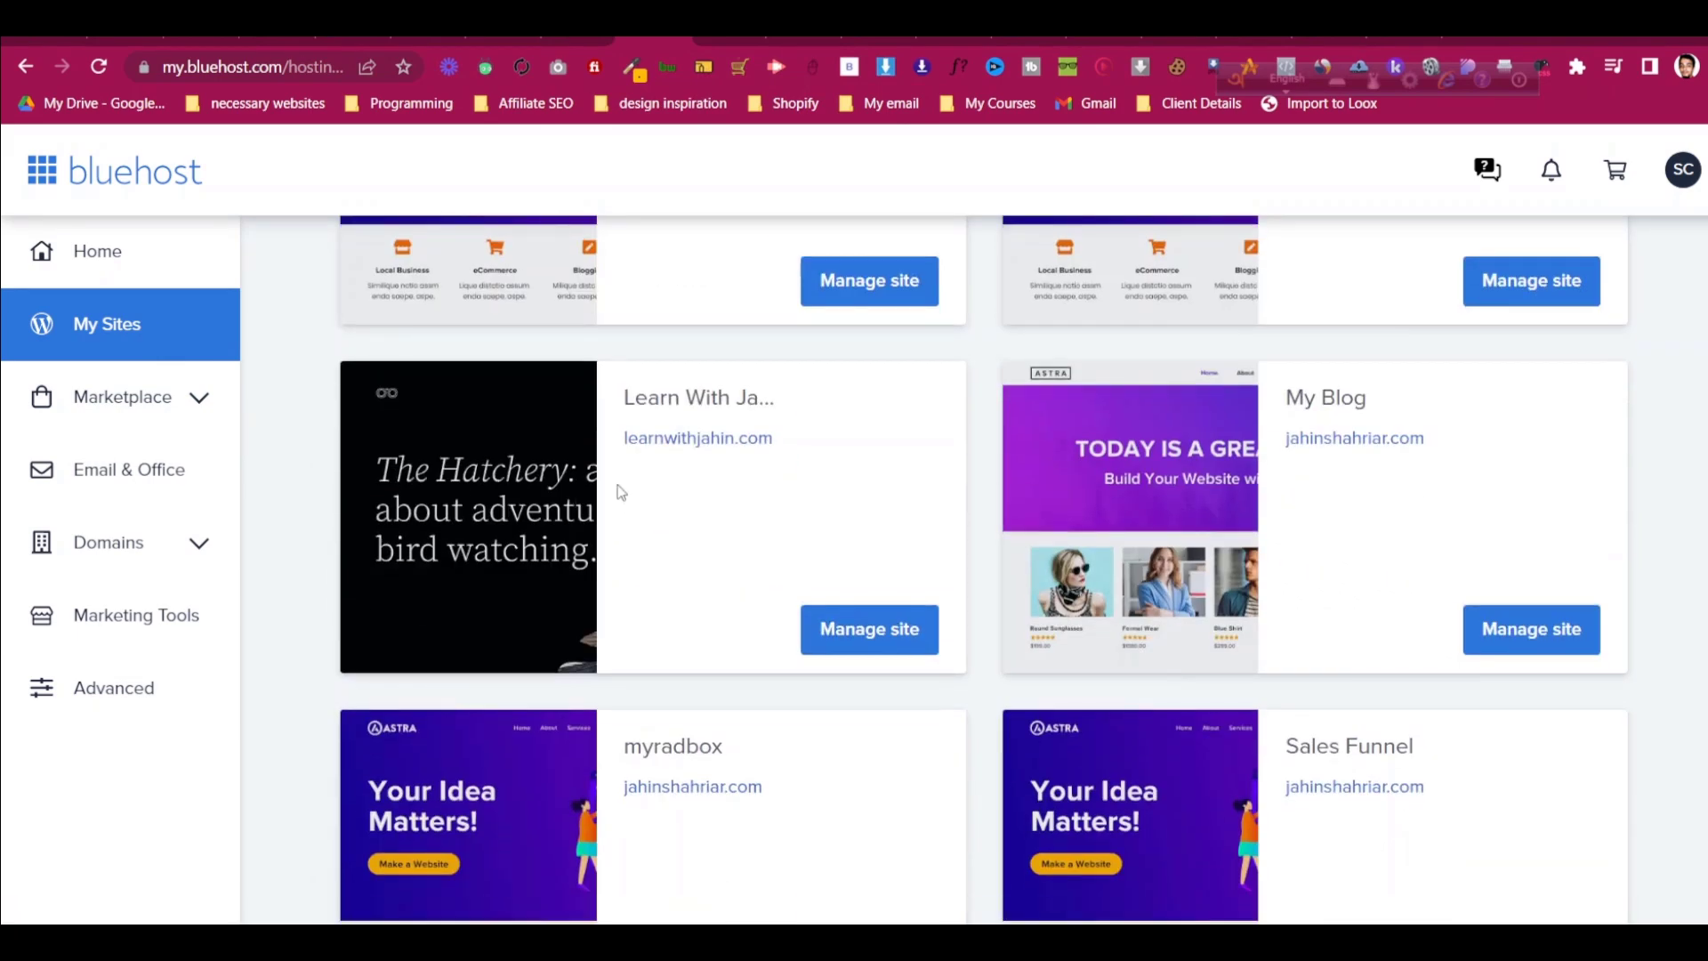
click(847, 630)
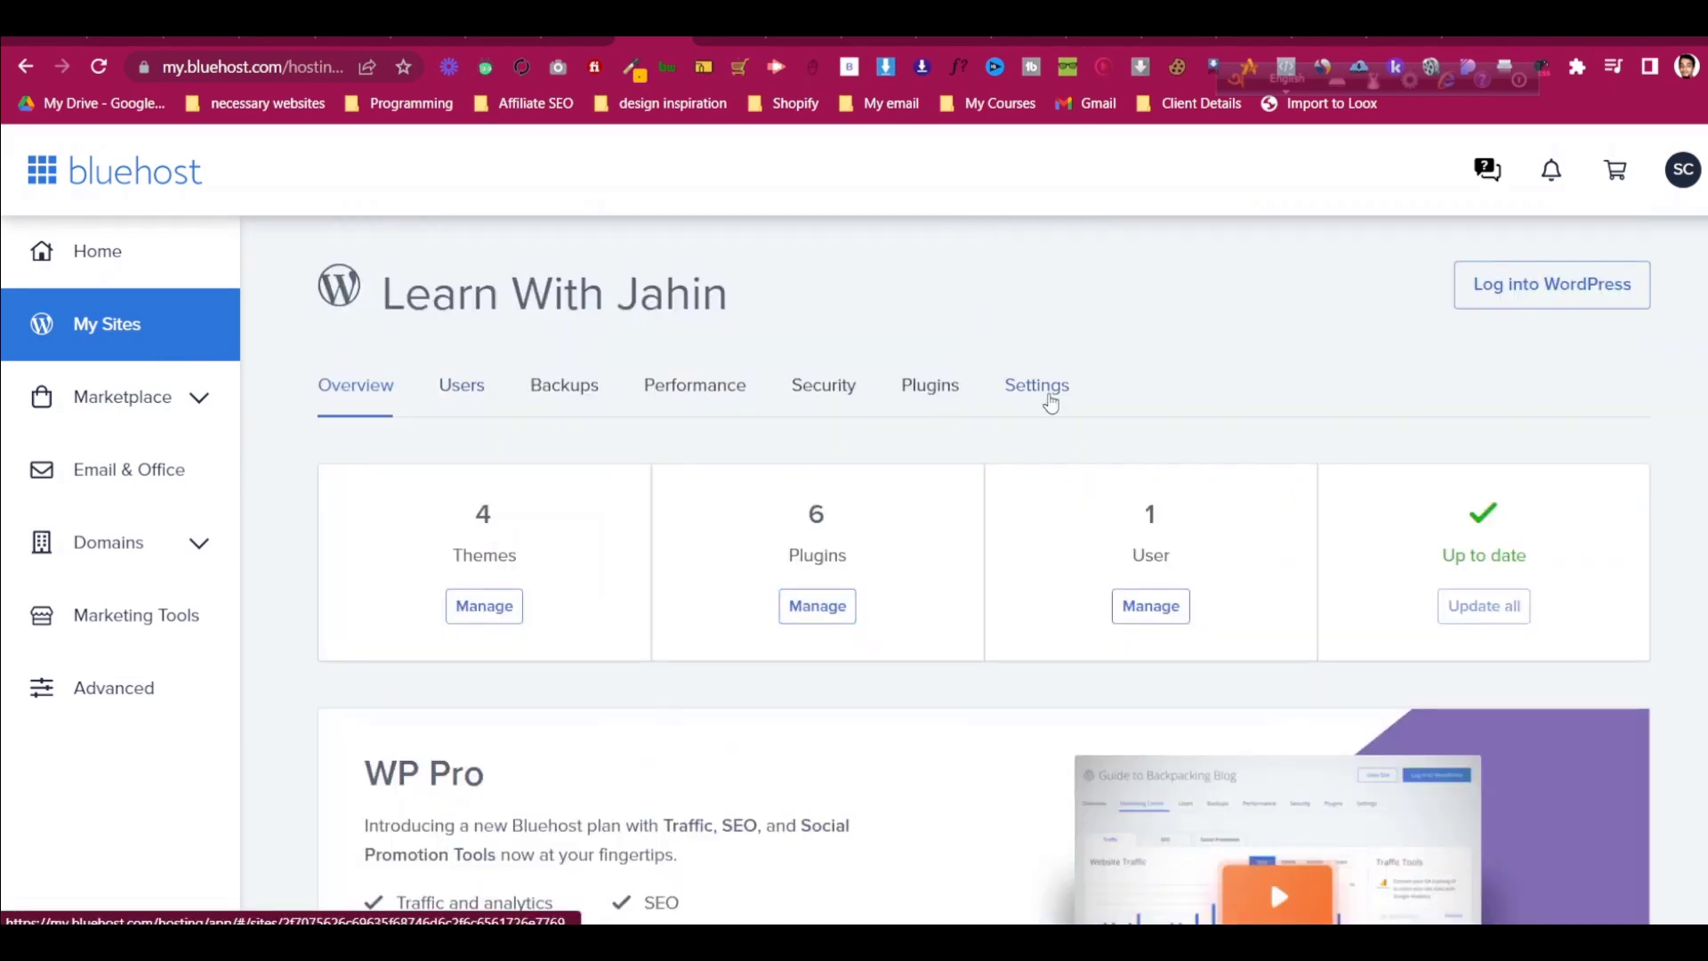
click(1045, 391)
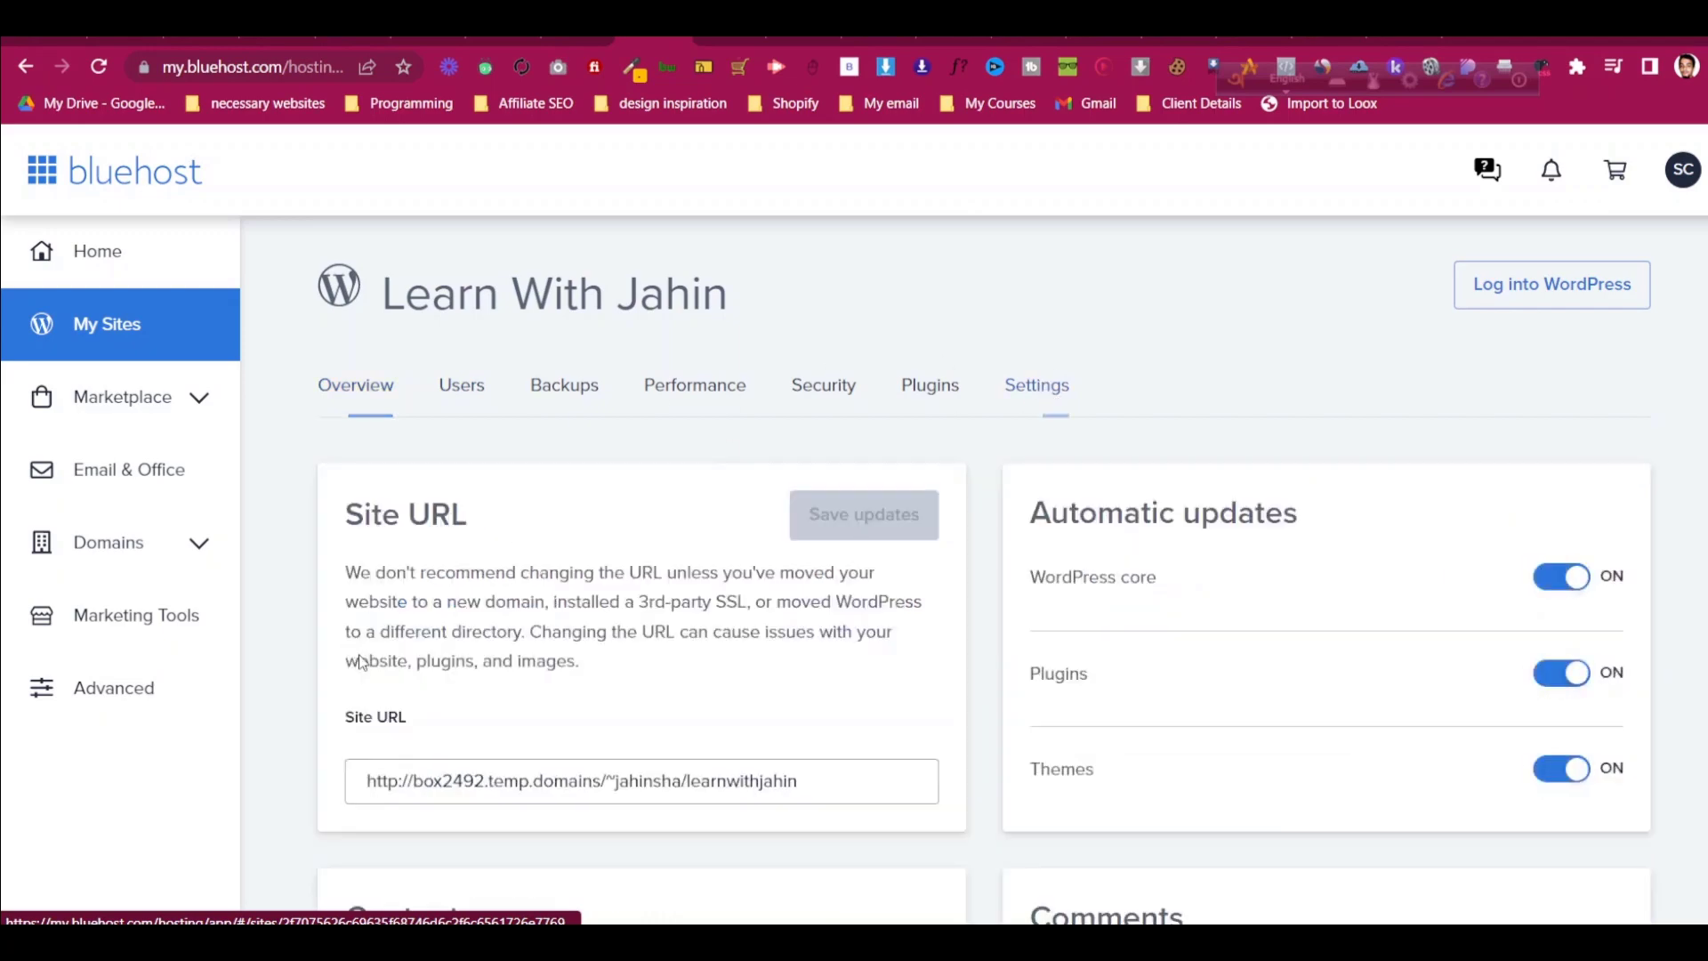
click(690, 781)
key(BackSpace)
key(BackSpace)
key(BackSpace)
key(BackSpace)
key(BackSpace)
key(BackSpace)
key(BackSpace)
key(BackSpace)
key(BackSpace)
key(BackSpace)
key(BackSpace)
key(BackSpace)
key(BackSpace)
key(BackSpace)
key(BackSpace)
key(BackSpace)
key(BackSpace)
key(BackSpace)
key(BackSpace)
key(BackSpace)
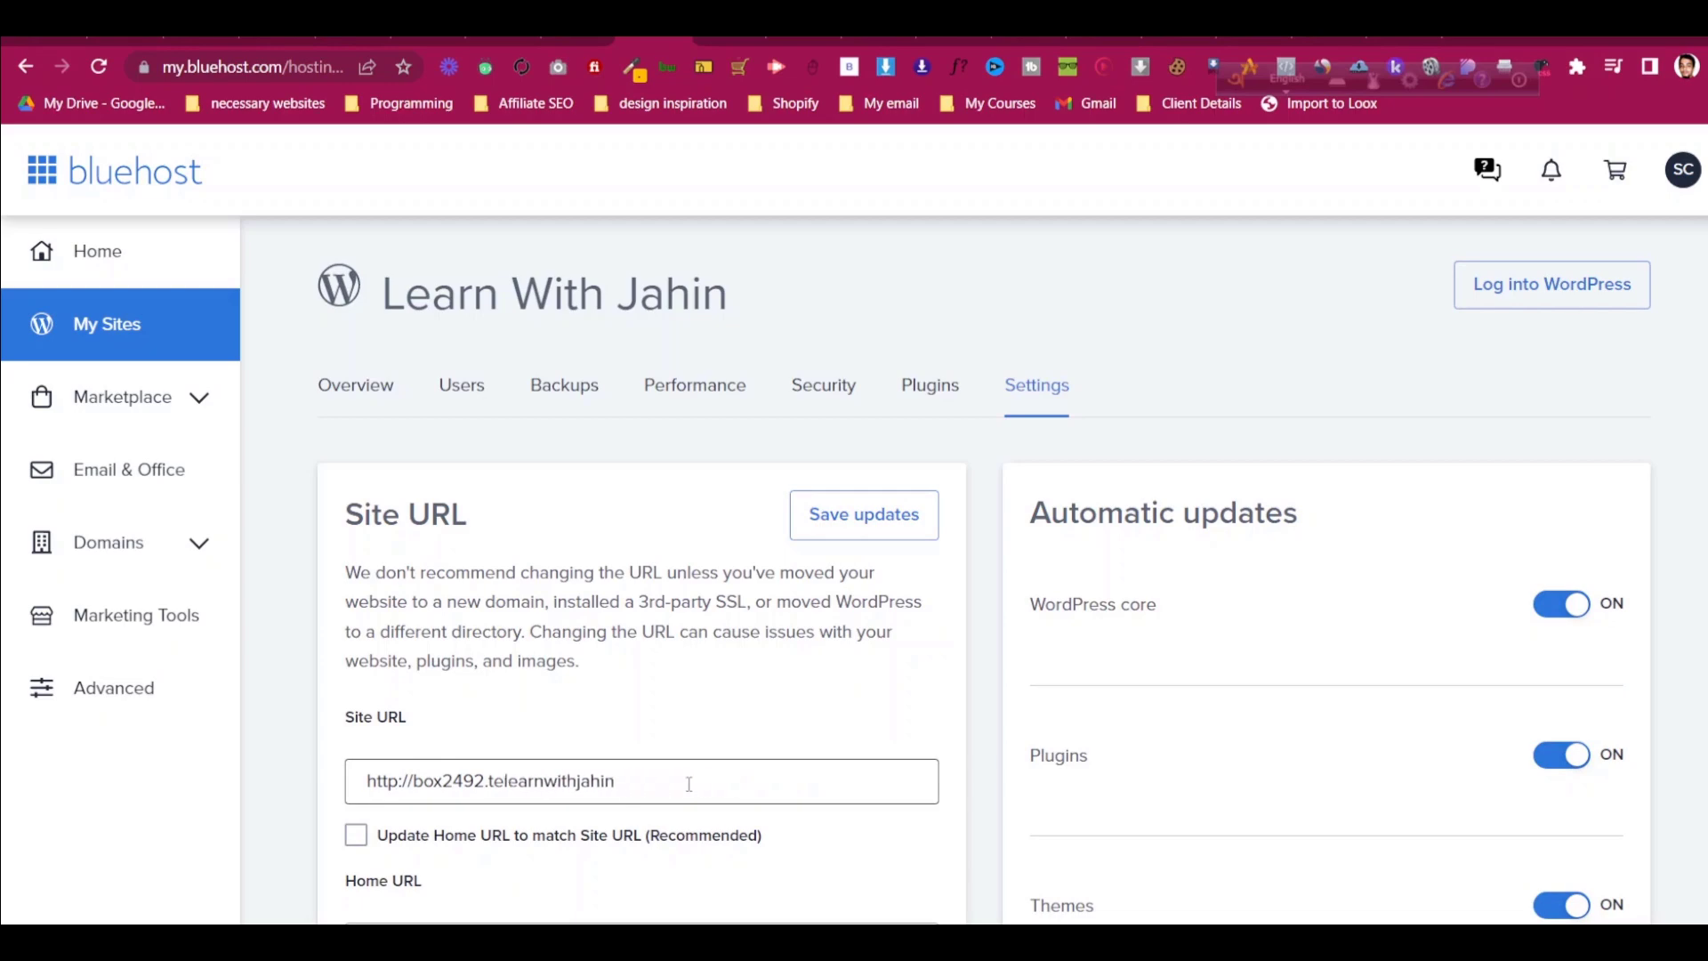
key(BackSpace)
key(BackSpace)
key(BackSpace)
key(BackSpace)
key(BackSpace)
key(BackSpace)
key(BackSpace)
key(BackSpace)
key(BackSpace)
key(BackSpace)
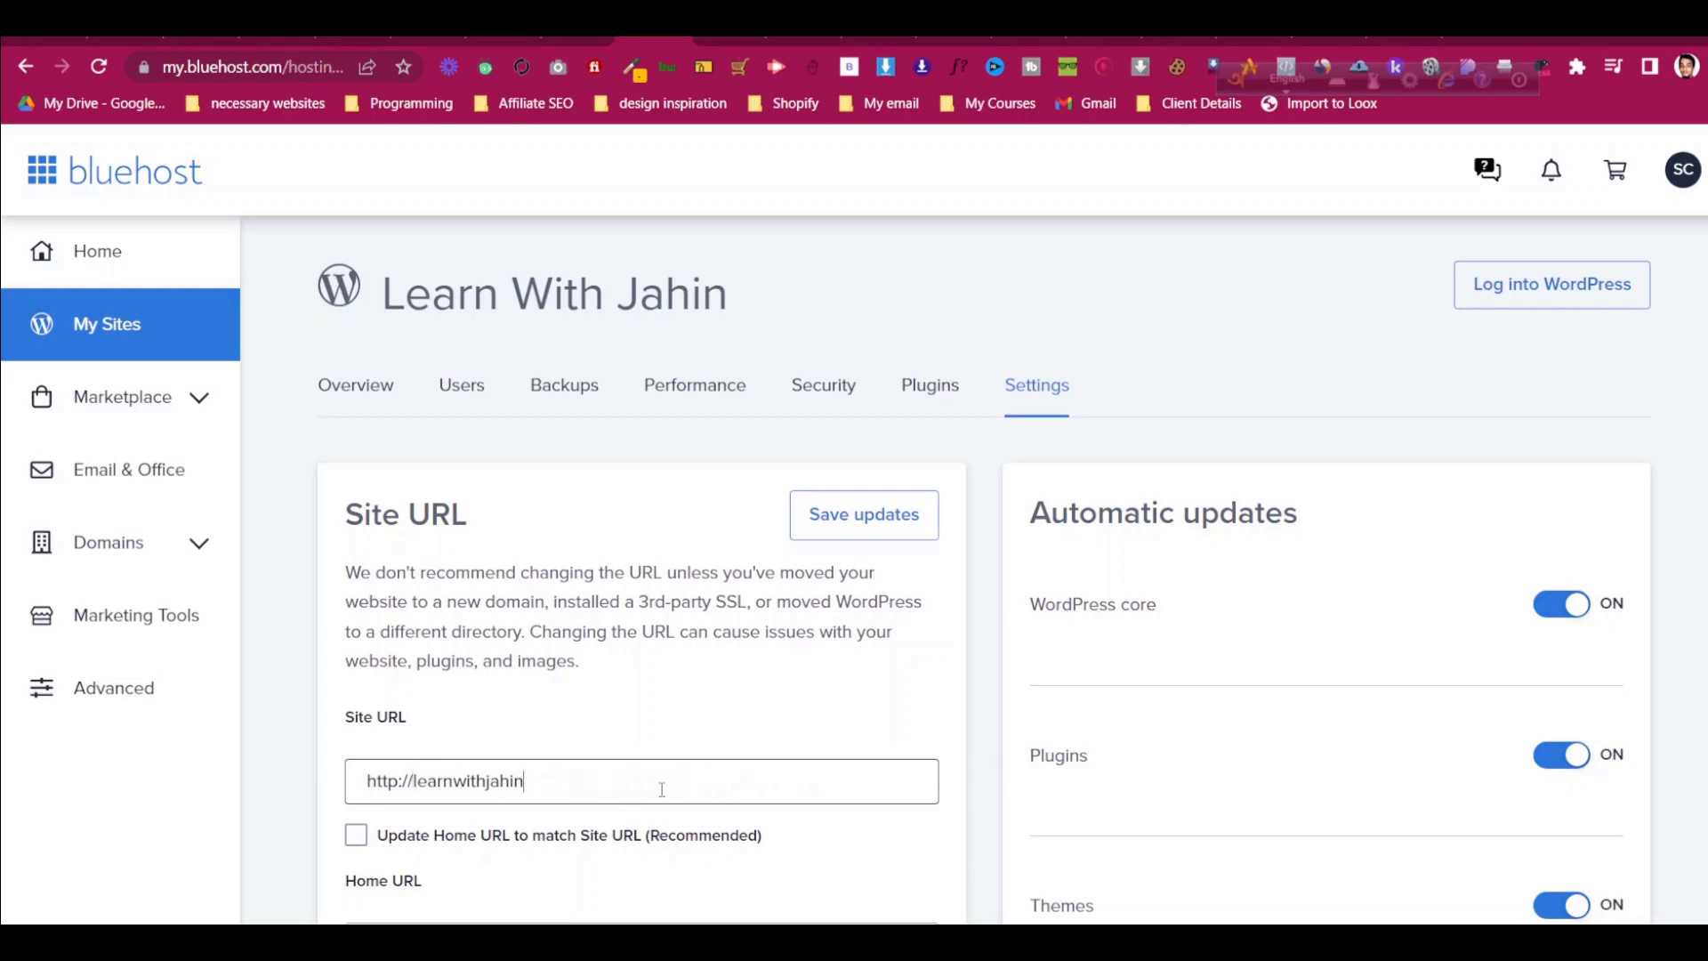
text(.com)
scroll(674, 789, down, 4)
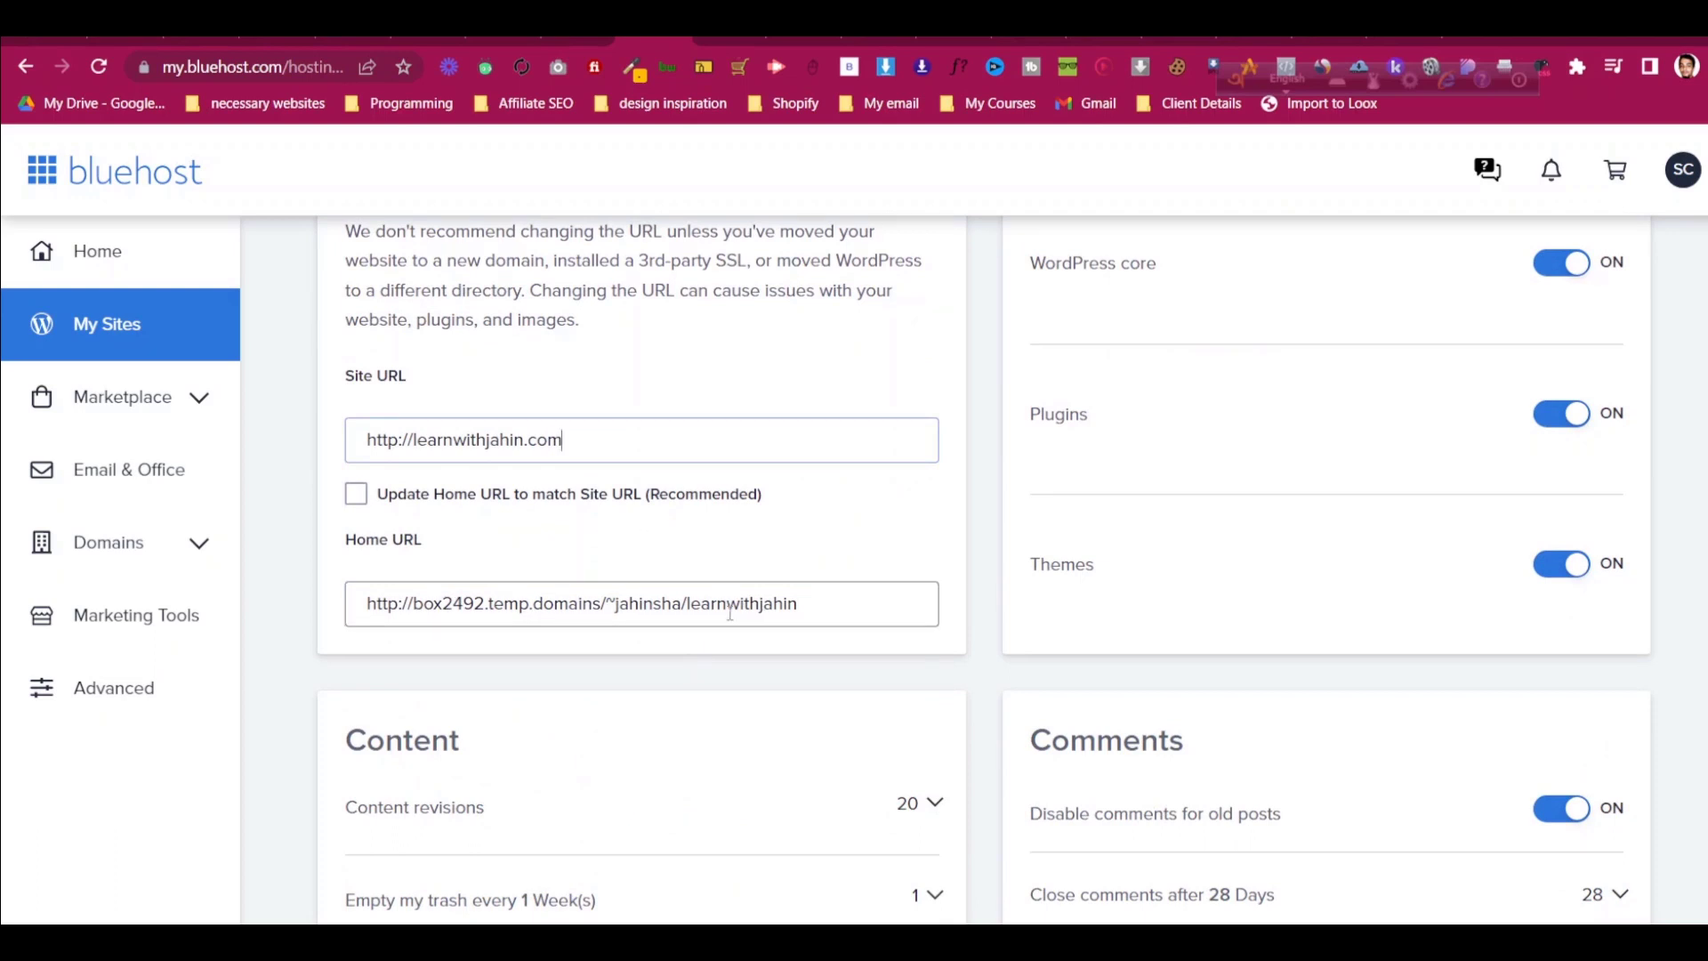
click(689, 602)
click(571, 440)
key(ctrl+a)
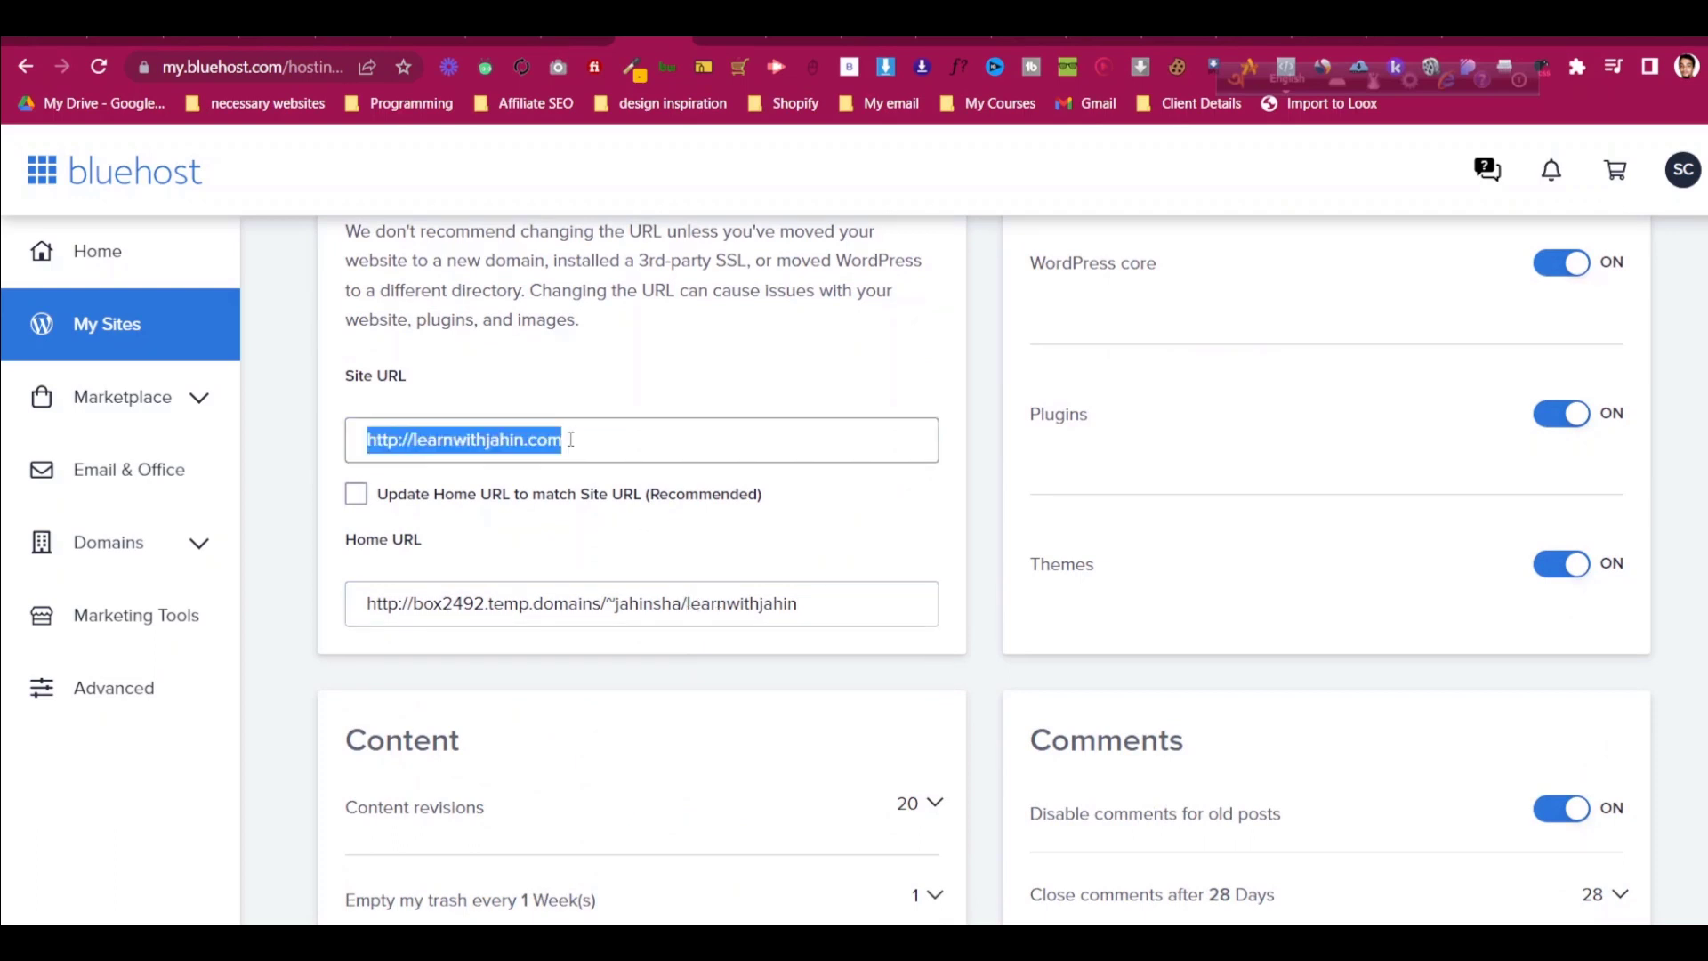
key(ctrl+c)
click(612, 602)
key(ctrl+a)
key(ctrl+v)
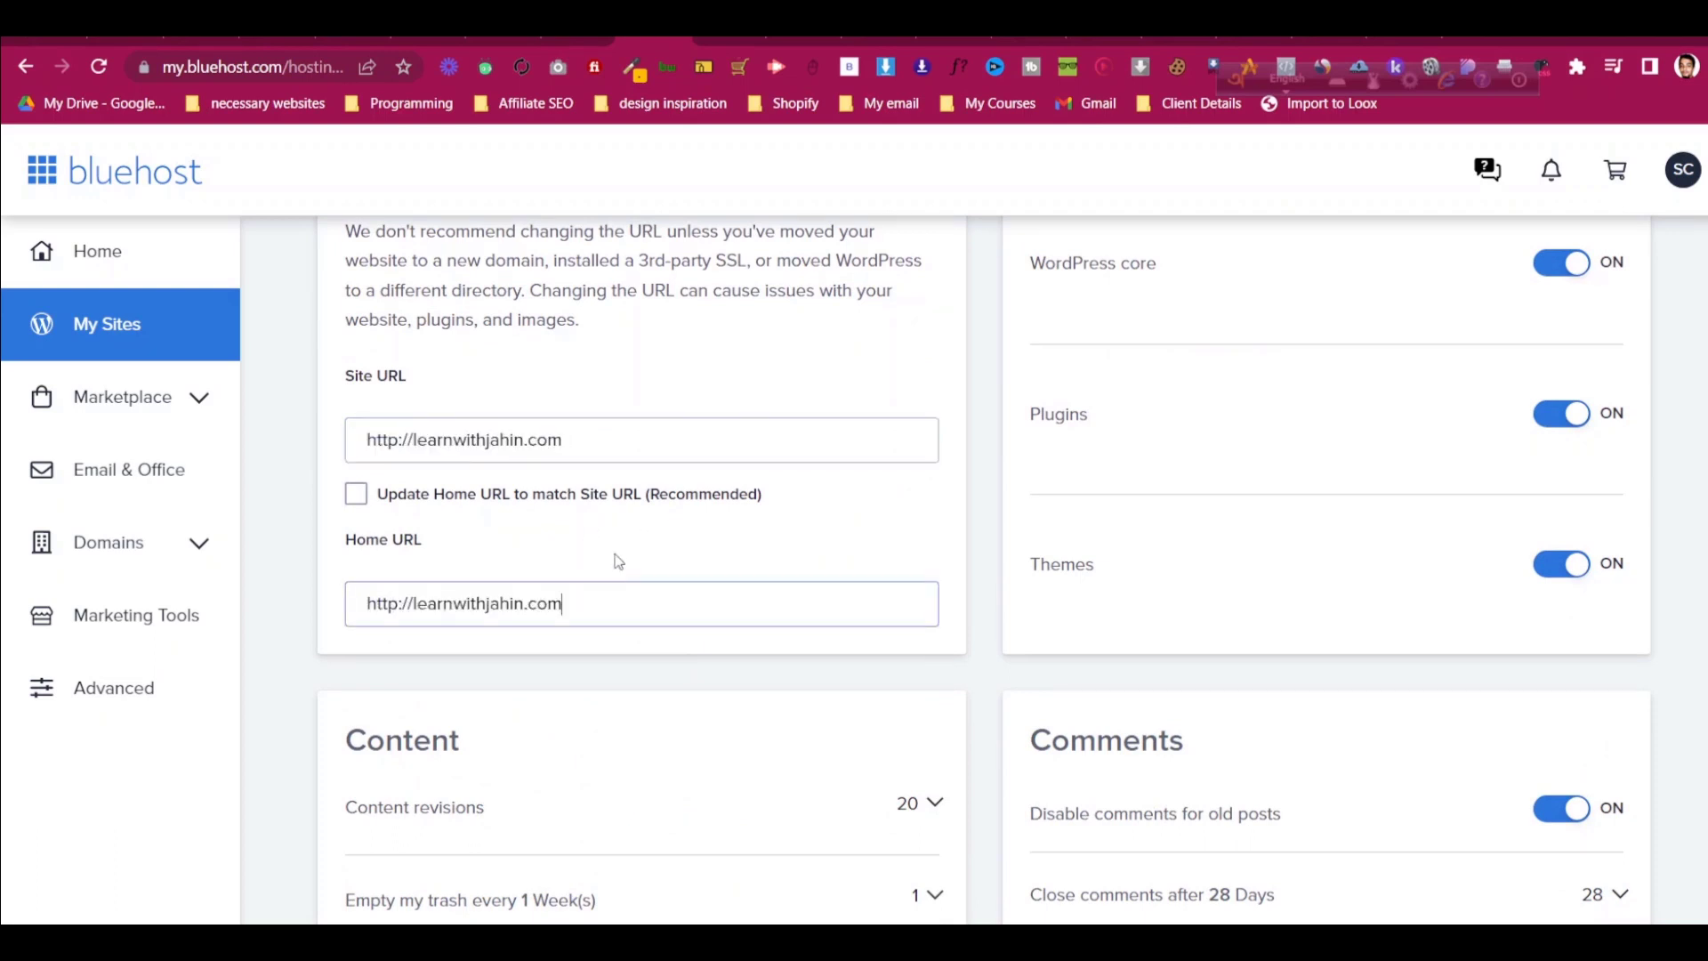
Save the Site URL and Home URL updates and log into WordPress from the site's management page.
scroll(612, 557, down, 10)
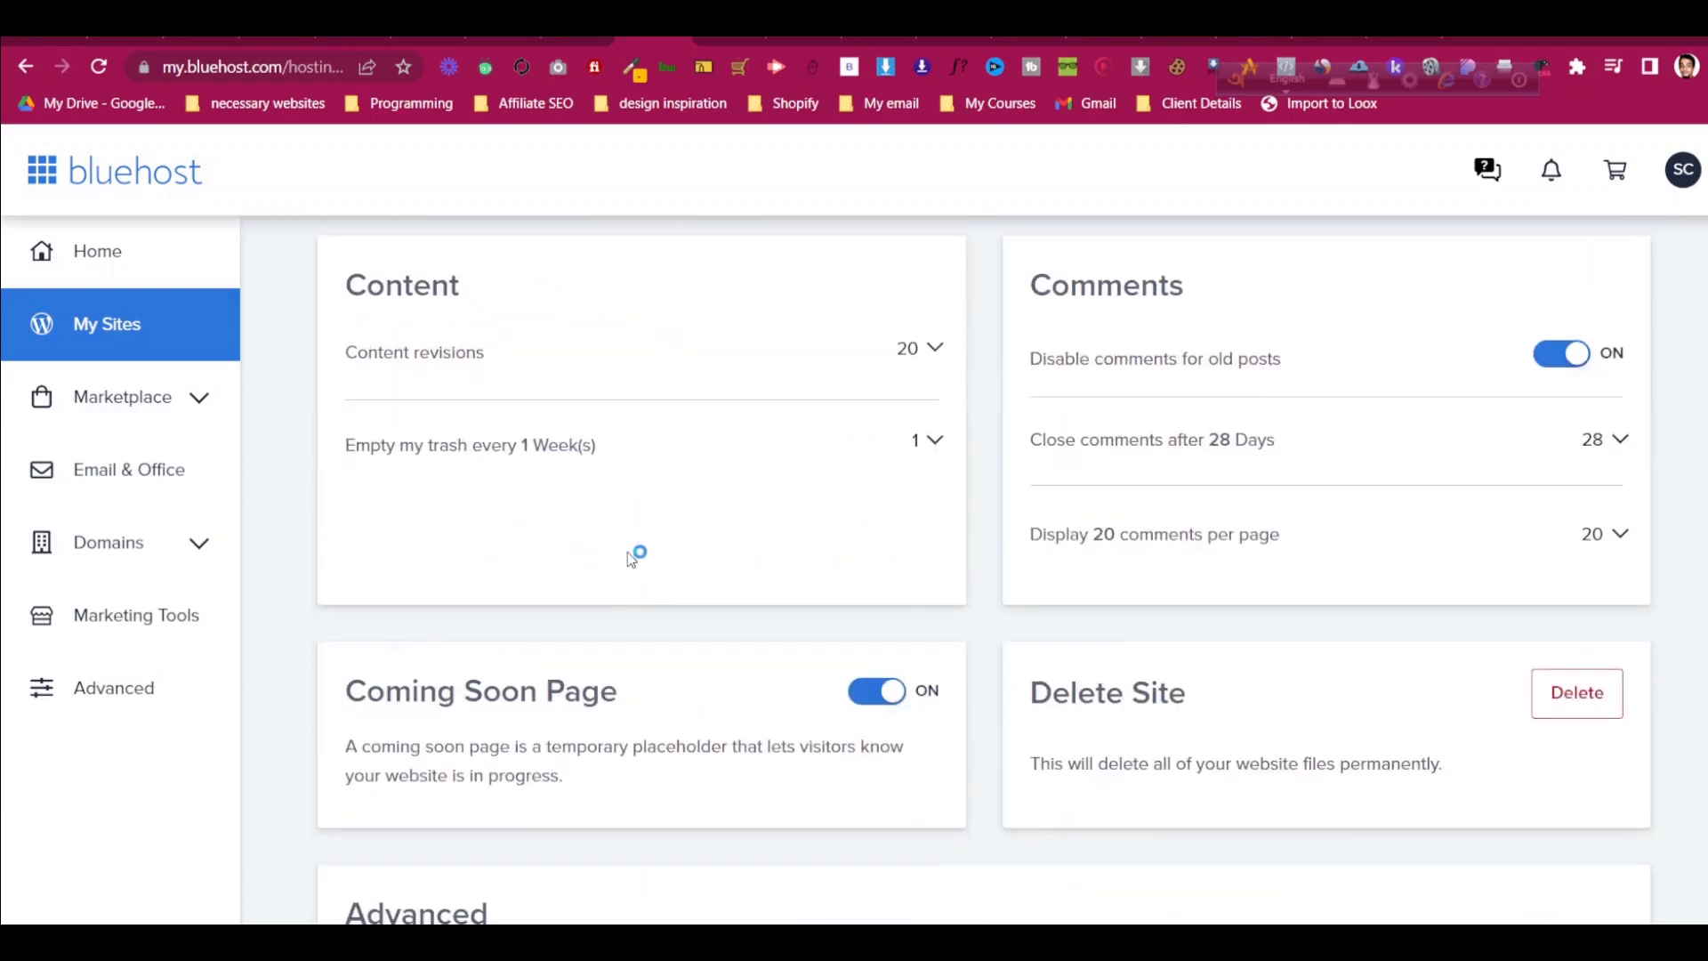
scroll(1305, 639, up, 14)
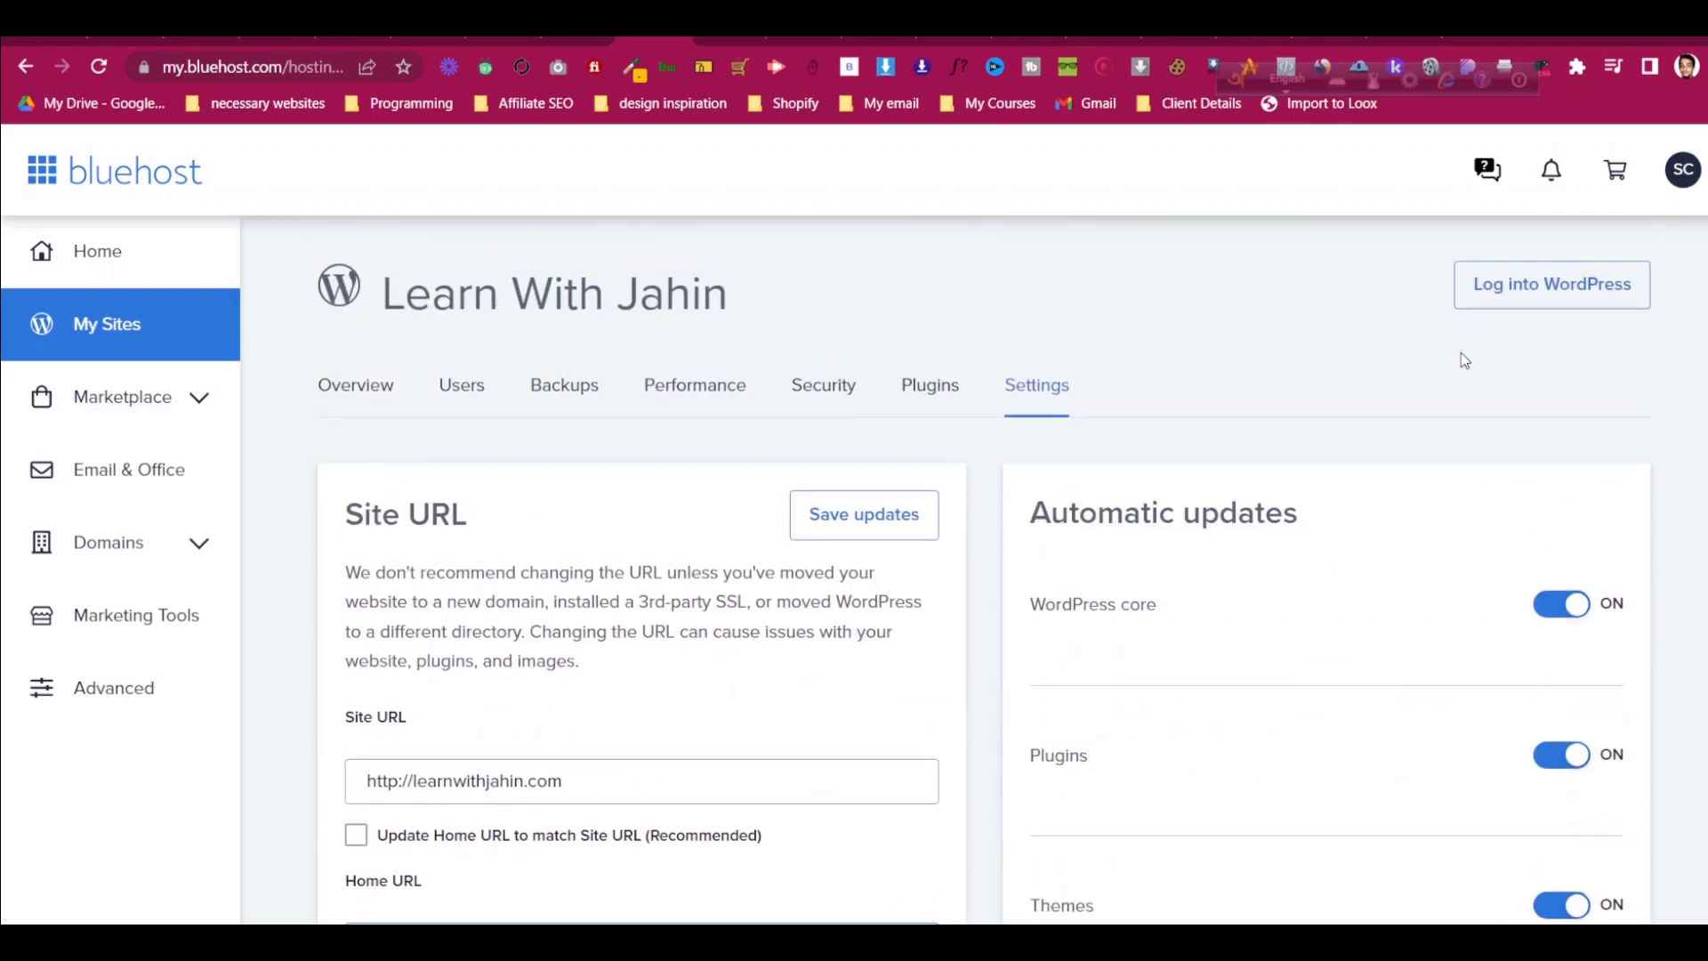
scroll(867, 516, down, 3)
click(878, 268)
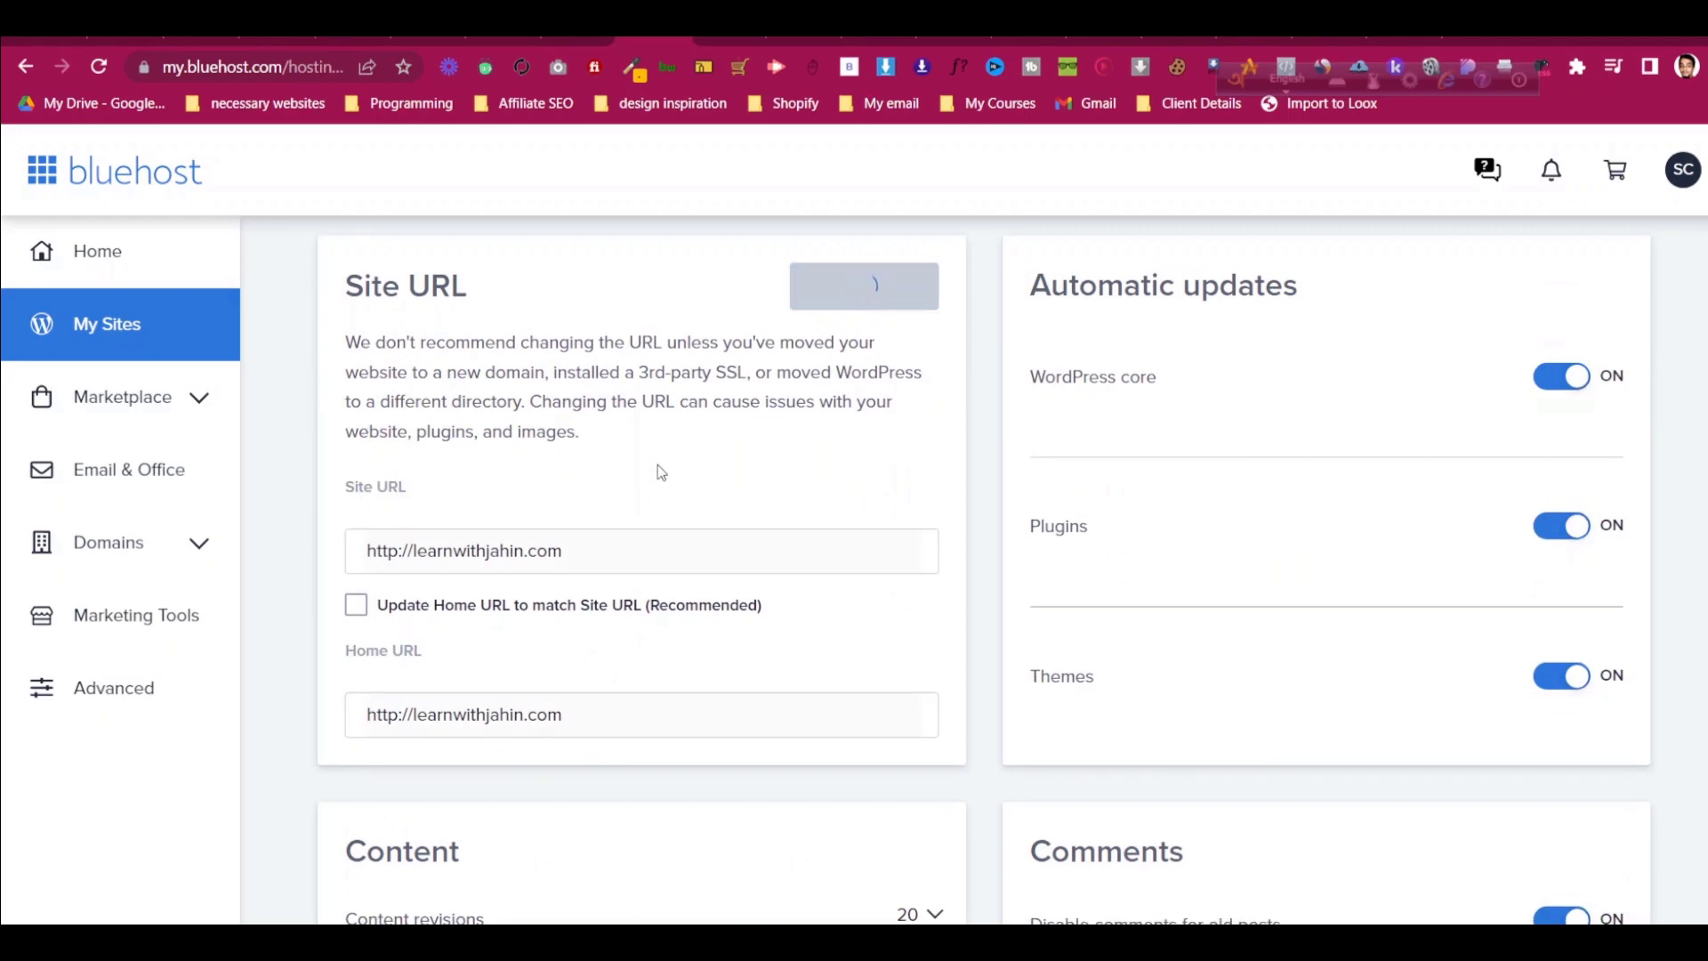
scroll(659, 468, up, 3)
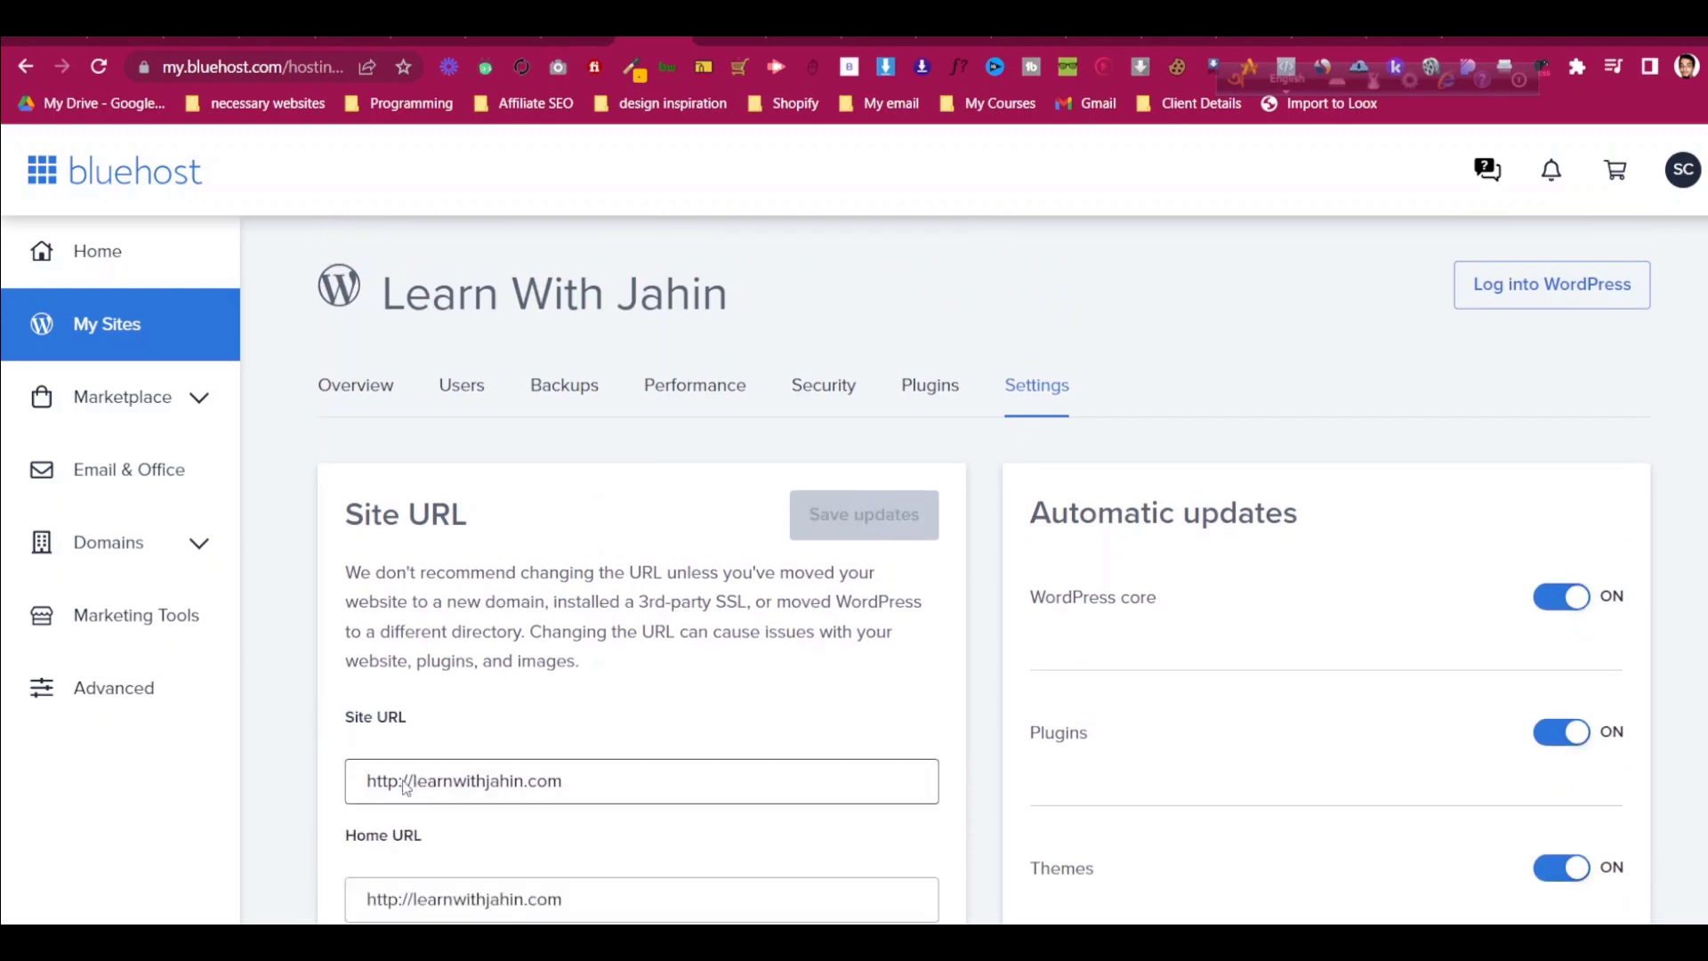
click(605, 828)
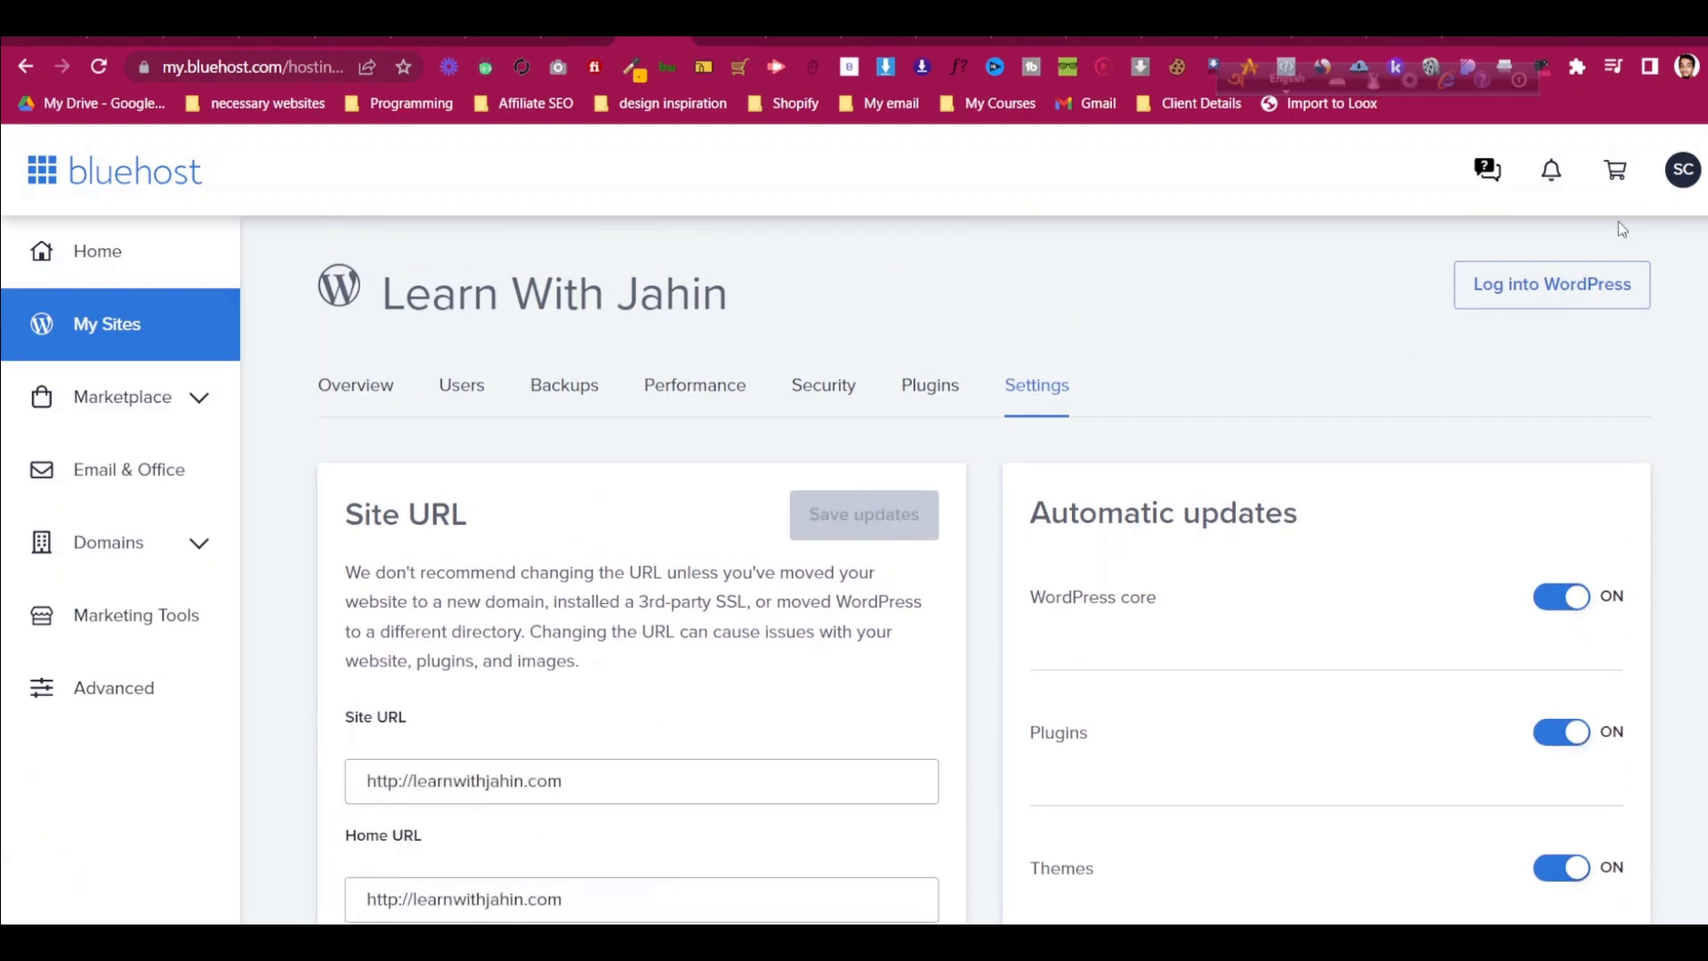
click(1567, 285)
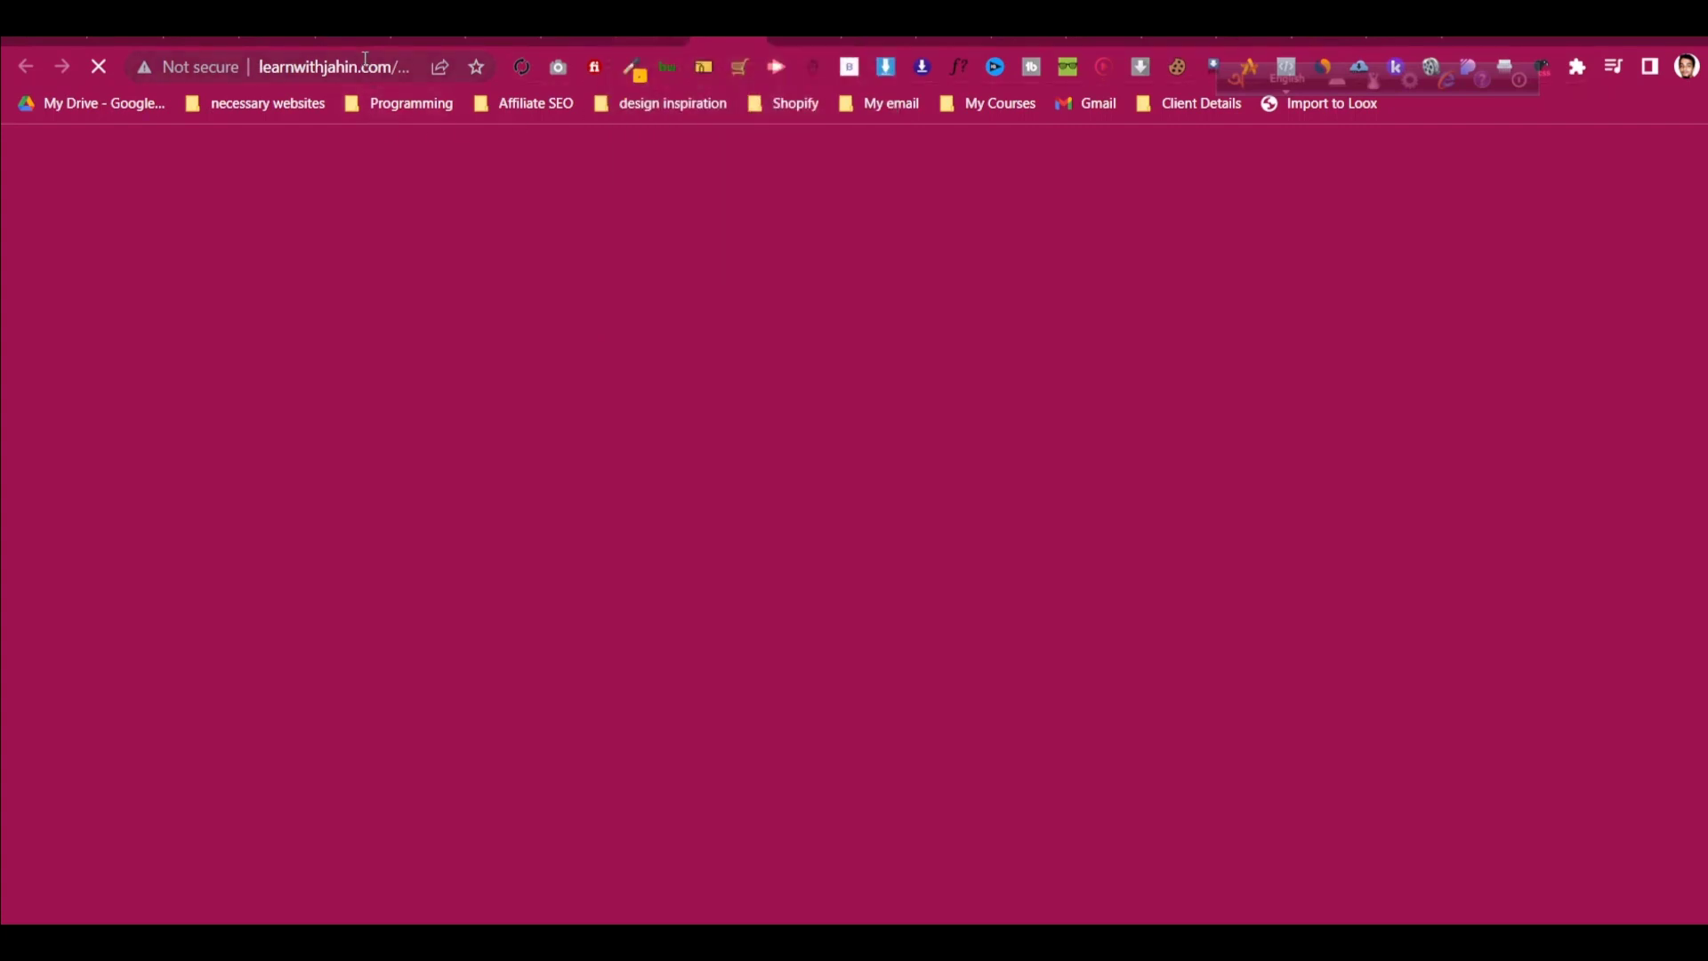
Examine the full web address of the loading WordPress admin page to check which domain it uses.
double_click(369, 66)
key(Down)
key(Right)
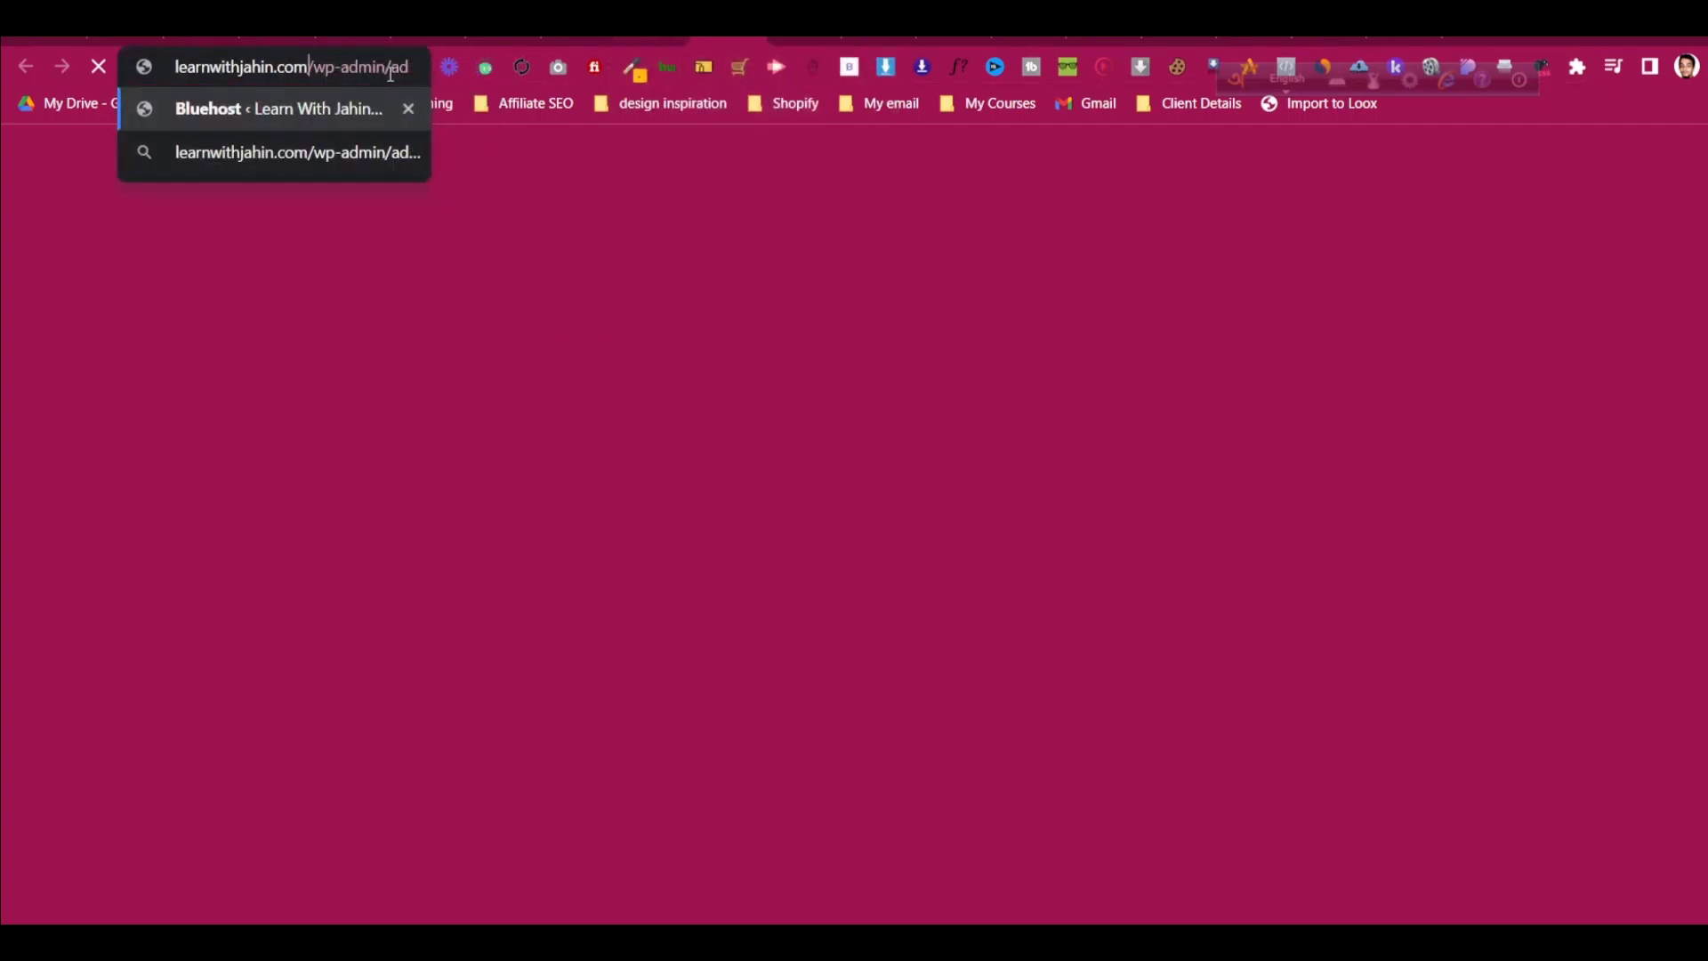
key(Right)
key(Right)
key(Right)
key(Right)
key(Right)
key(Right)
key(Right)
key(Right)
key(Right)
key(Right)
key(Right)
key(Right)
key(Right)
key(Right)
key(Right)
key(Right)
key(Right)
key(Right)
key(Right)
key(Right)
click(630, 335)
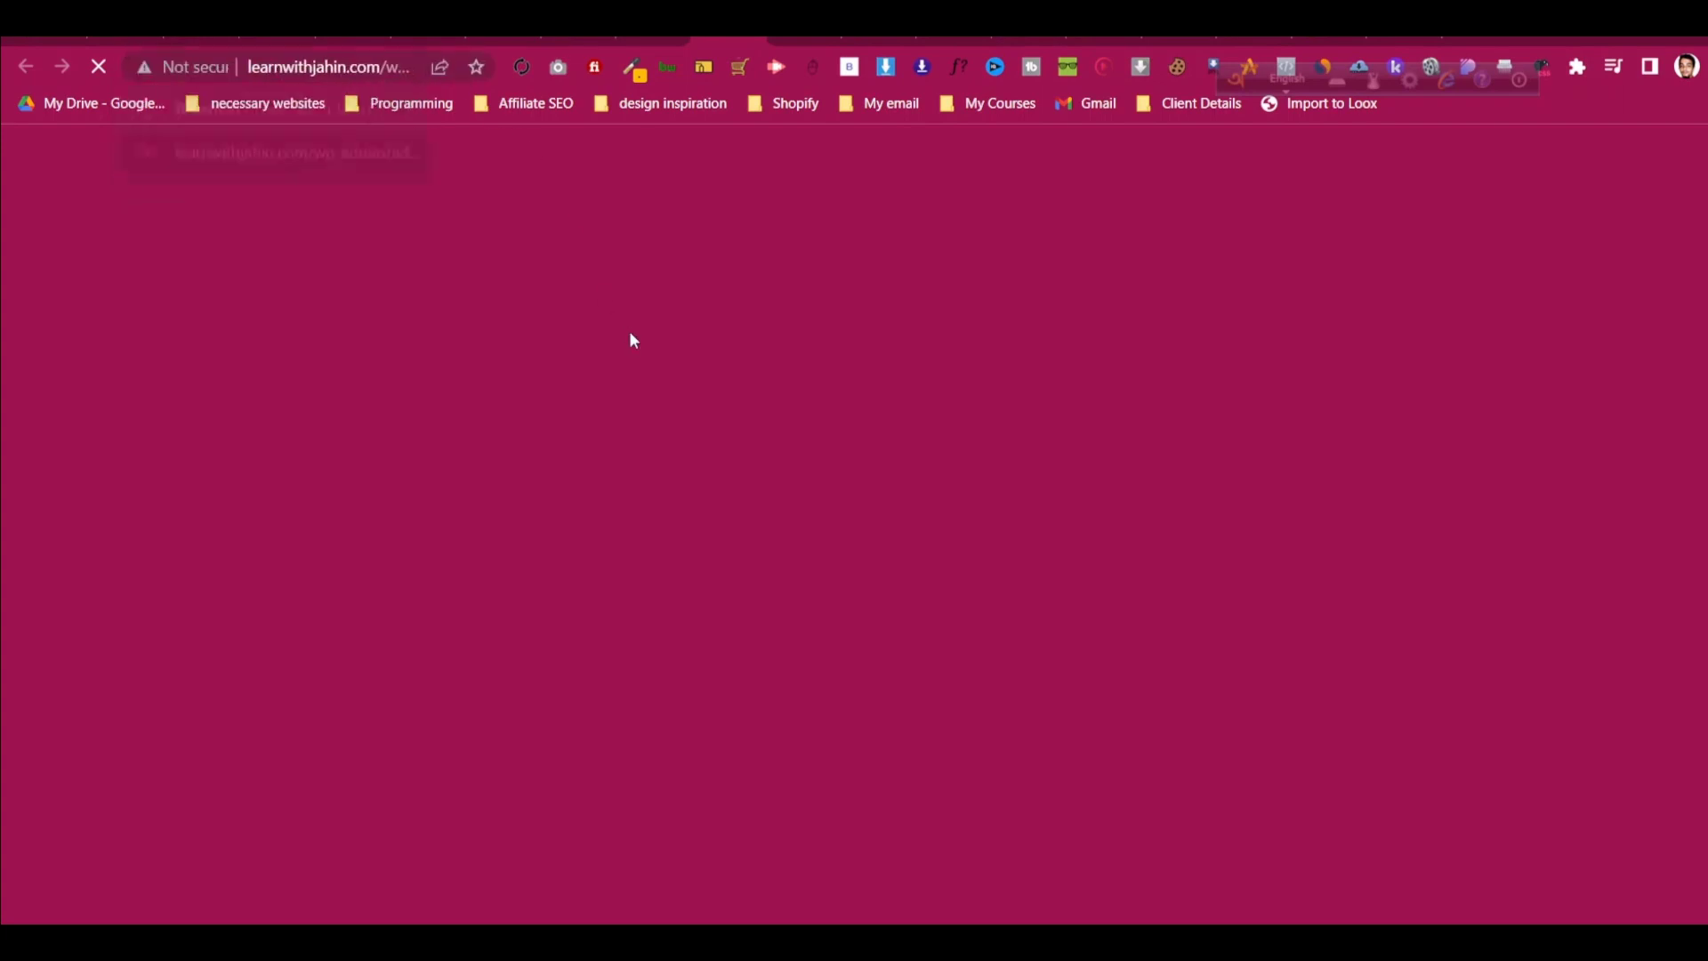